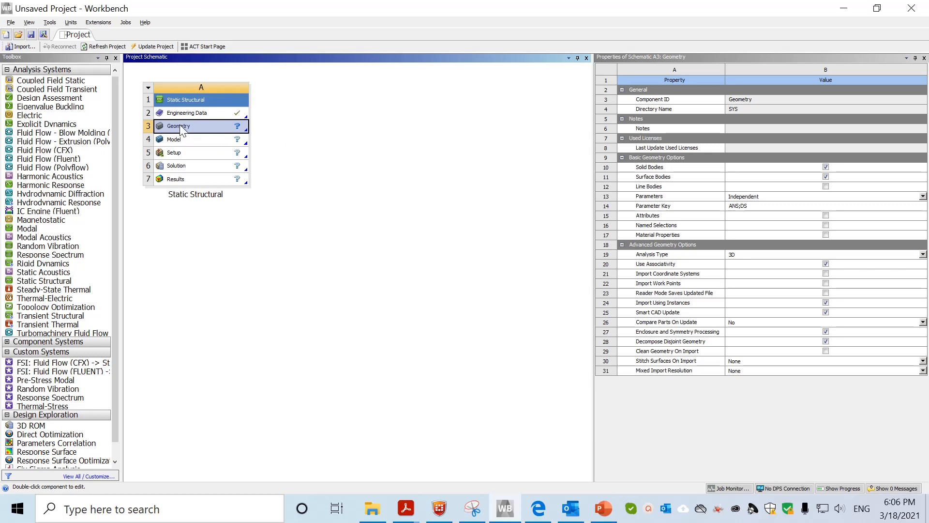
Open SpaceClaim and make the XY grid the sketch plane, viewed in Plan View
double_click(180, 127)
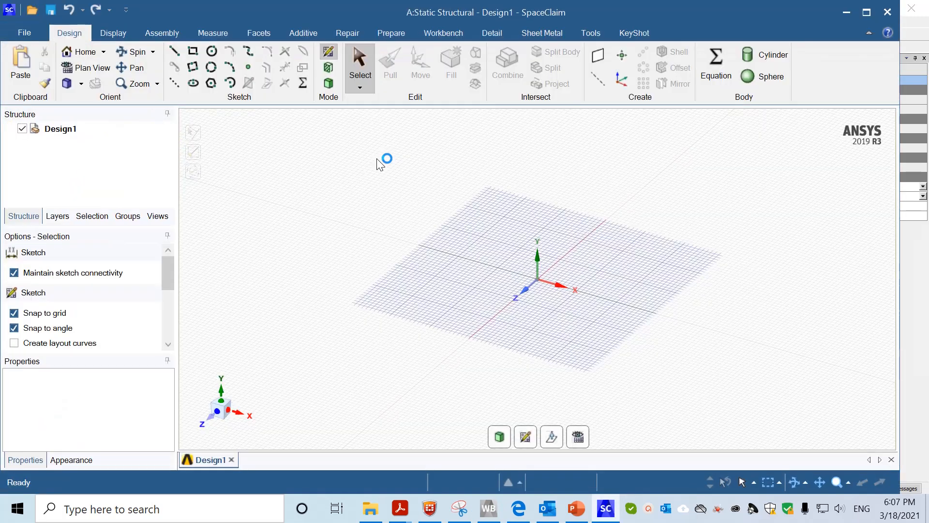
right_click(638, 254)
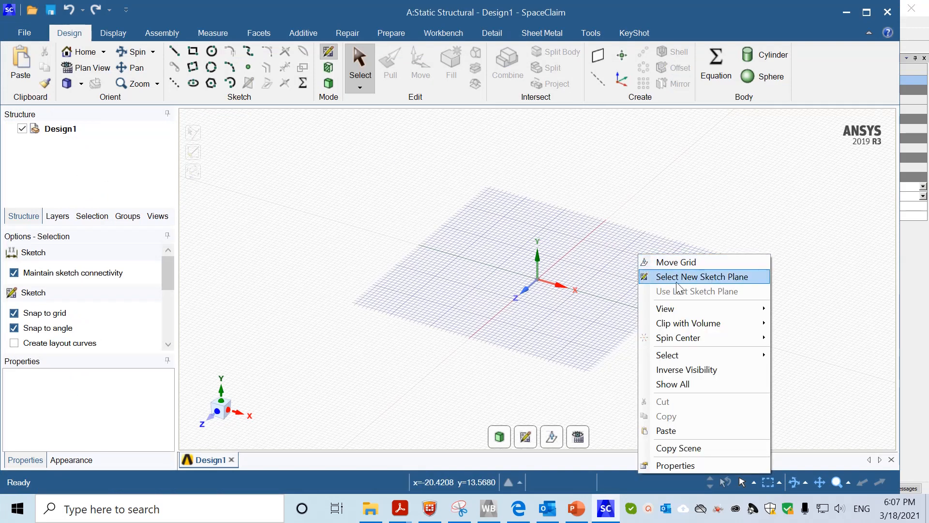
click(734, 282)
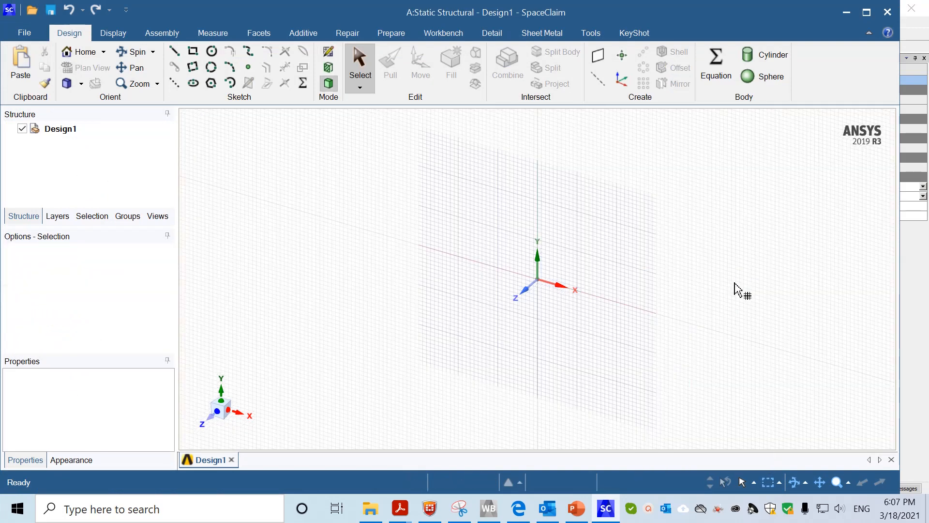
click(607, 217)
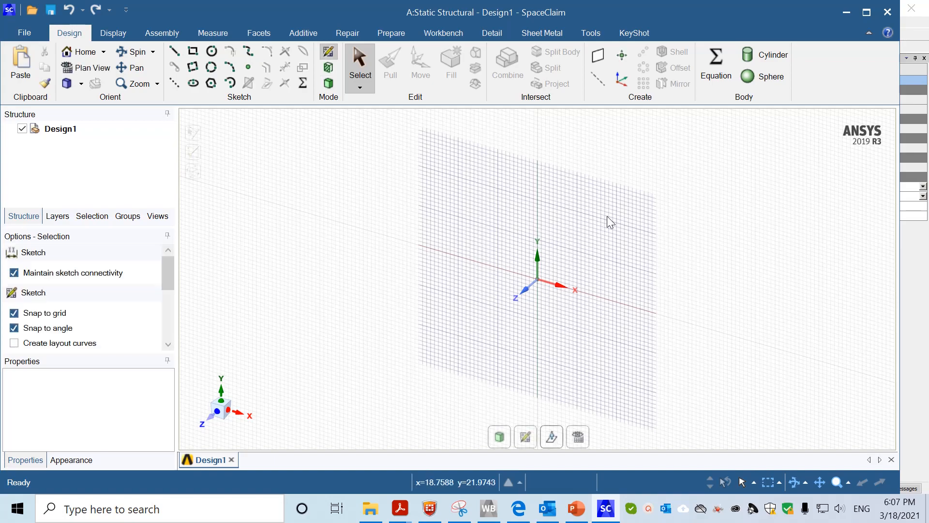
click(89, 67)
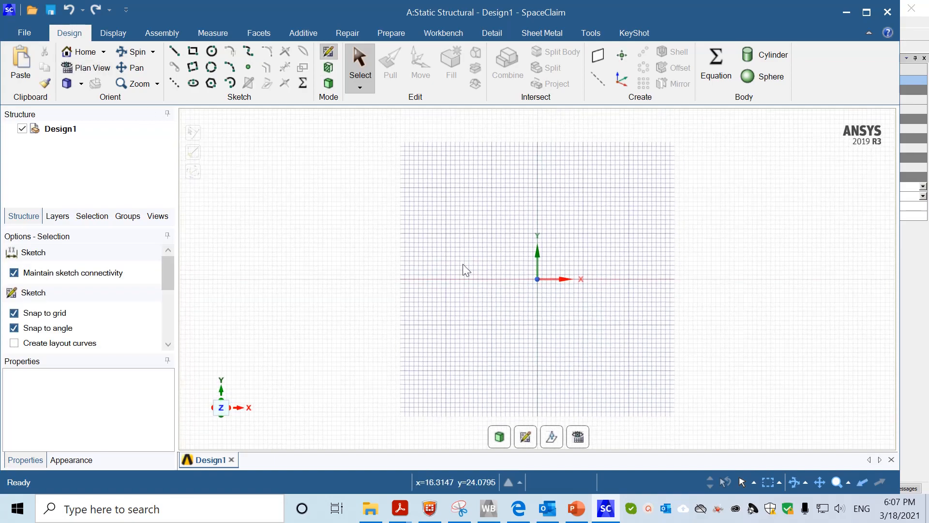
mouse_move(466, 243)
shift+middle_down()
mouse_move(425, 278)
mouse_move(361, 303)
mouse_move(377, 306)
mouse_move(369, 303)
shift+middle_up()
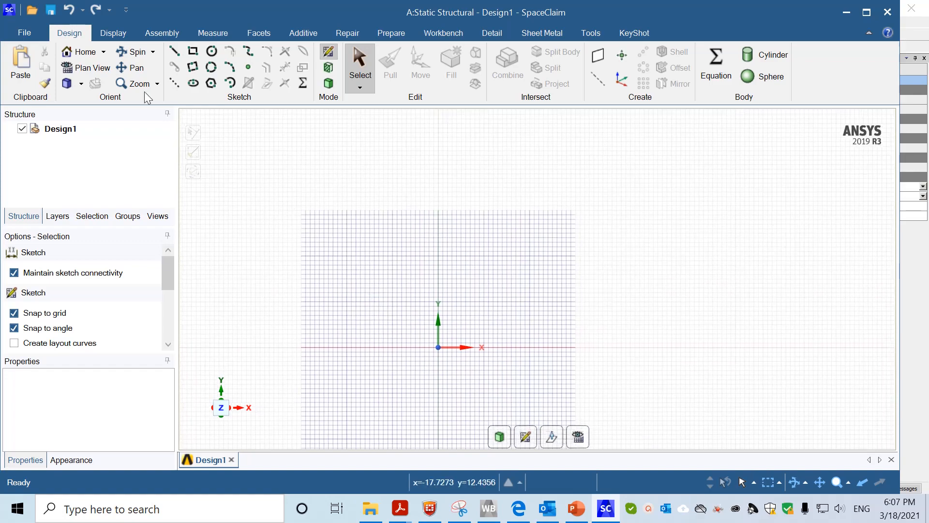
Confirm the document units are metric millimetres with 1 mm minor grid spacing in SpaceClaim Options
click(37, 30)
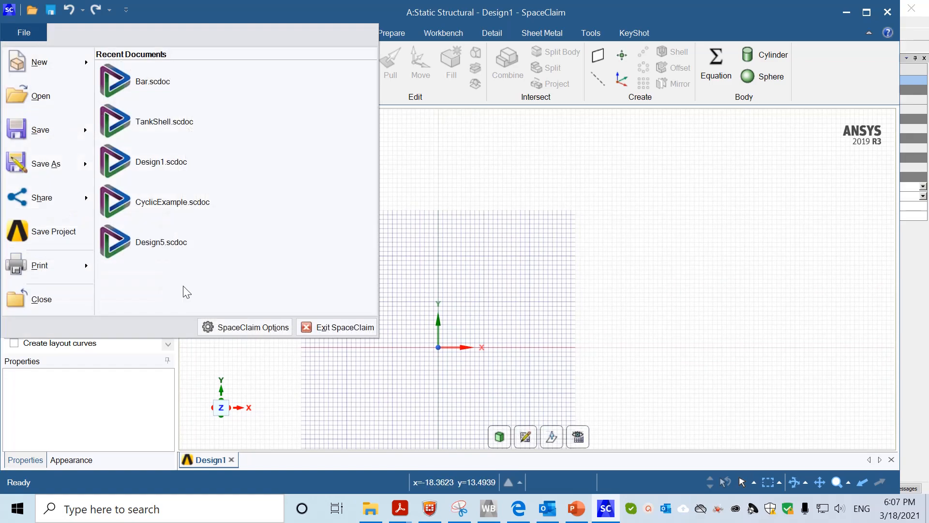
click(238, 331)
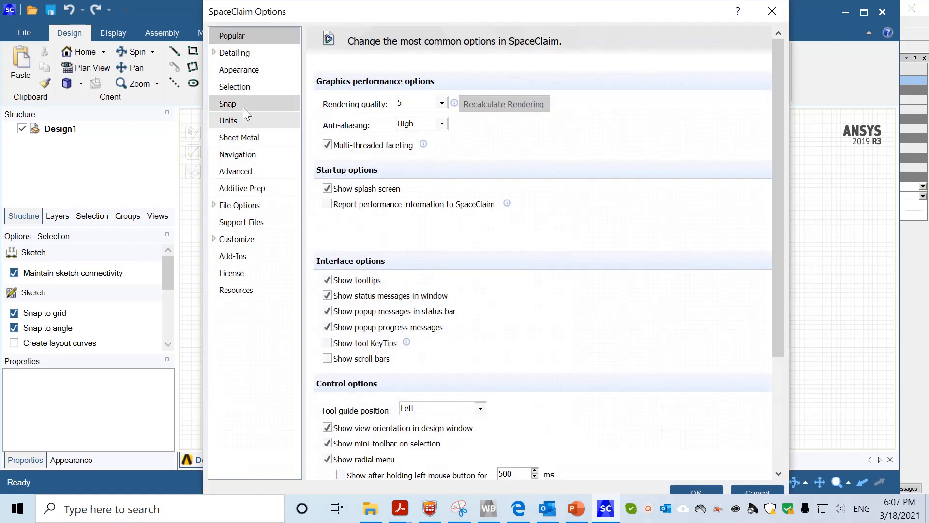
click(246, 120)
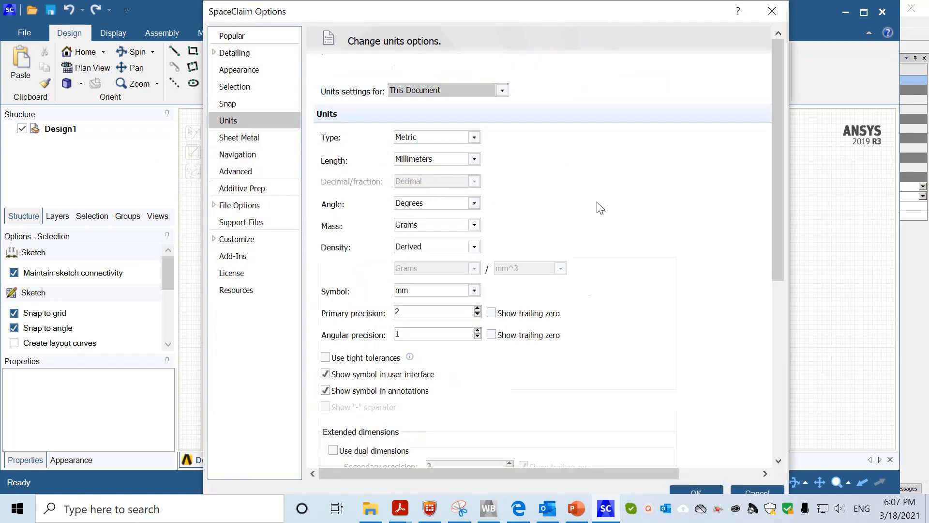
scroll(600, 207, down, 6)
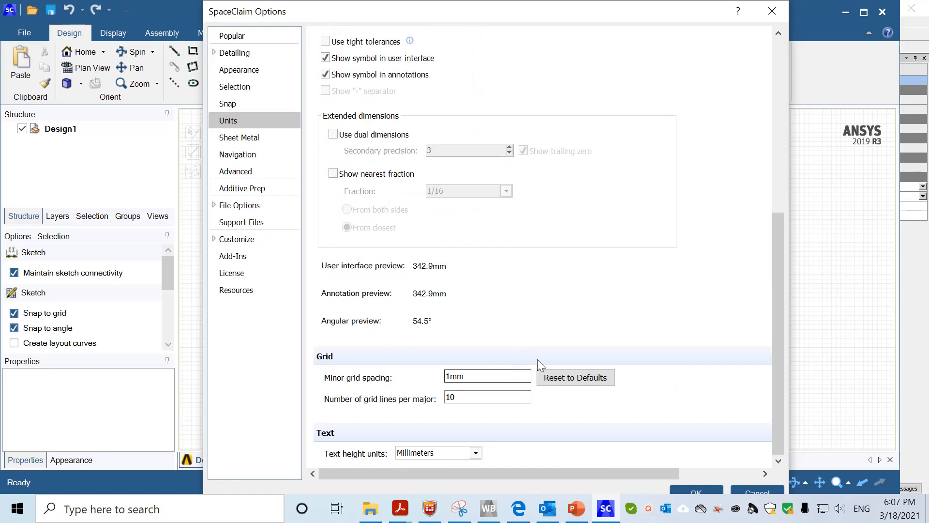
click(693, 486)
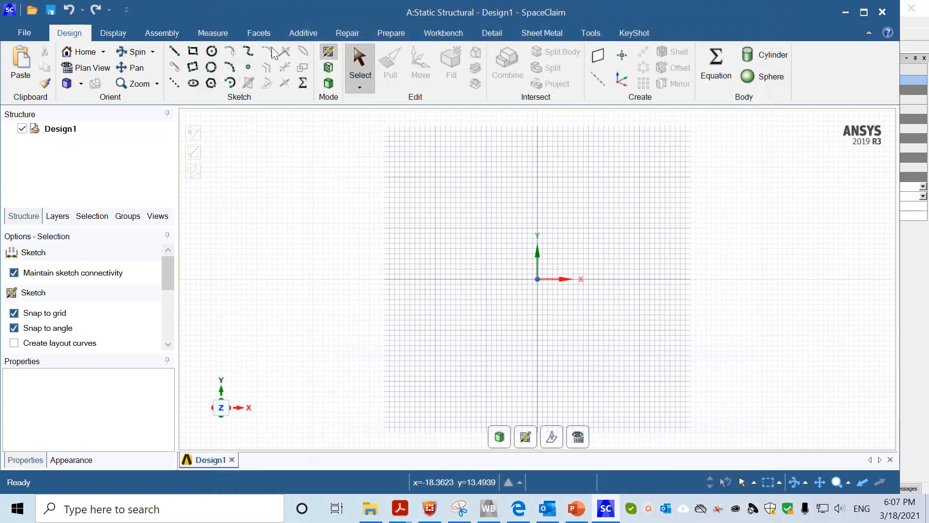
Draw the L-profile from the origin with 35, 15, 20, 20, 15 and 35 mm lines, closing it
click(174, 51)
click(538, 278)
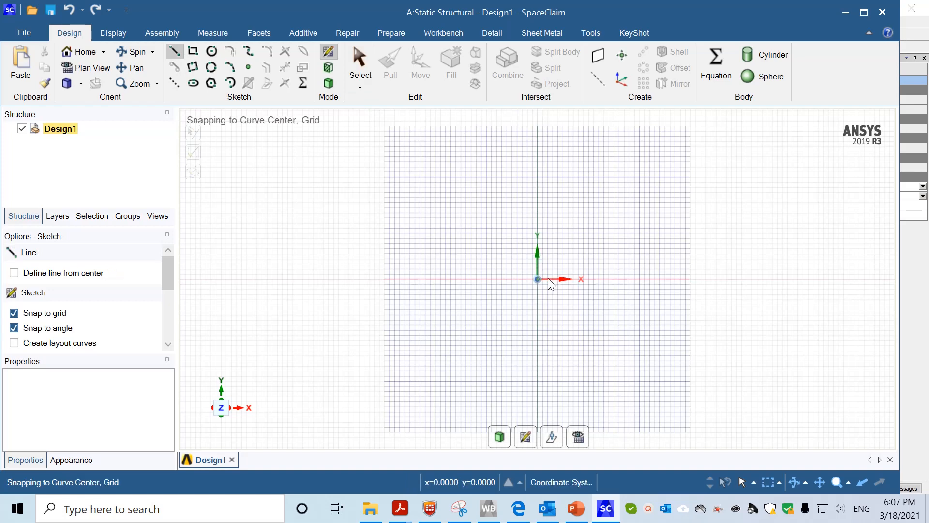
click(717, 280)
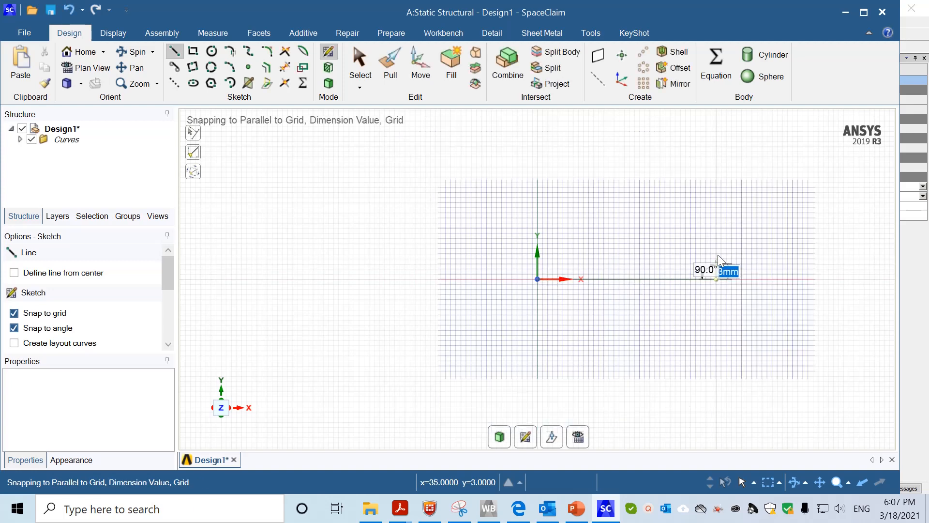
click(718, 204)
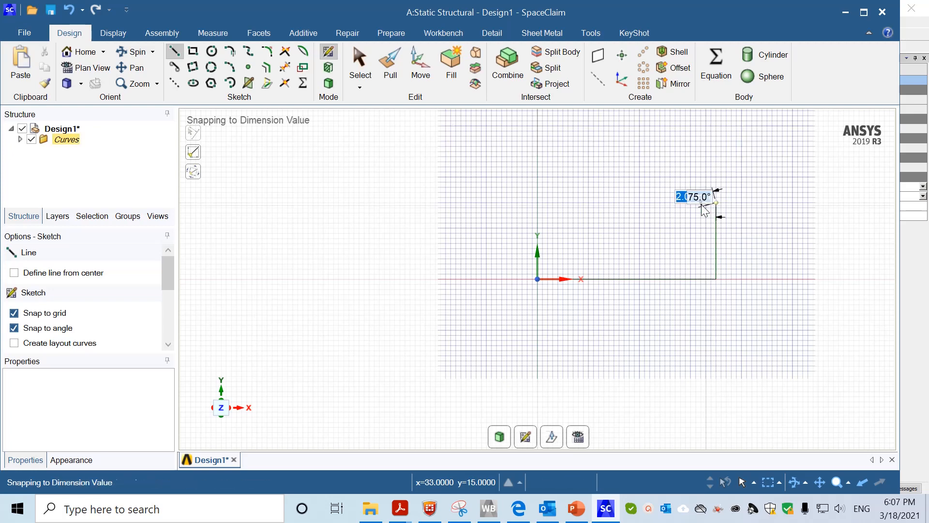
click(614, 202)
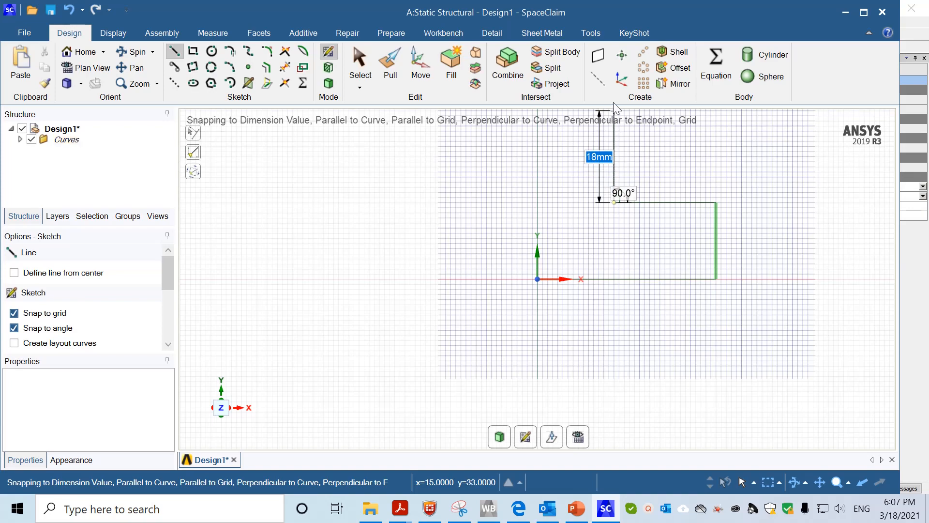
shift+middle_drag(597, 188, 570, 321)
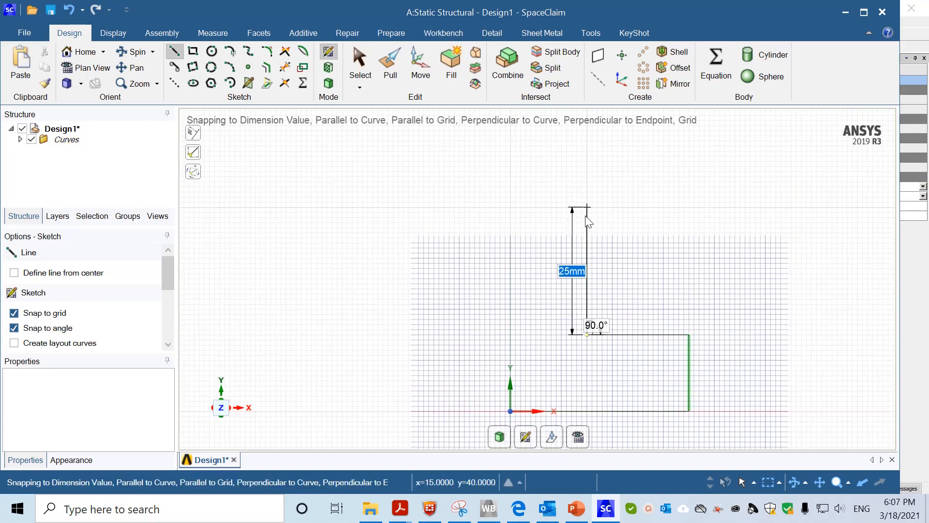
click(586, 232)
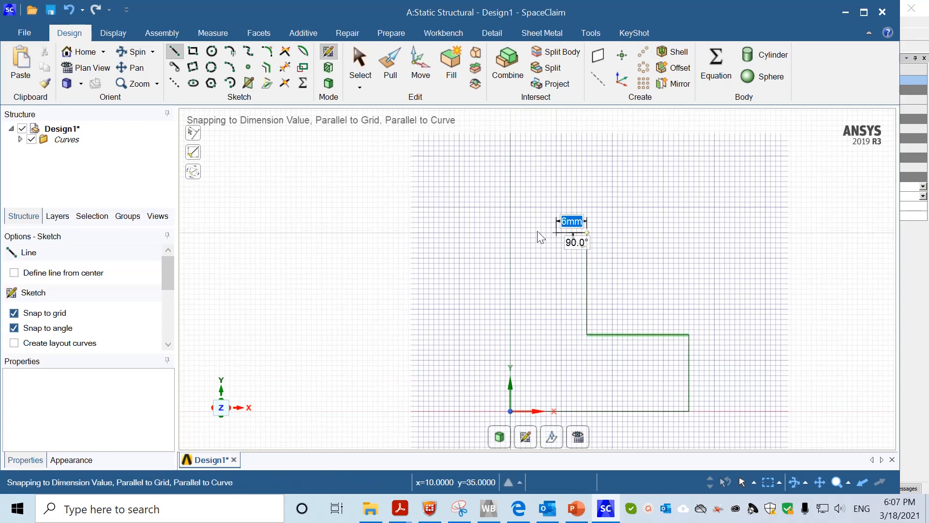
click(511, 233)
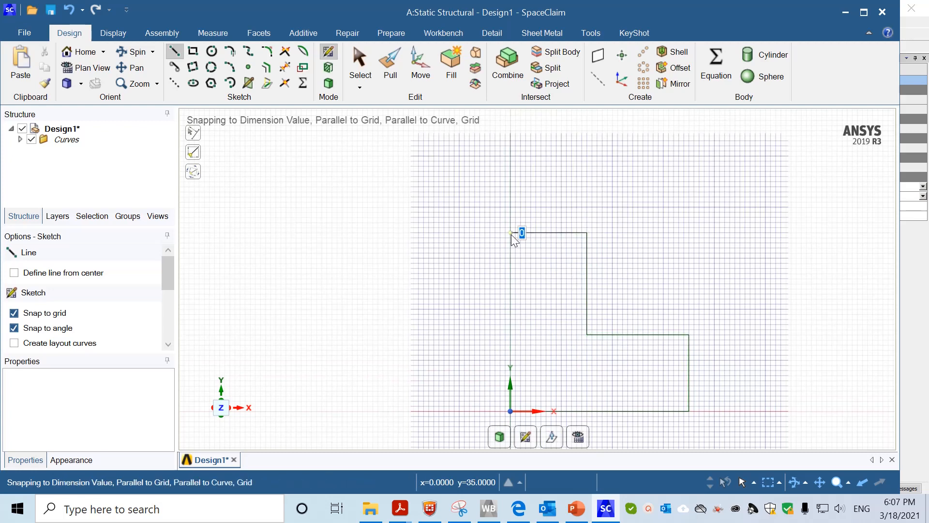
click(511, 411)
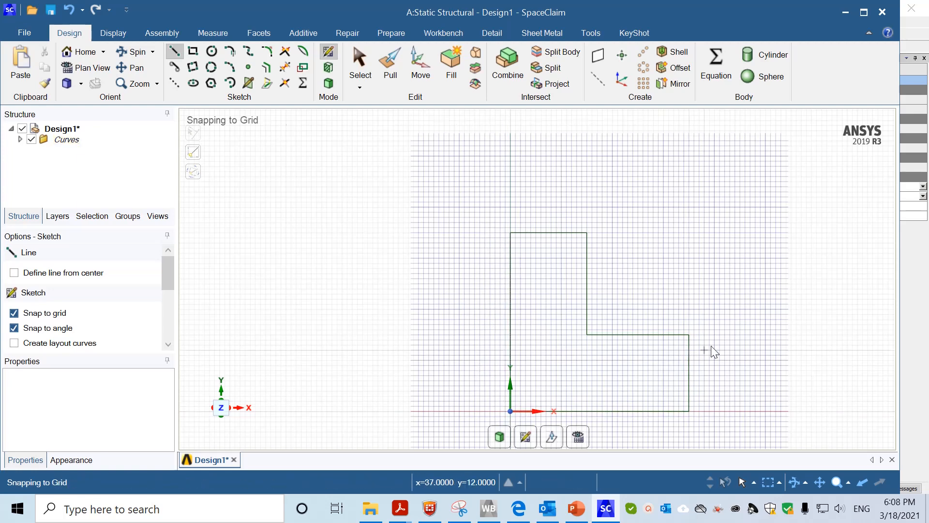
Pull the L-shaped face out 2 mm into a solid plate and orbit to check its thickness
mouse_move(805, 349)
shift+middle_down()
mouse_move(803, 337)
mouse_move(691, 280)
mouse_move(728, 266)
shift+middle_up()
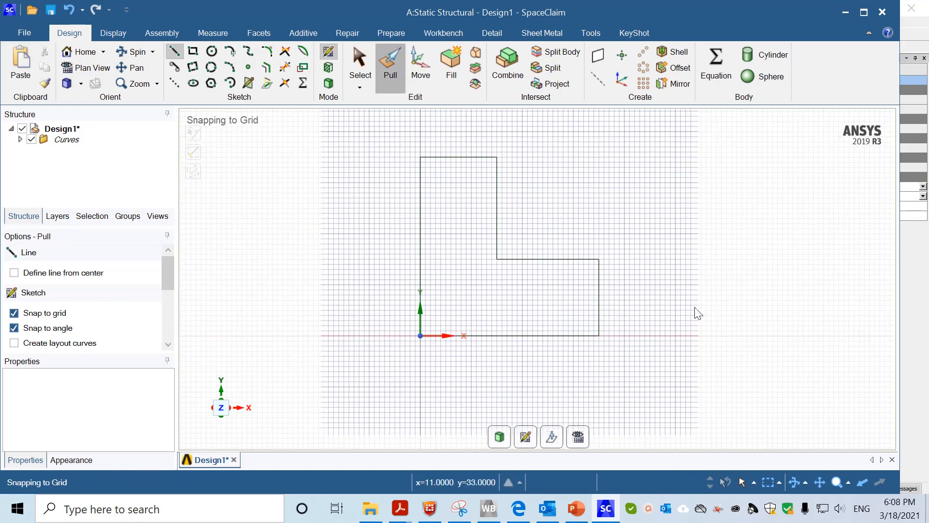
scroll(654, 319, up, 1)
mouse_move(655, 319)
middle_down()
mouse_move(576, 349)
mouse_move(539, 375)
mouse_move(553, 357)
middle_up()
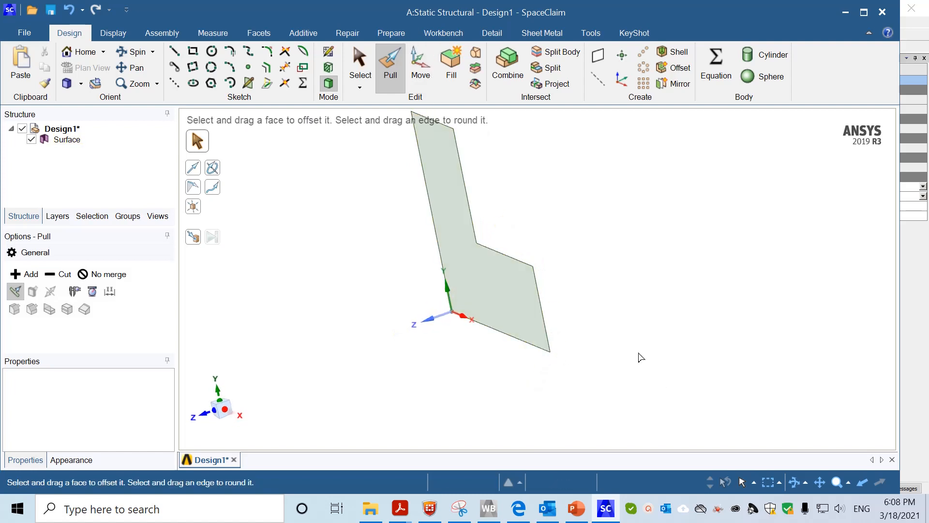
shift+middle_drag(609, 297, 621, 329)
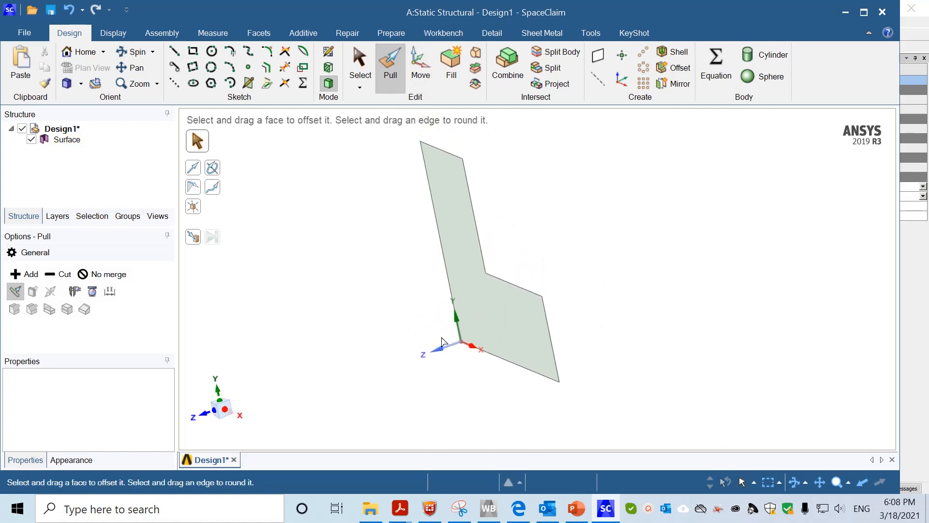
click(513, 322)
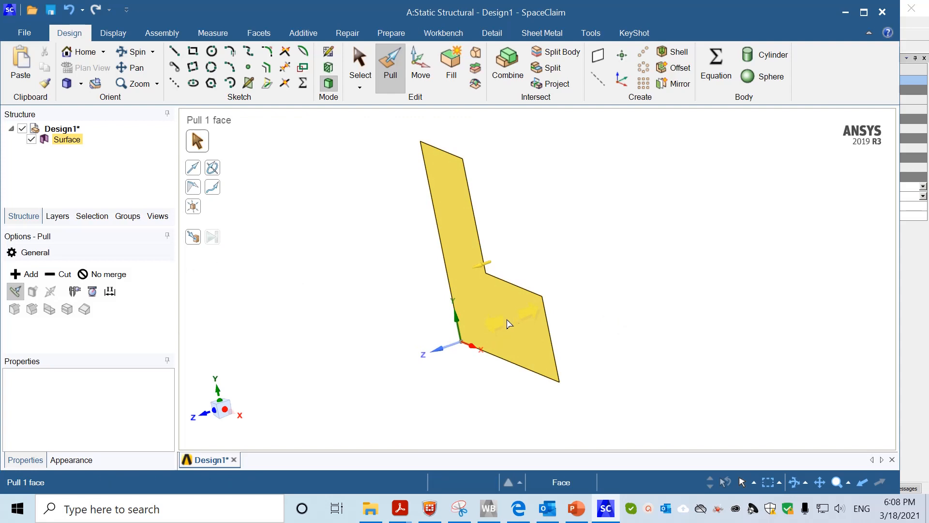
drag(508, 321, 489, 331)
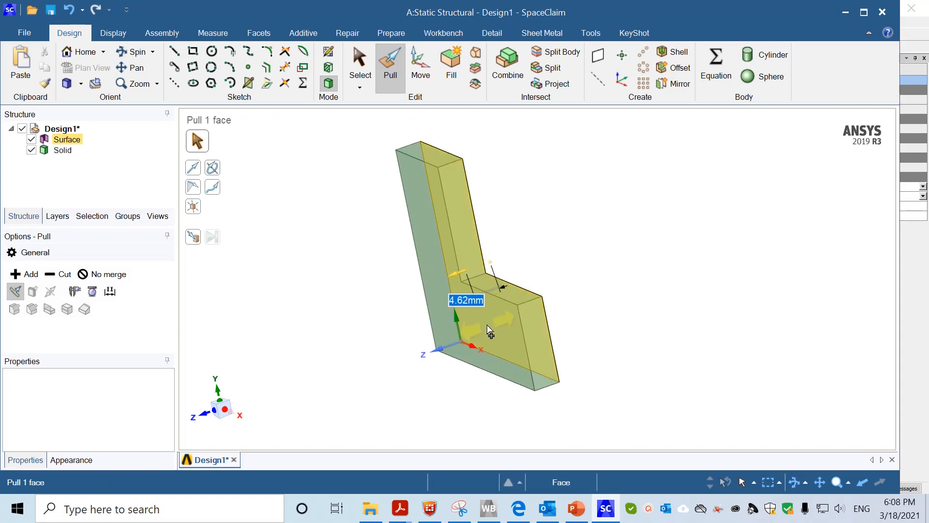
text(2)
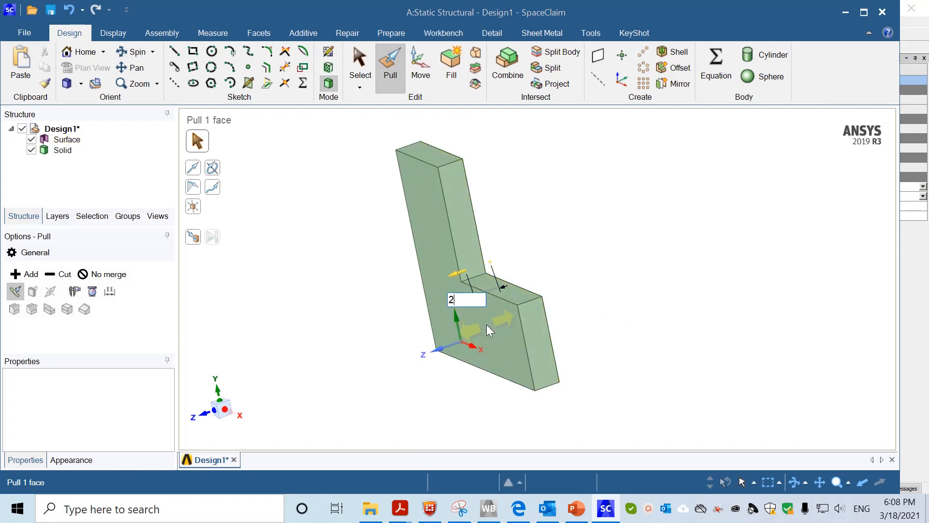
key(Return)
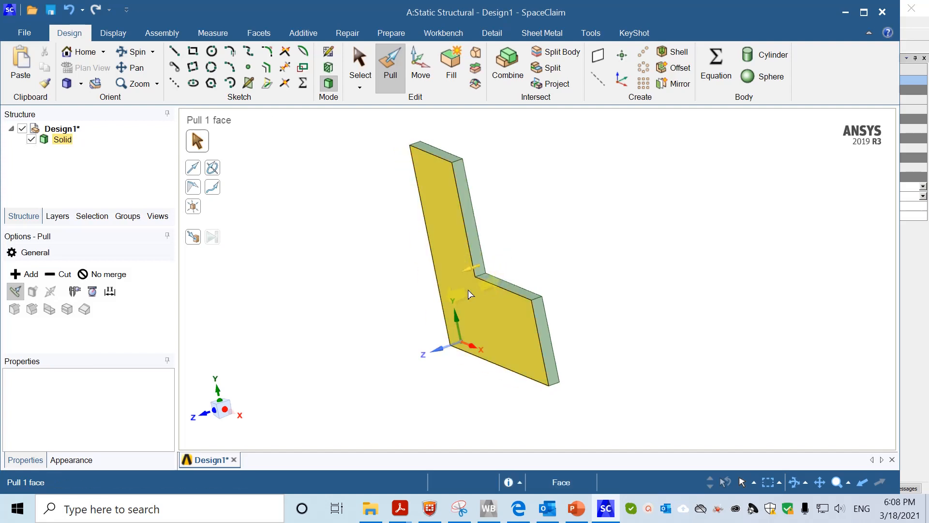
click(231, 355)
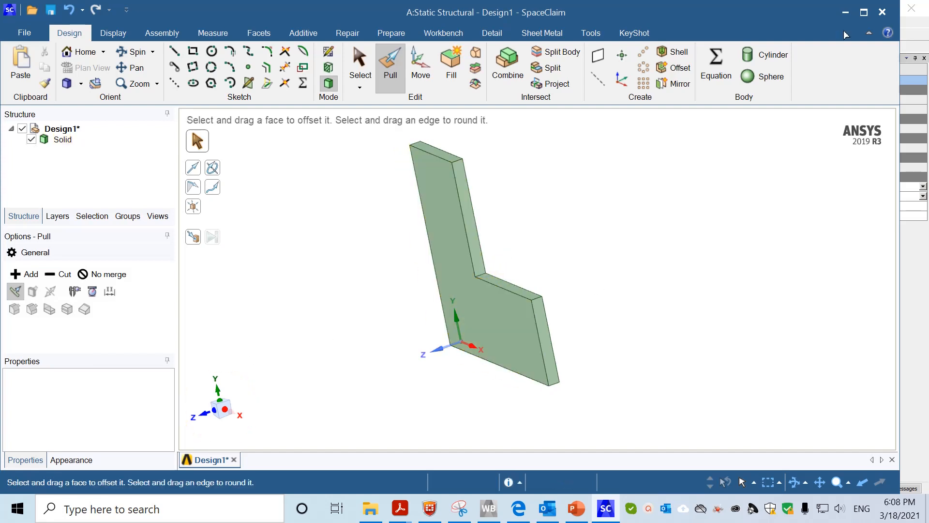
middle_drag(312, 307, 367, 291)
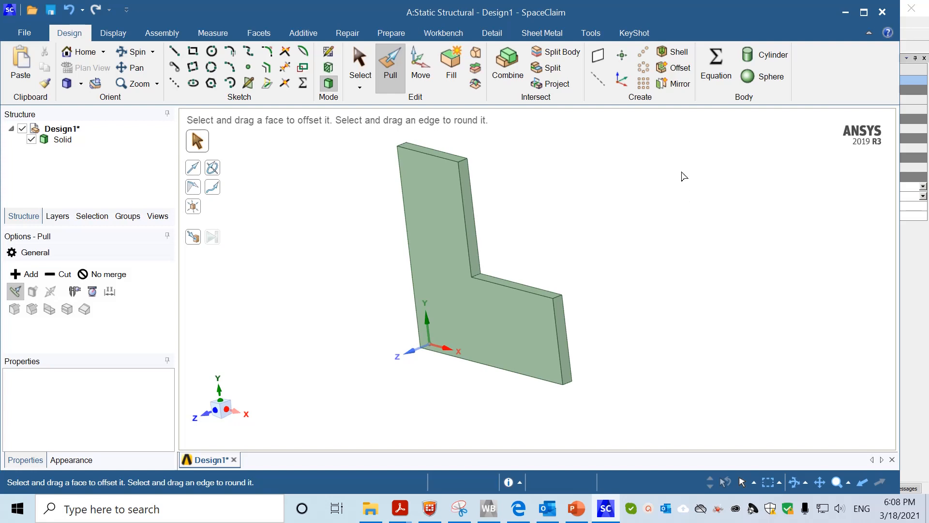
Close SpaceClaim and launch Mechanical from the Static Structural Model cell
click(882, 12)
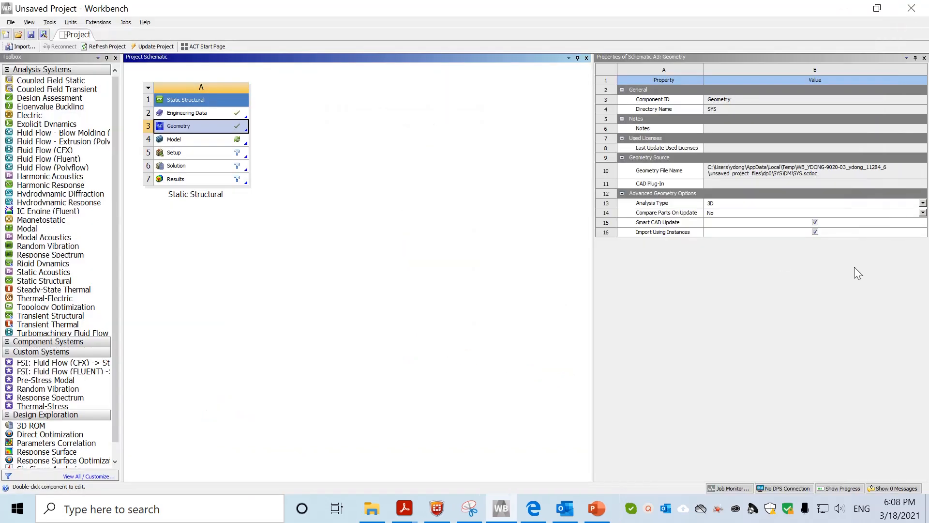
click(238, 294)
double_click(188, 140)
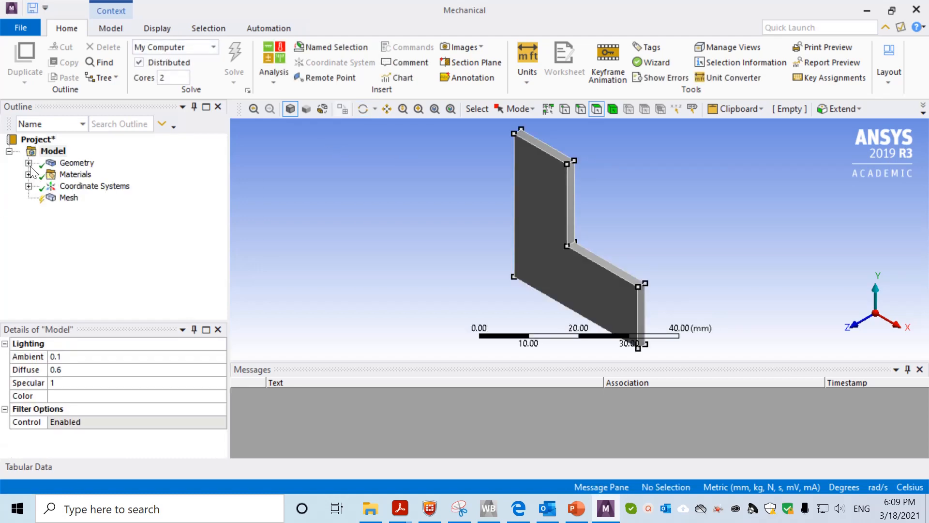
Expand Geometry and select the SYS\Solid body to confirm it is assigned Structural Steel
click(28, 163)
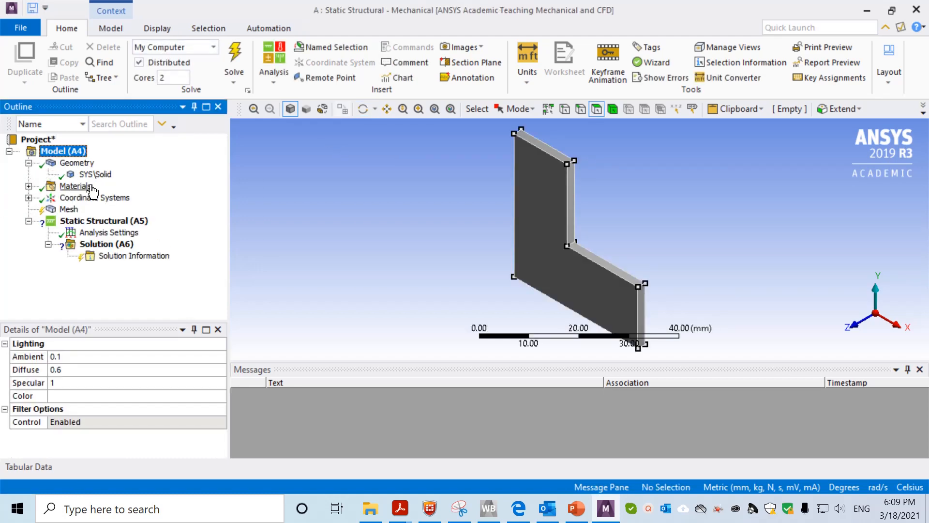
click(95, 174)
scroll(150, 411, down, 3)
scroll(150, 411, up, 1)
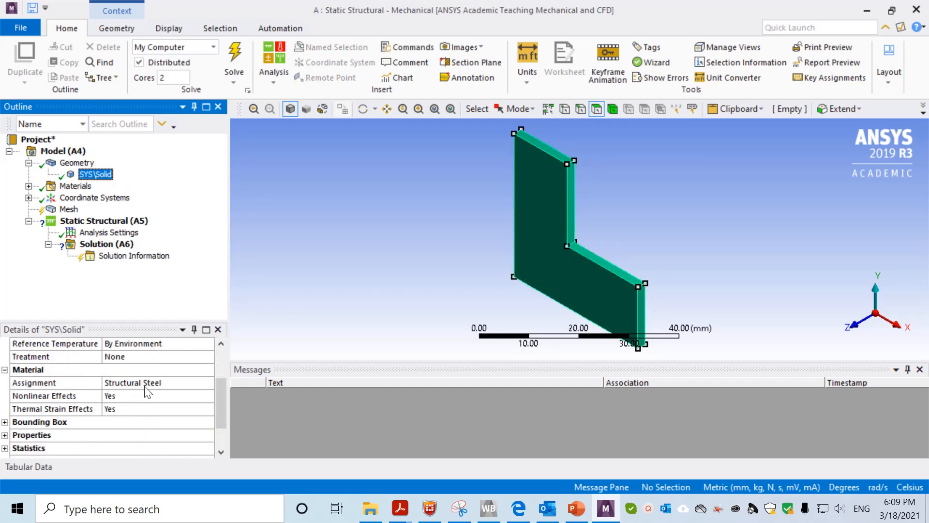
Set the mesh element size to 1 mm and generate the mesh on the L-plate
click(68, 209)
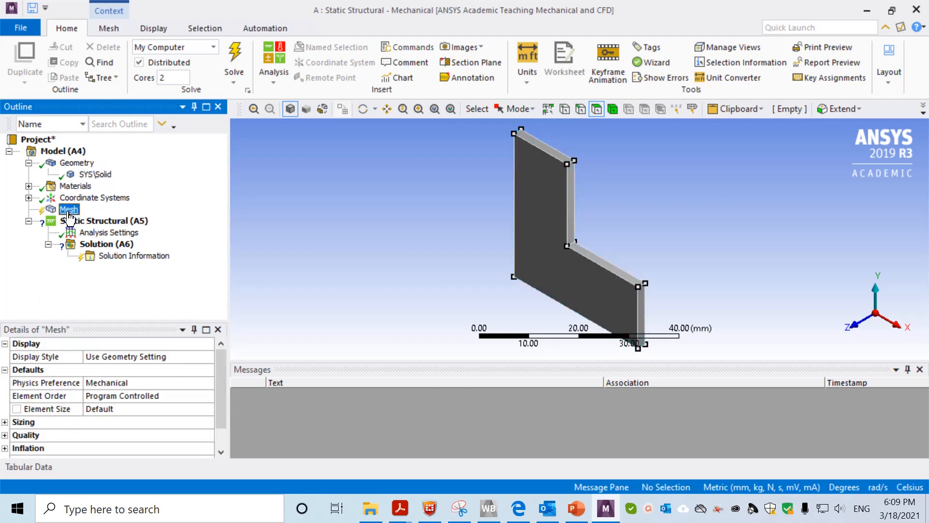
click(136, 409)
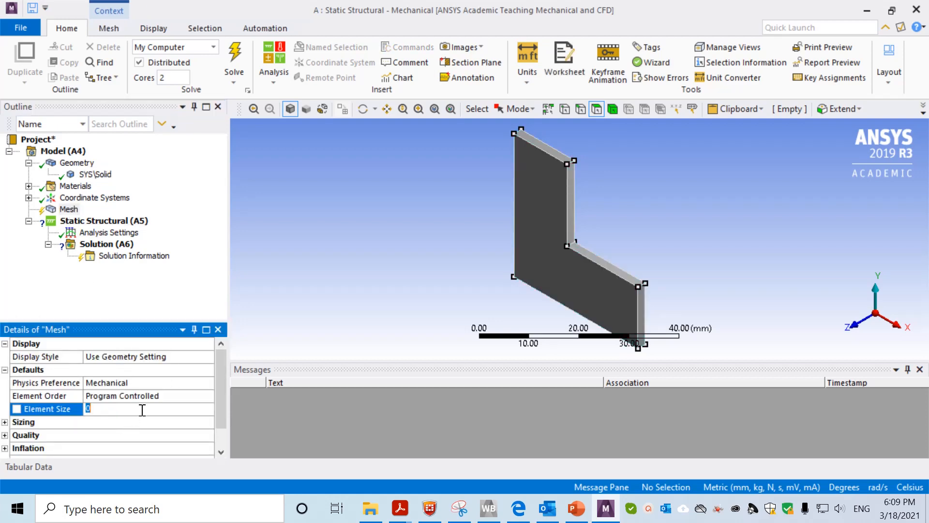
text(1)
key(Return)
right_click(72, 211)
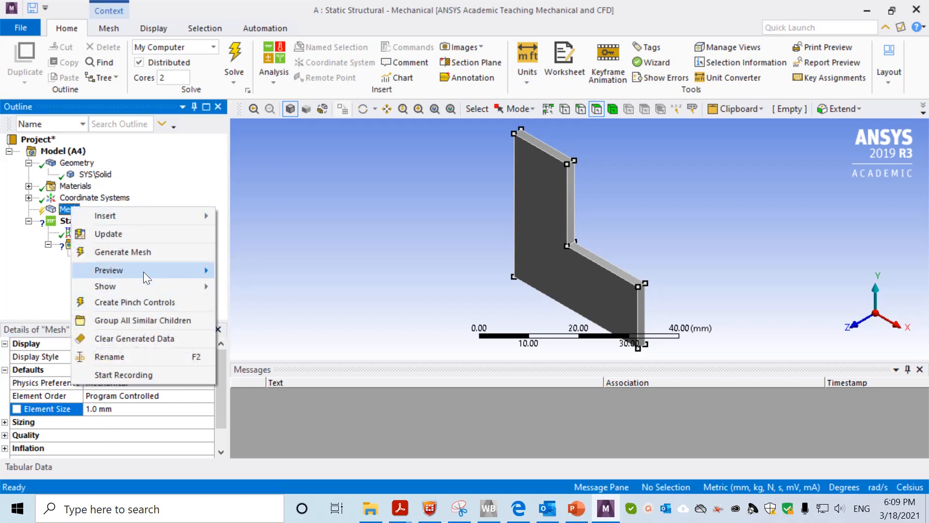
click(138, 254)
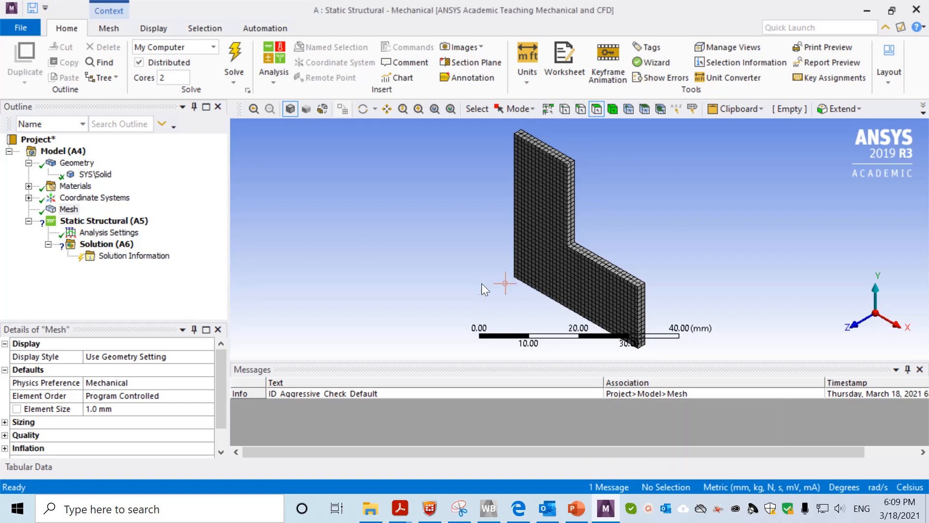
mouse_move(499, 277)
middle_down()
mouse_move(434, 266)
mouse_move(495, 260)
middle_up()
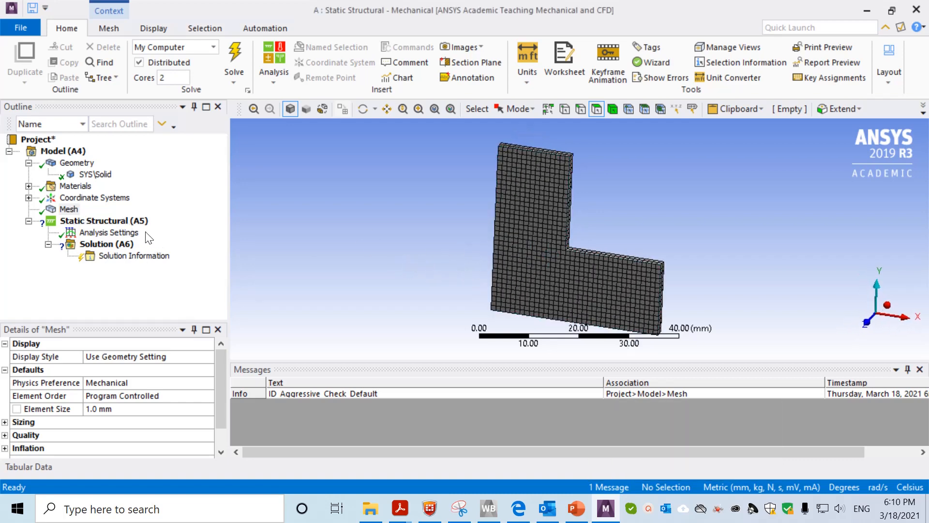
Add a Fixed Support scoped to the top end face of the plate's upright arm
right_click(130, 223)
mouse_move(220, 232)
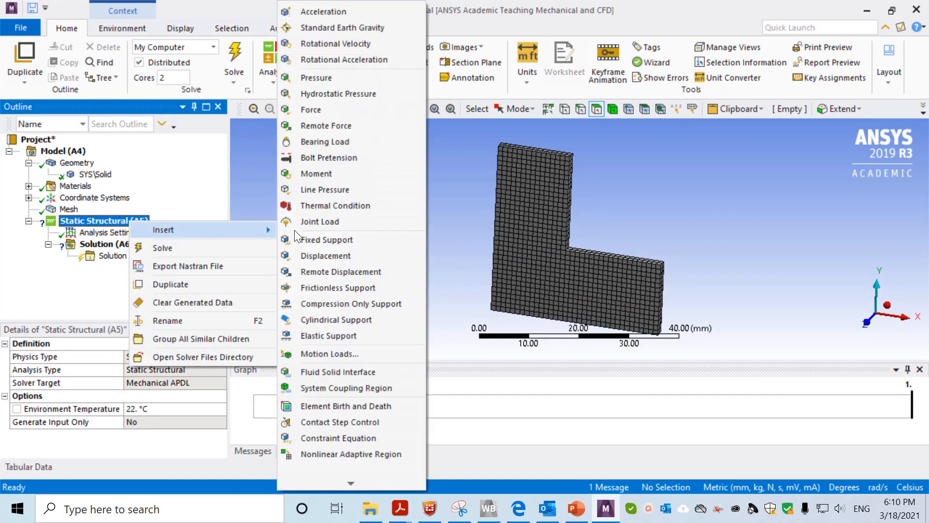
click(345, 242)
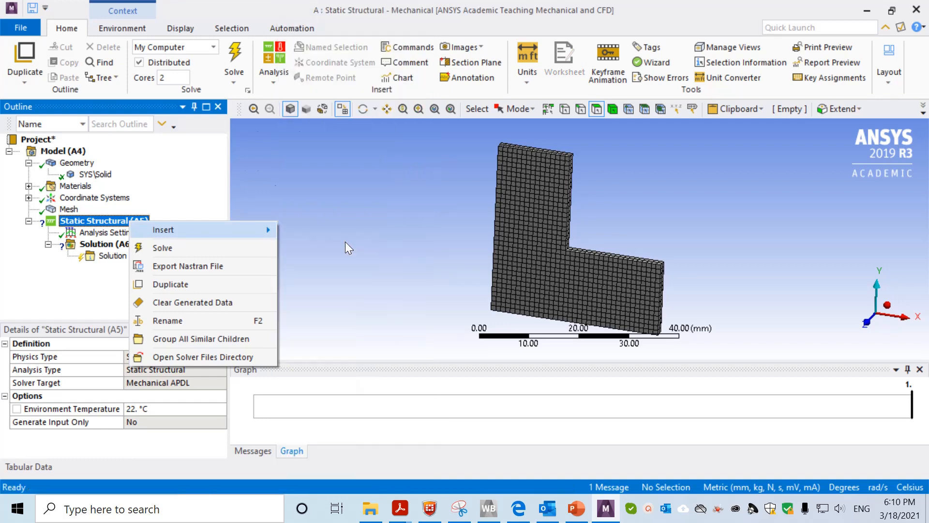
middle_drag(426, 266, 383, 290)
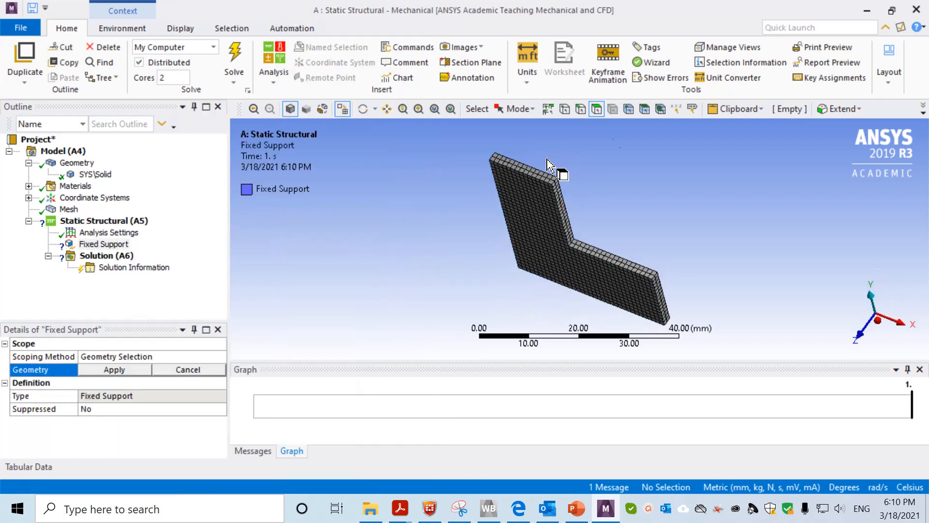
click(523, 170)
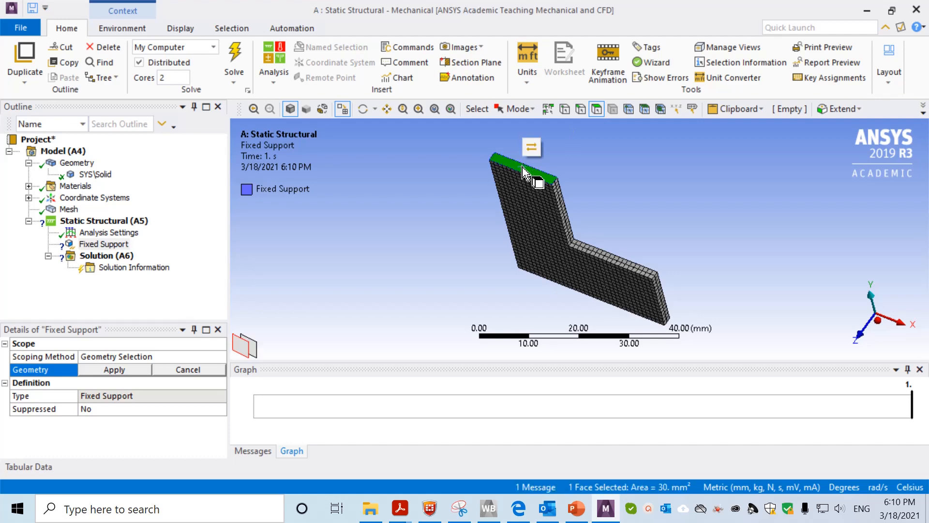
click(113, 370)
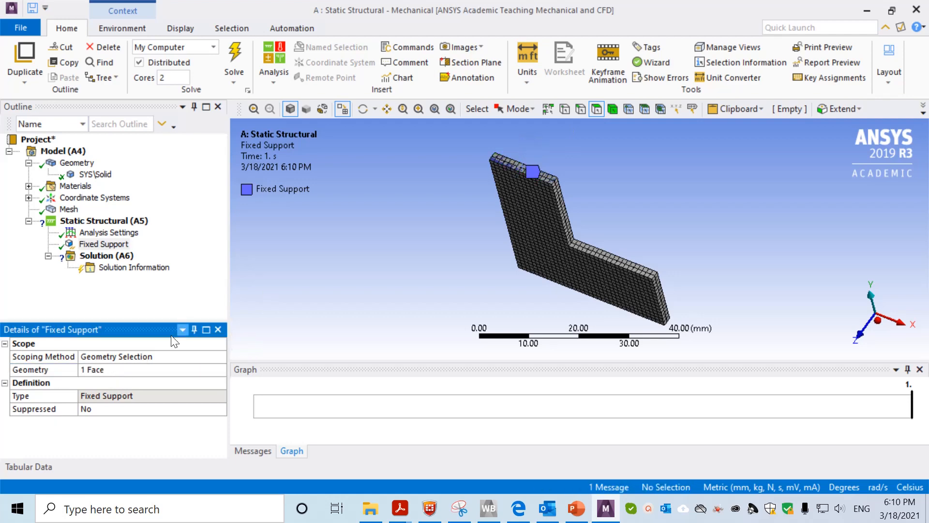
click(127, 221)
right_click(127, 222)
mouse_move(237, 232)
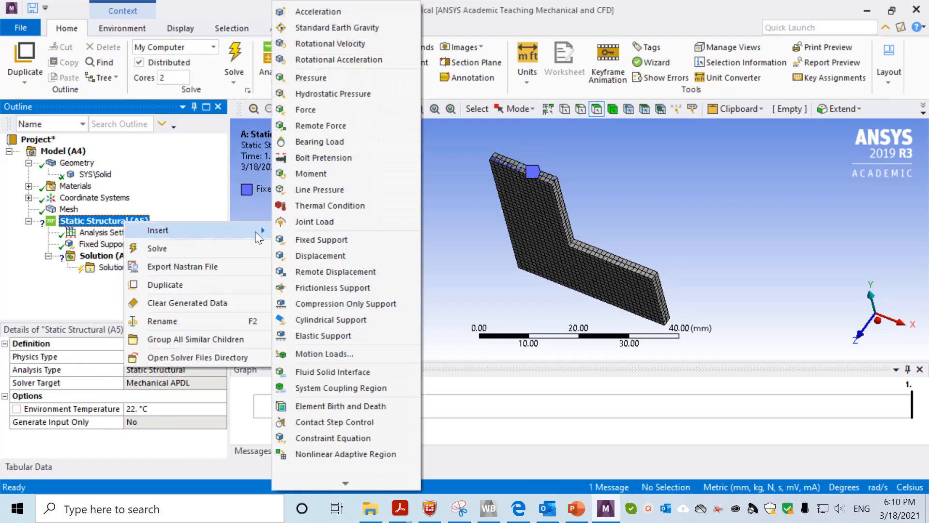
Insert a Force and scope it to a bottom edge at the end of the lower arm
click(329, 113)
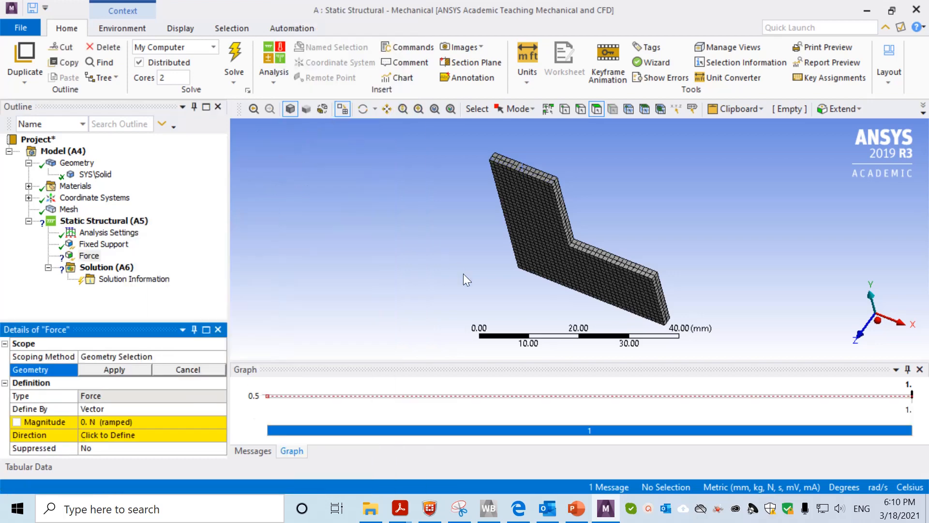
middle_drag(463, 274, 372, 248)
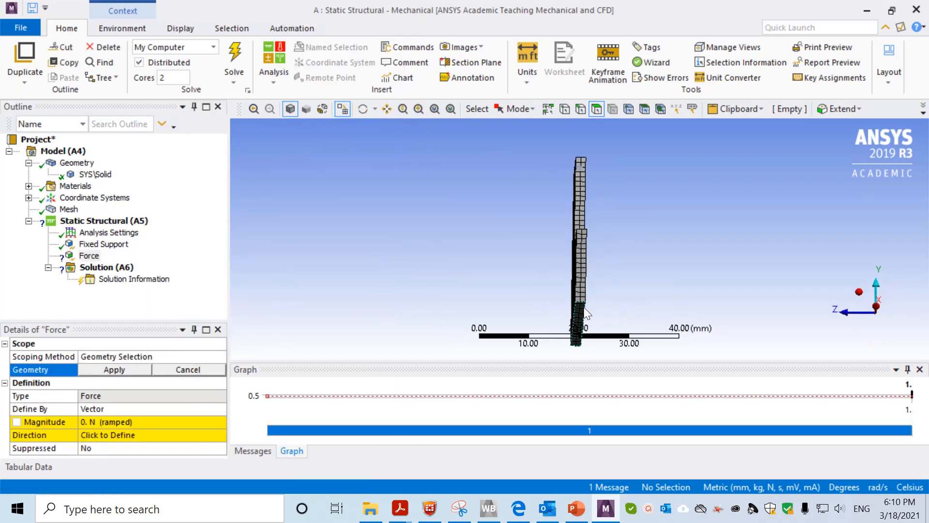
click(582, 112)
click(581, 304)
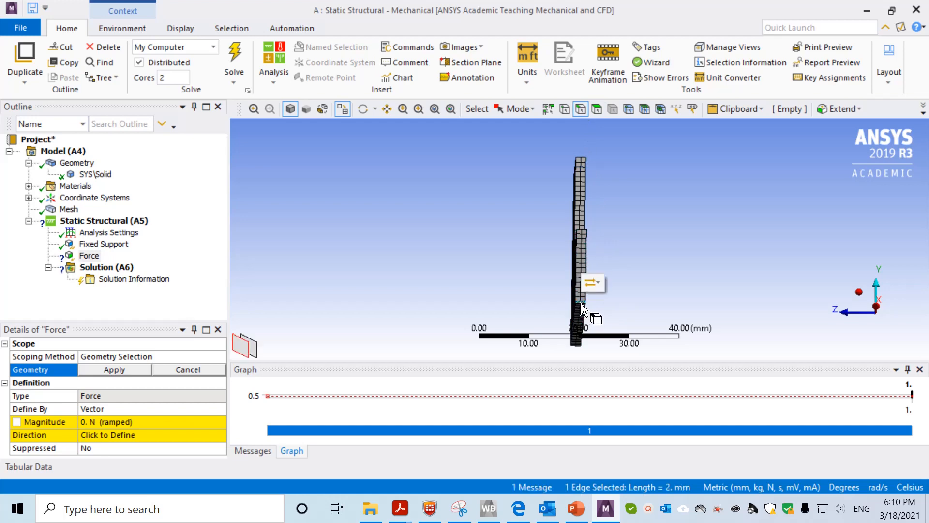
click(123, 370)
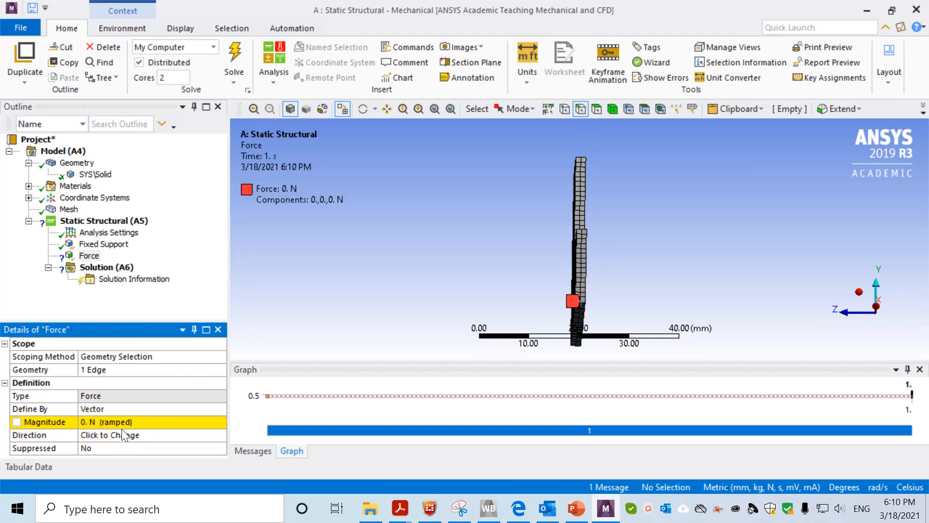
Define the force by components with a Y component of -300 N
click(131, 407)
click(219, 408)
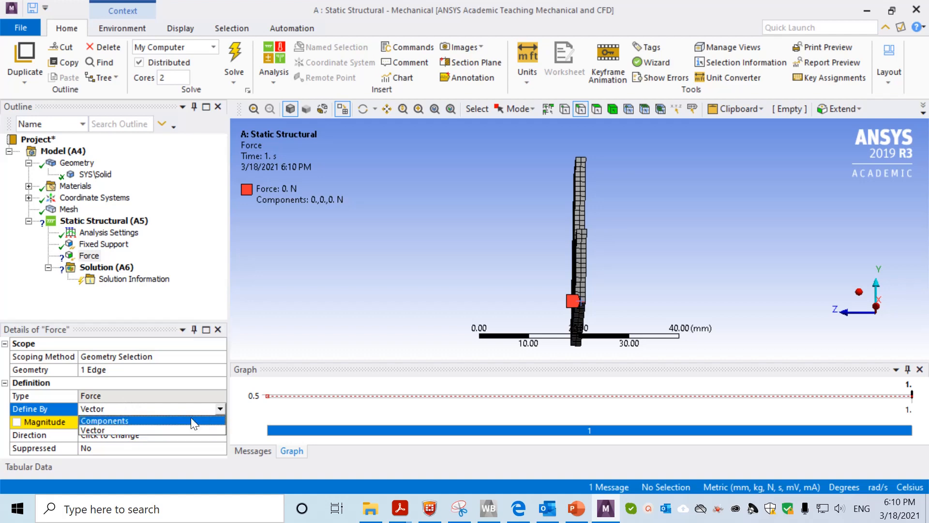
click(132, 421)
drag(217, 402, 213, 422)
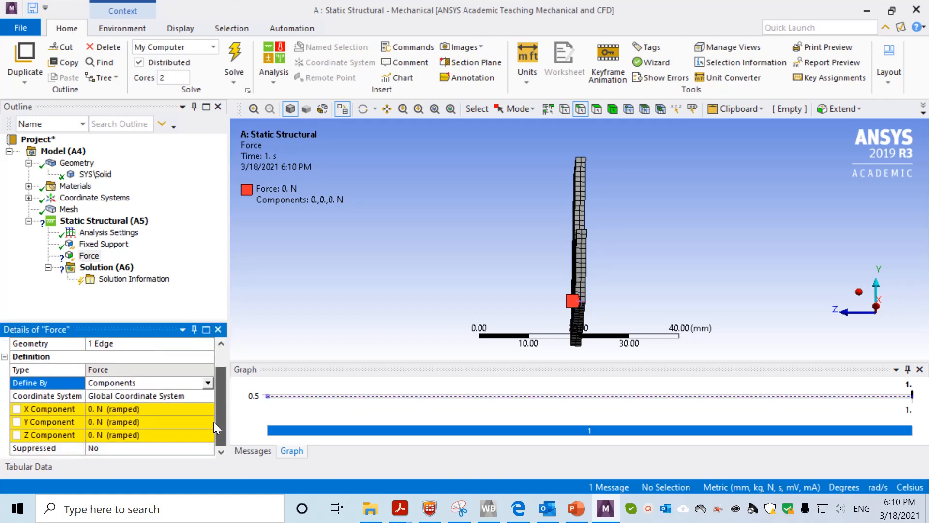
click(106, 423)
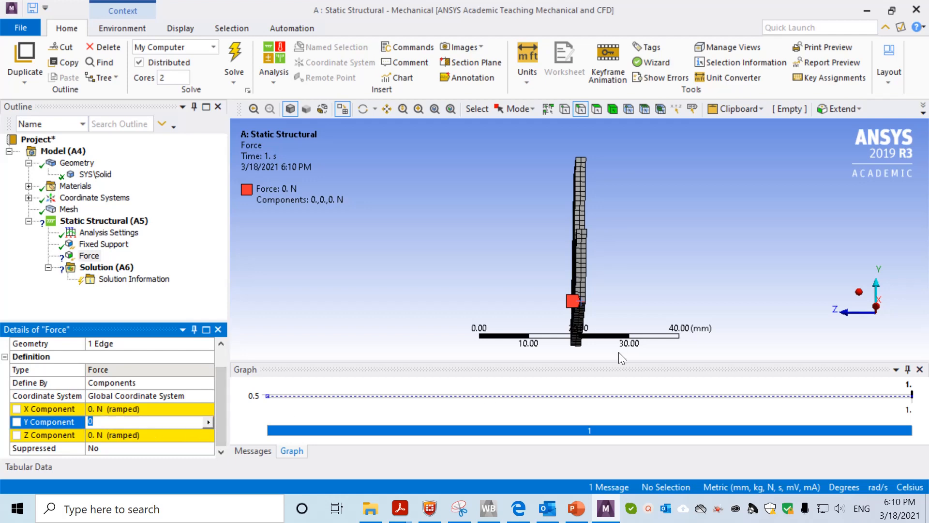
middle_drag(707, 287, 803, 281)
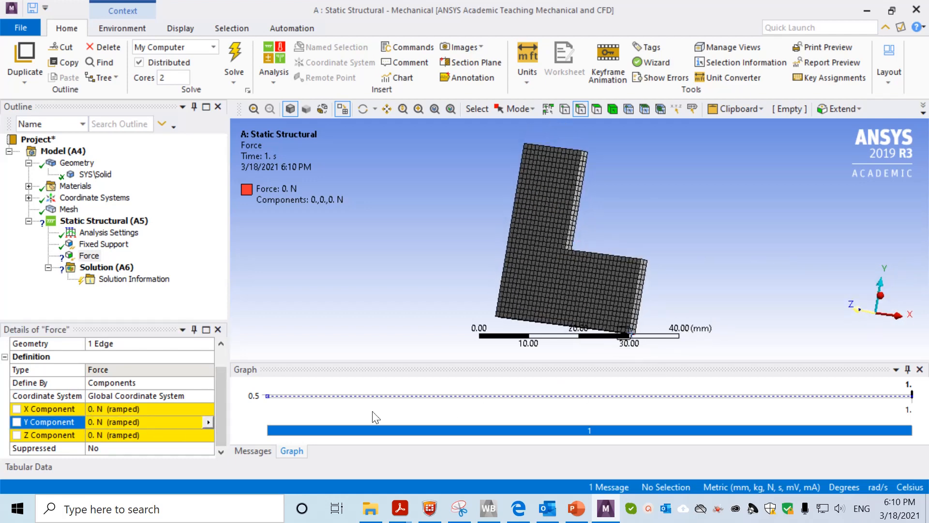
click(146, 422)
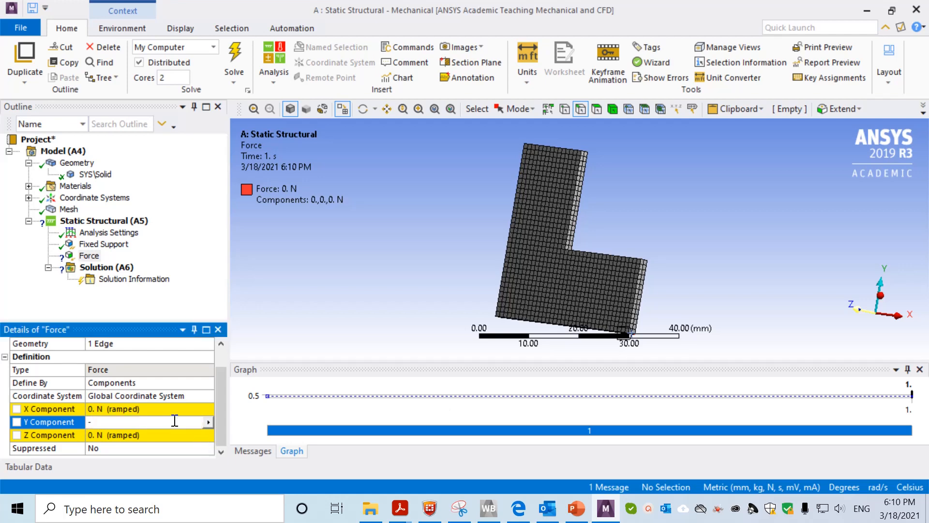
key(Return)
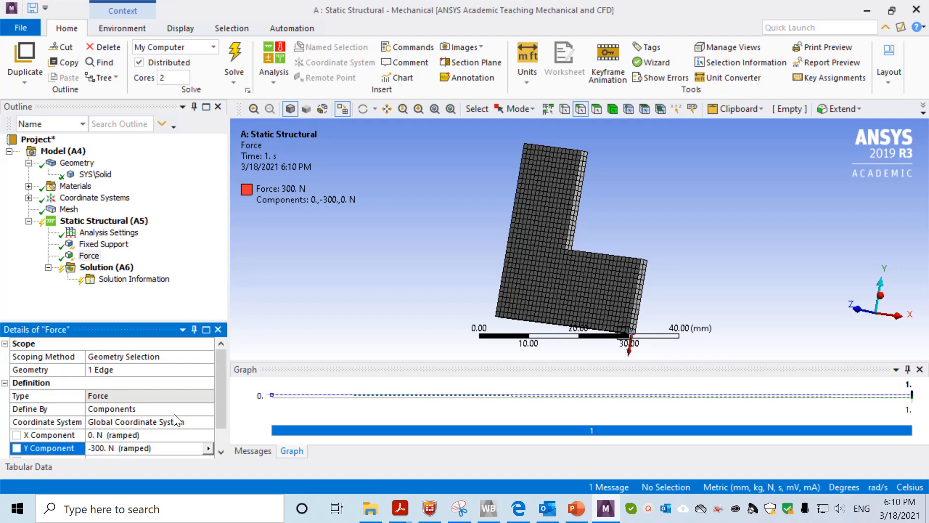
Add Total Deformation and Equivalent (von-Mises) Stress results, then solve the analysis
right_click(105, 269)
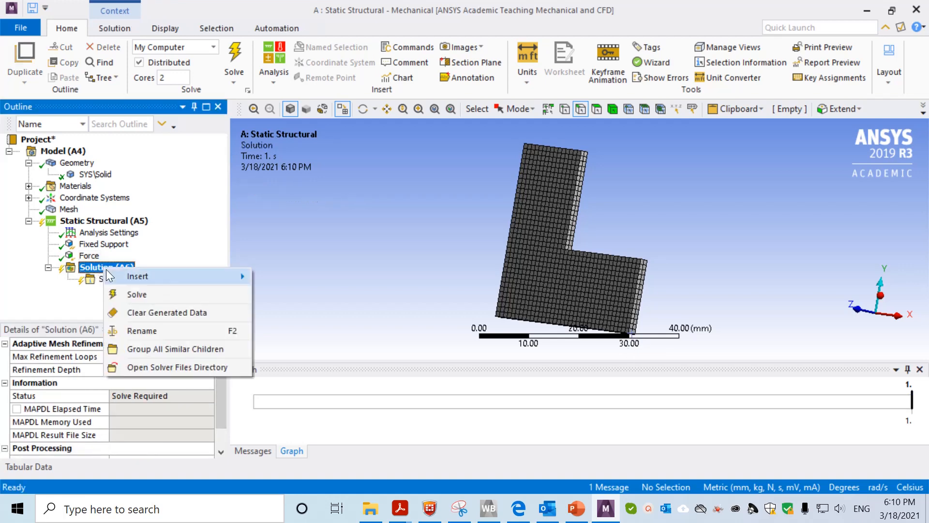
mouse_move(195, 277)
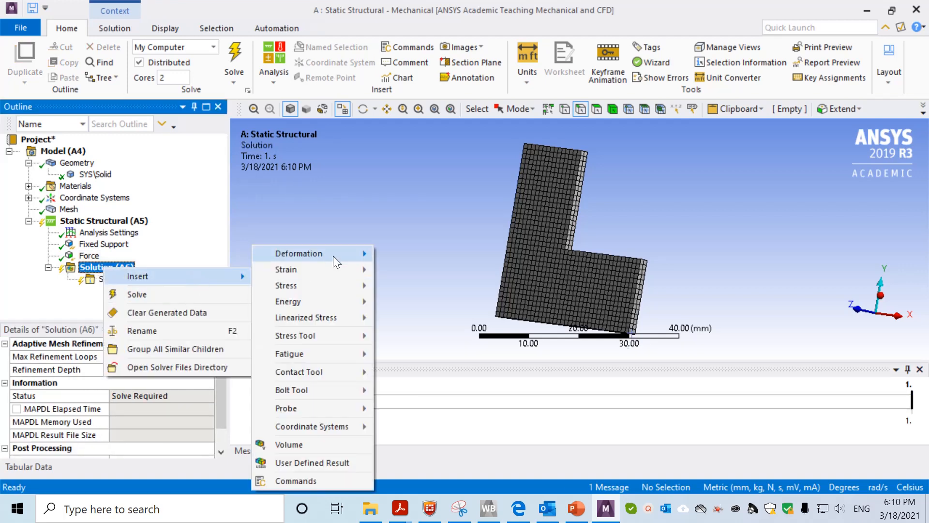
mouse_move(333, 254)
click(416, 254)
right_click(114, 265)
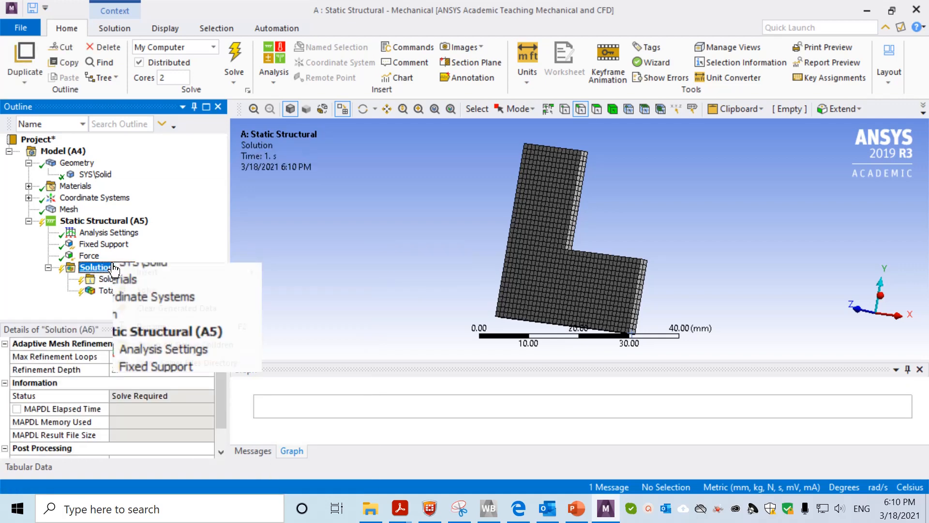
mouse_move(155, 271)
mouse_move(322, 285)
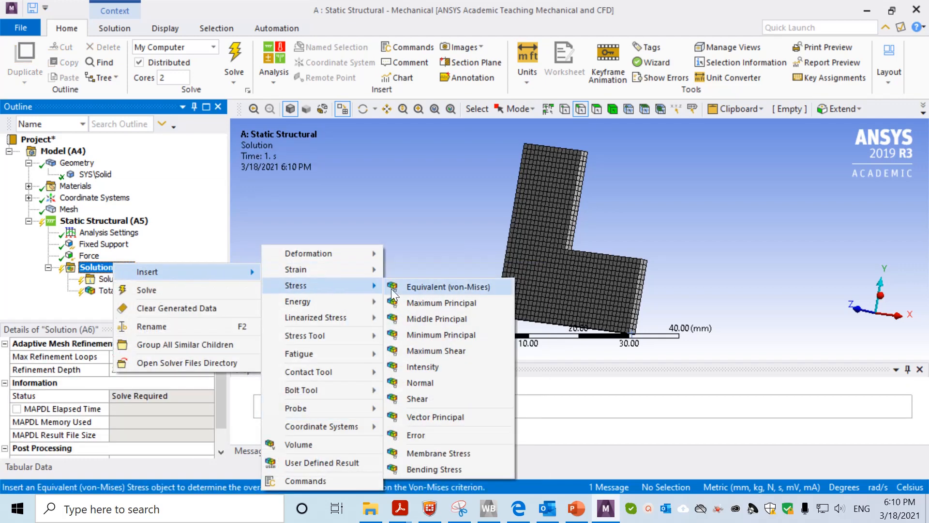
click(446, 283)
right_click(124, 268)
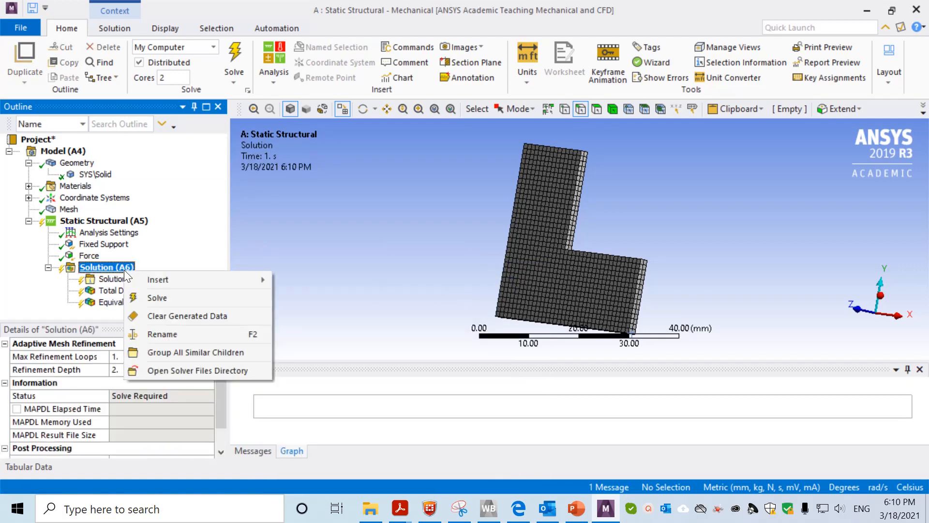
click(154, 298)
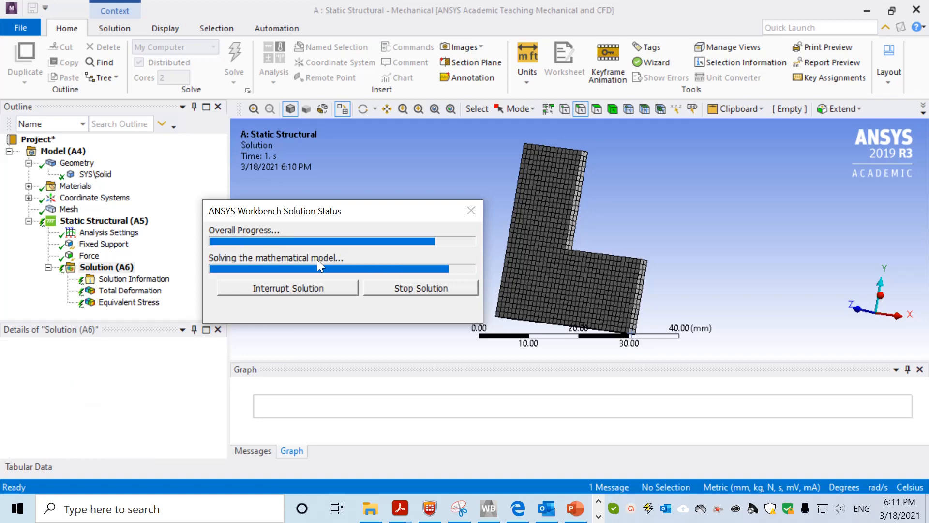
Review the Total Deformation result, 0.090806 mm maximum, rotating the plate to inspect it
click(137, 291)
mouse_move(392, 310)
middle_down()
mouse_move(505, 307)
mouse_move(522, 323)
middle_up()
scroll(443, 241, down, 2)
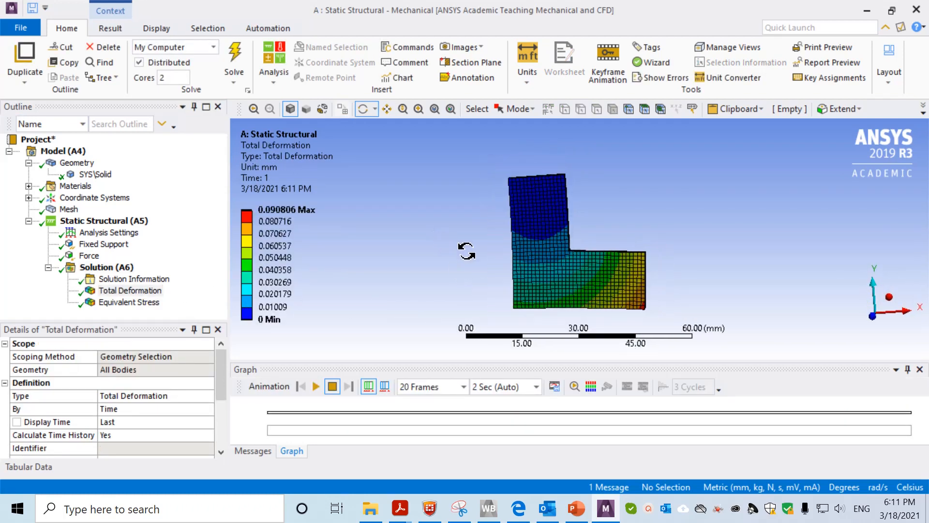
mouse_move(466, 251)
mouse_down()
mouse_move(486, 261)
mouse_move(489, 247)
mouse_move(472, 248)
mouse_up()
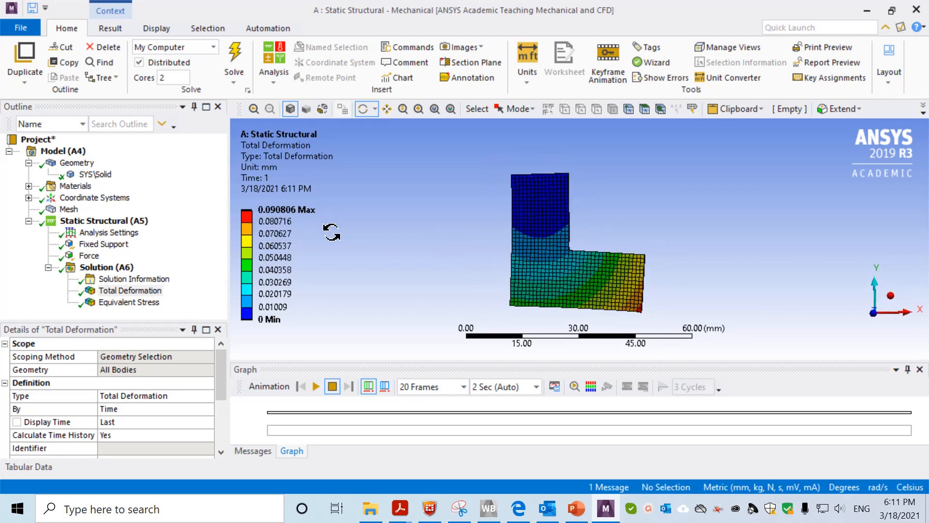
click(298, 225)
Inspect the Equivalent Stress result, 821.35 MPa maximum, from a few angles
click(151, 305)
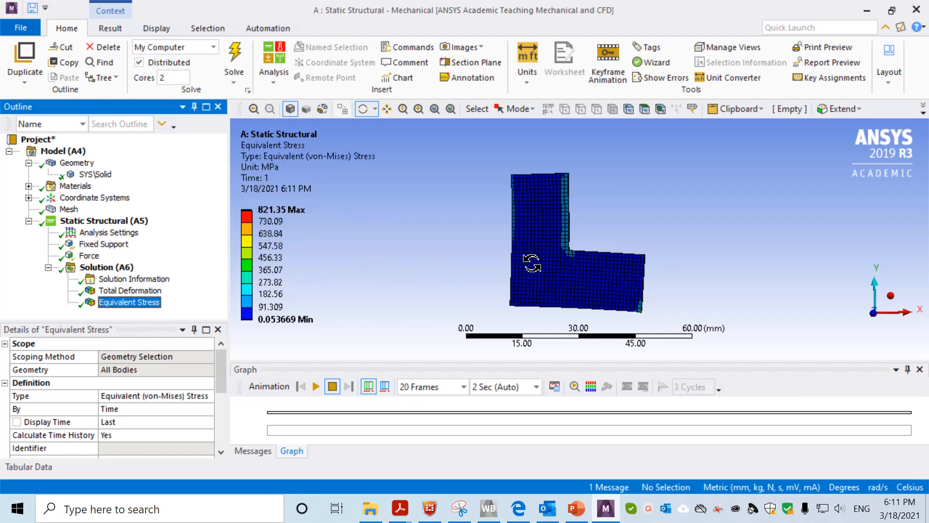
drag(397, 282, 534, 215)
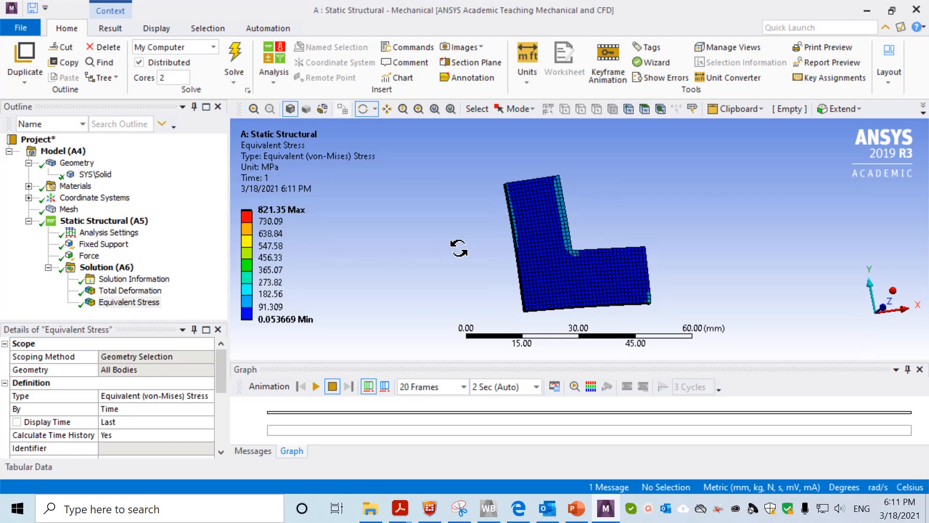
mouse_move(462, 244)
mouse_down()
mouse_move(498, 214)
mouse_move(452, 249)
mouse_move(447, 242)
mouse_move(465, 236)
mouse_move(454, 234)
mouse_up()
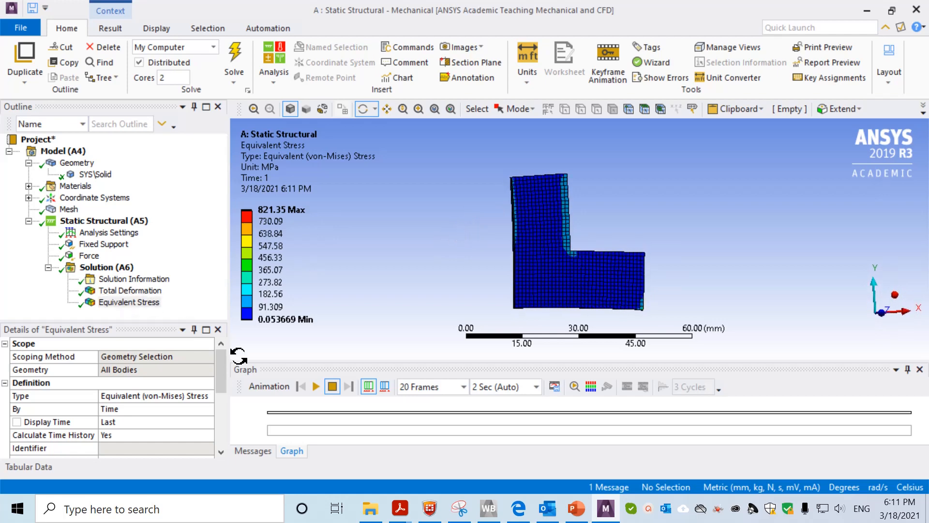
scroll(221, 382, down, 5)
scroll(225, 377, up, 5)
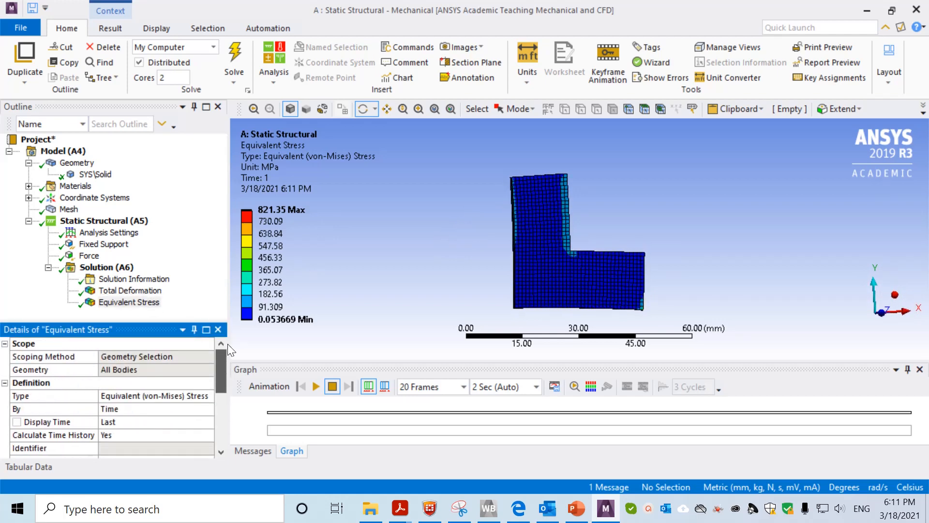
Compare the deformation and stress plots, then close Mechanical back to Workbench
click(145, 290)
click(144, 303)
click(146, 292)
click(144, 303)
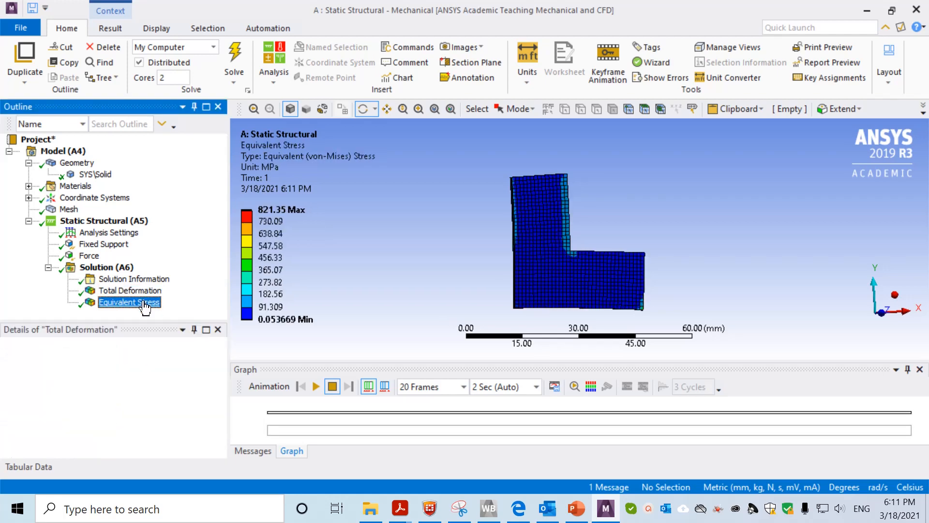
click(147, 290)
click(145, 303)
click(146, 290)
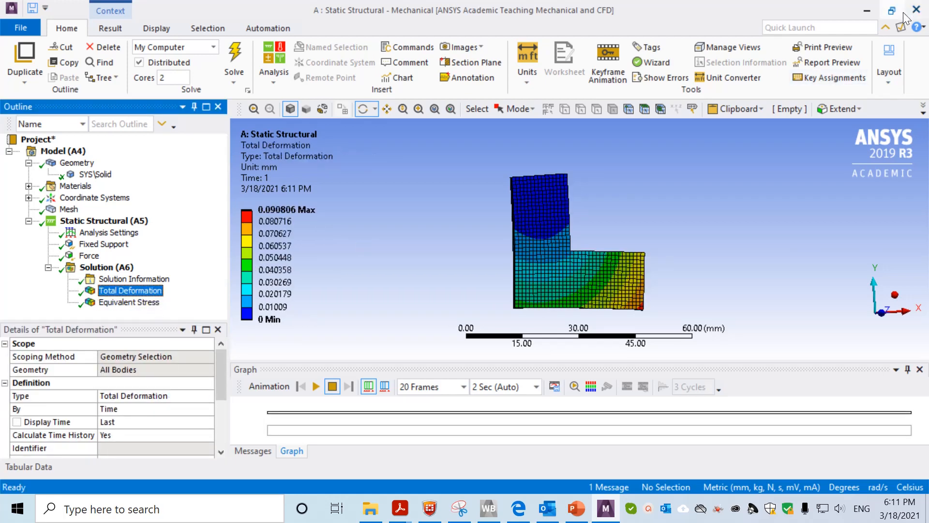
click(920, 10)
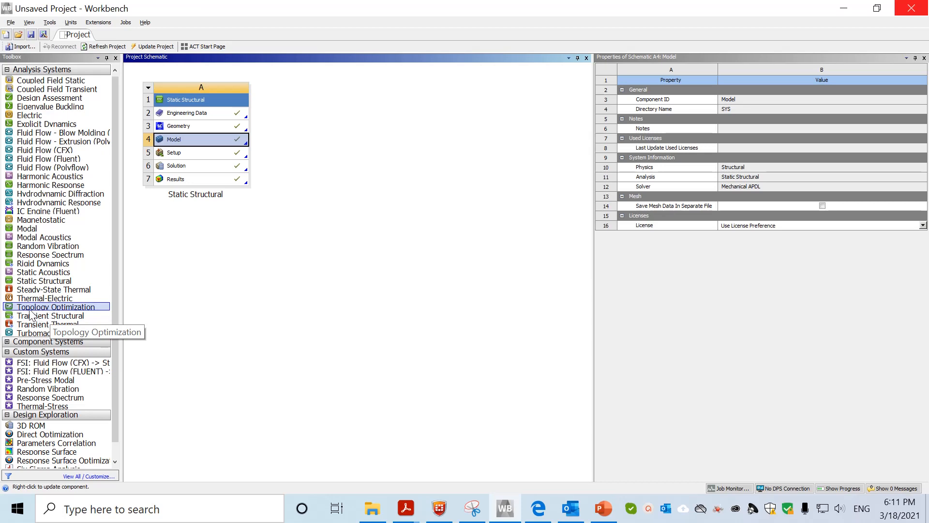
Link a new Topology Optimization system to the Static Structural solution and open its Setup (B5) in Mechanical
drag(30, 314, 213, 172)
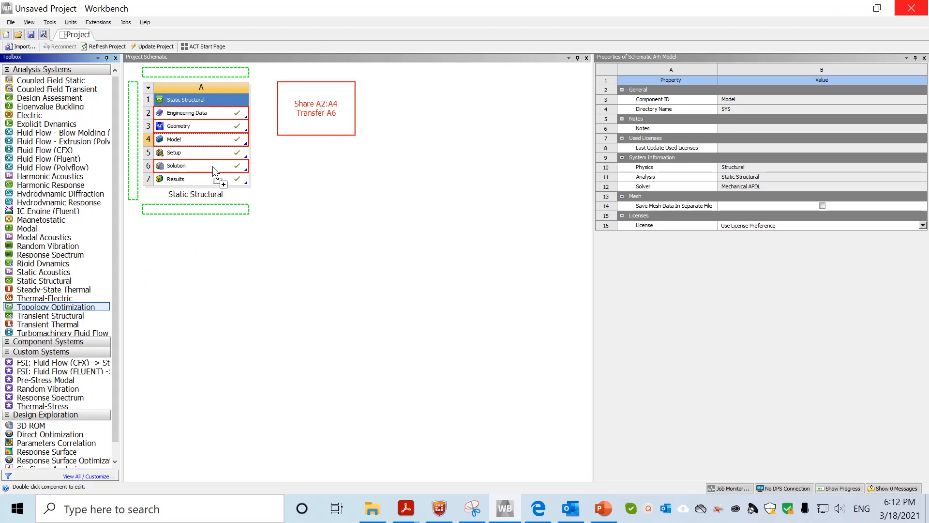
drag(213, 167, 217, 171)
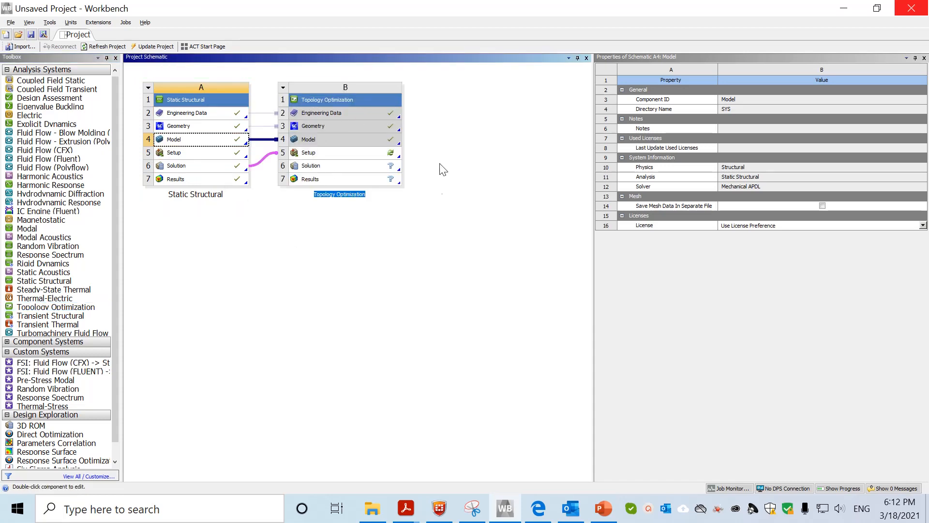
click(327, 154)
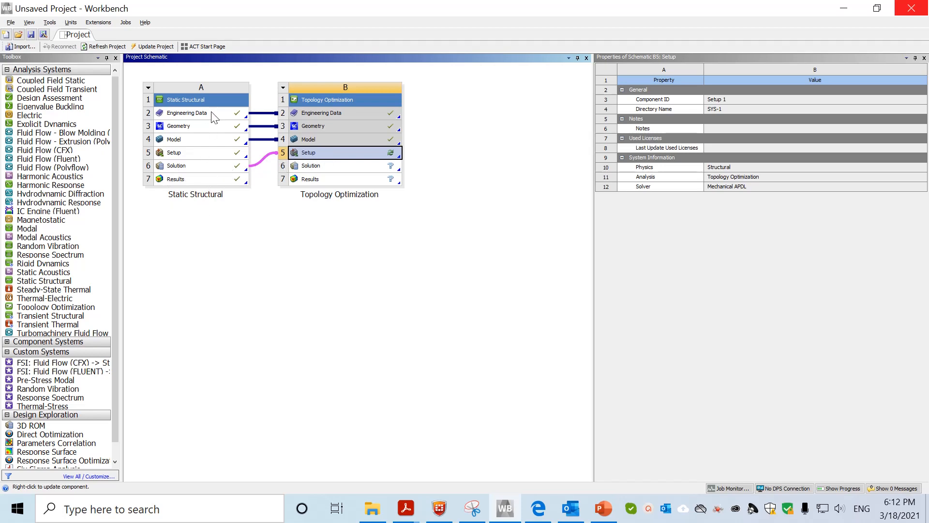
double_click(321, 156)
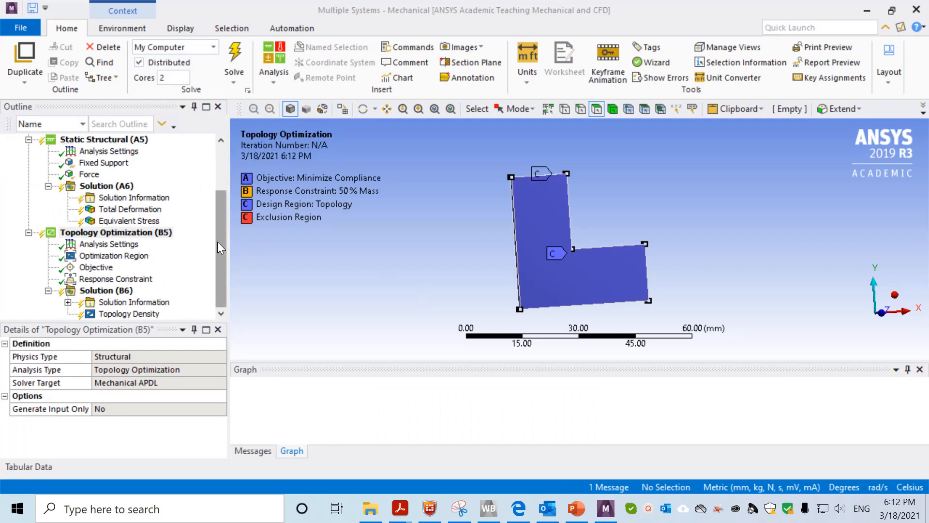
Review the Optimization Region, Objective and Response Constraint entries of the topology optimization
mouse_move(217, 242)
mouse_down()
mouse_move(217, 223)
mouse_move(216, 243)
mouse_up()
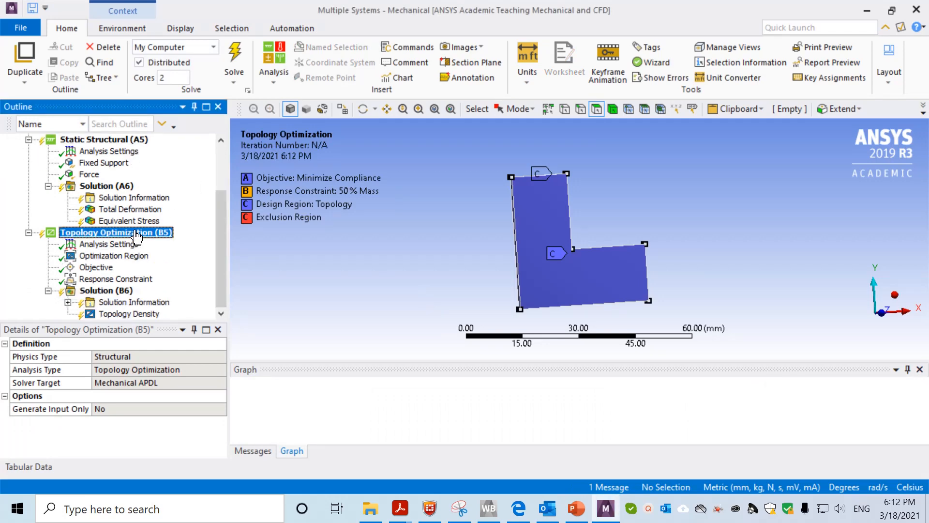
scroll(142, 222, up, 1)
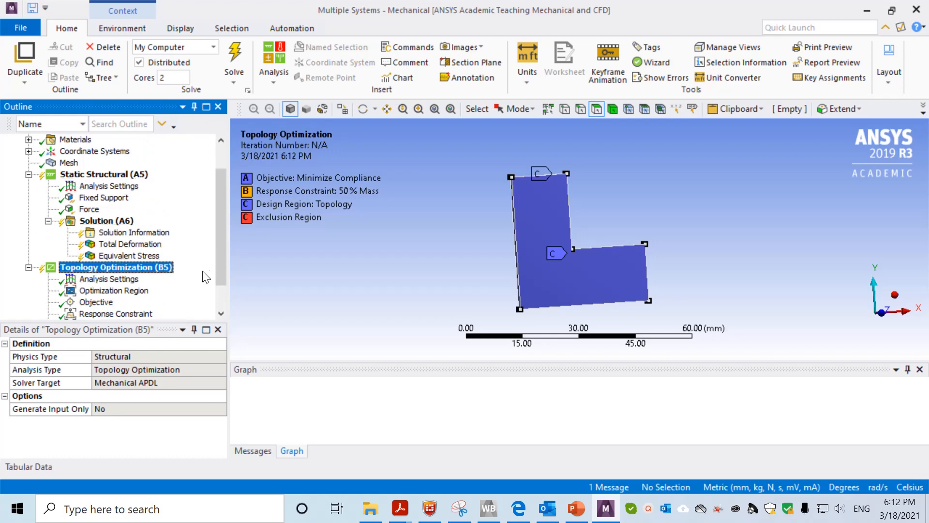
drag(219, 255, 228, 282)
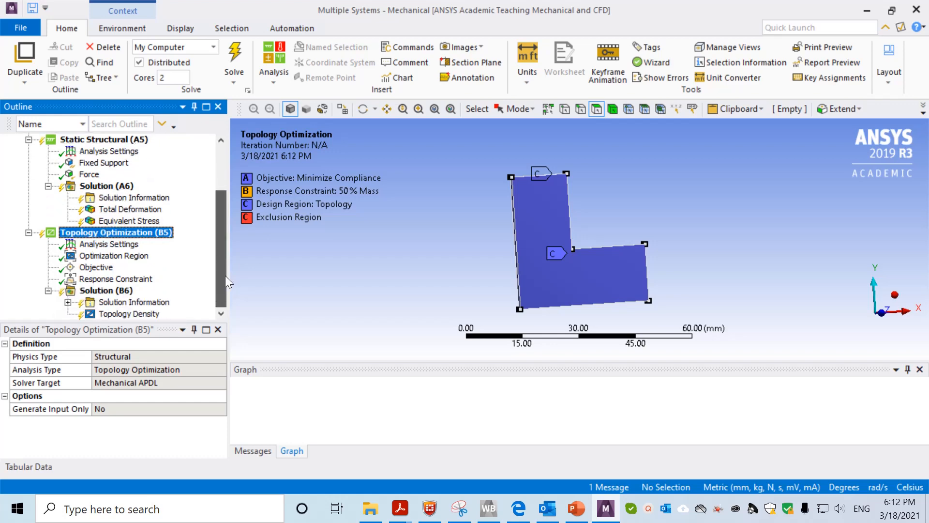
click(128, 258)
click(104, 267)
click(109, 256)
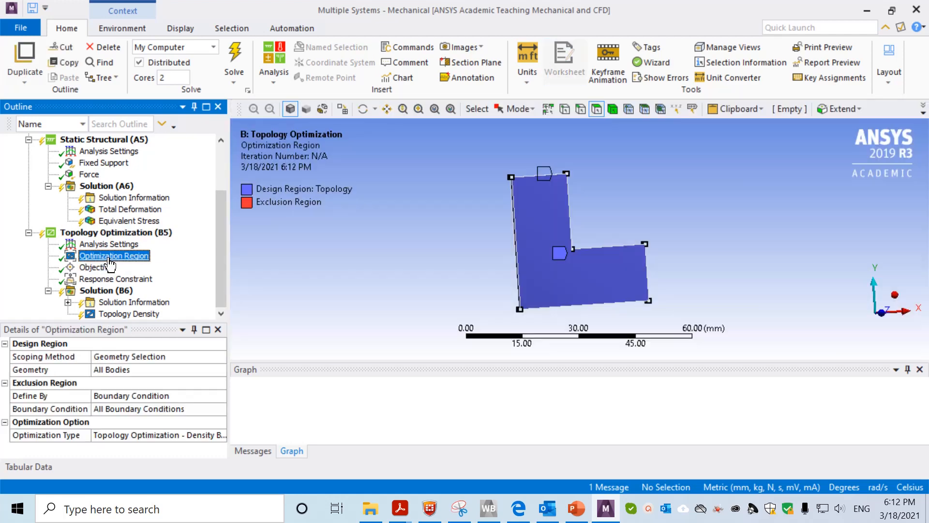
click(104, 267)
click(108, 279)
click(100, 268)
click(126, 257)
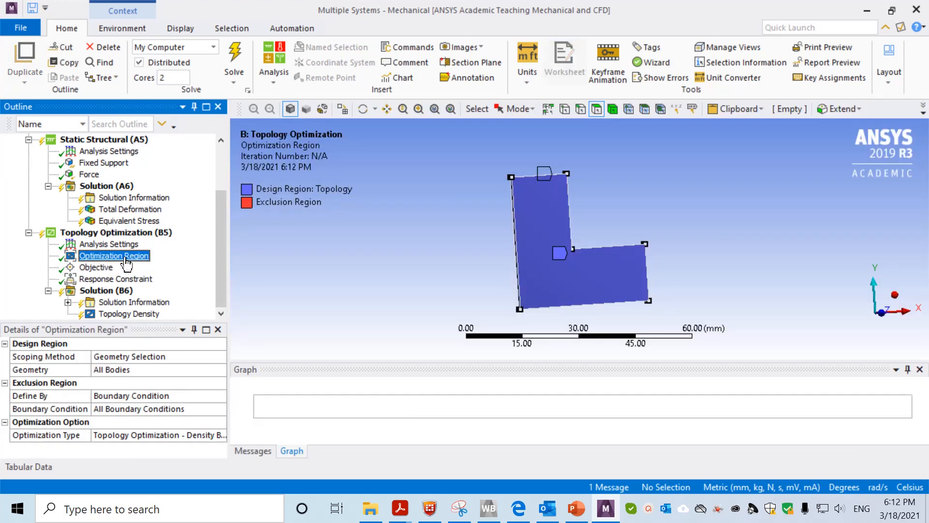
Orbit the model to check the exclusion region, then display the Objective worksheet
middle_drag(423, 245, 380, 288)
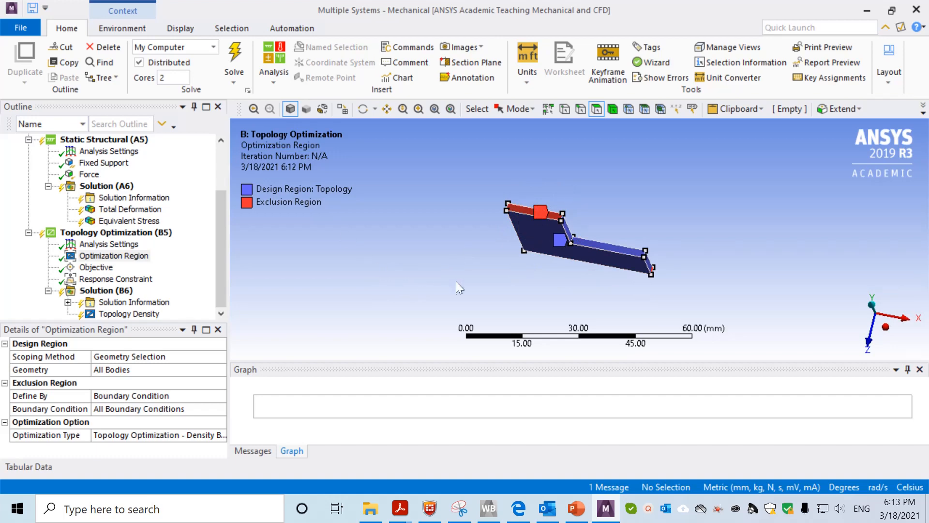
scroll(457, 281, down, 1)
middle_drag(456, 281, 482, 251)
scroll(482, 252, down, 2)
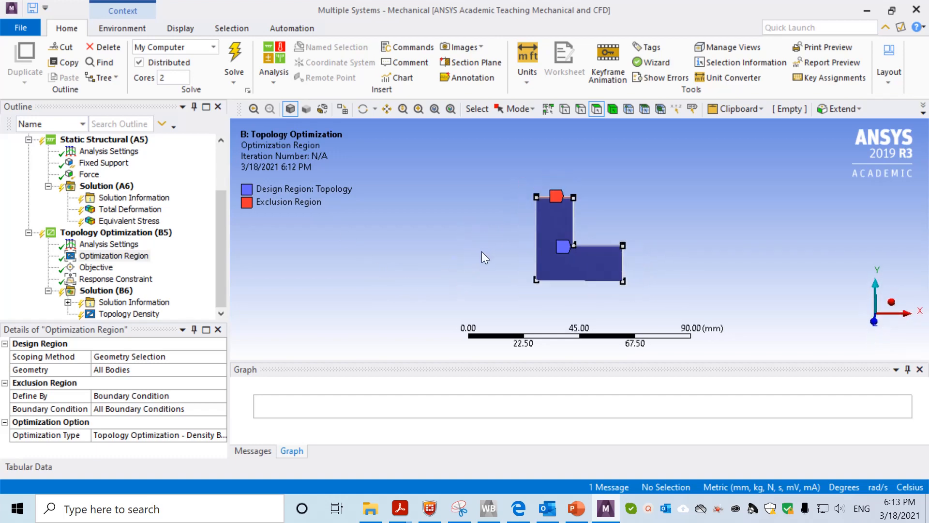
scroll(481, 251, up, 3)
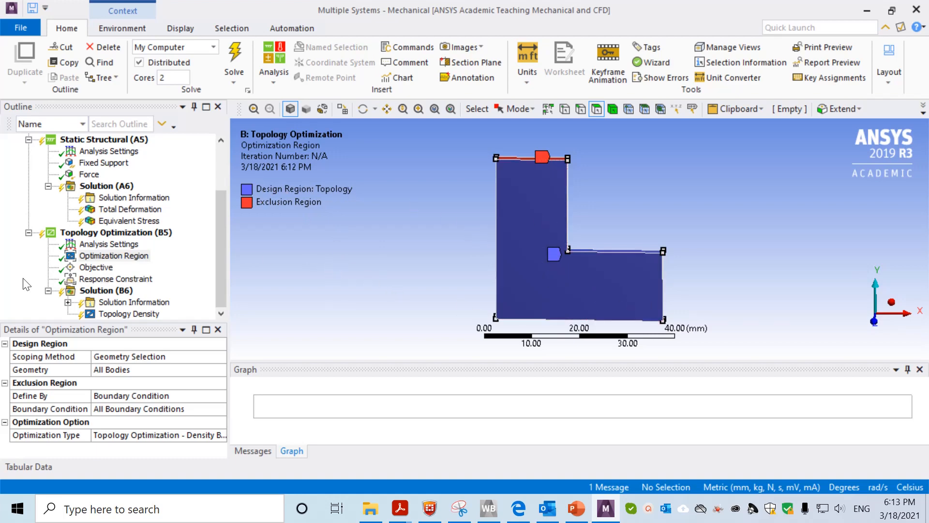
click(99, 269)
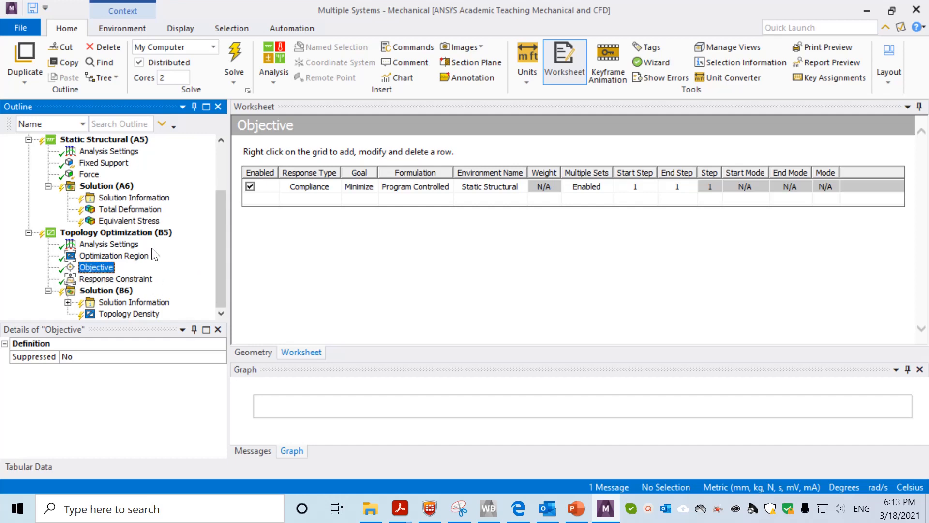
Keep the objective's Response Type as Compliance and display the 50% mass Response Constraint
click(328, 187)
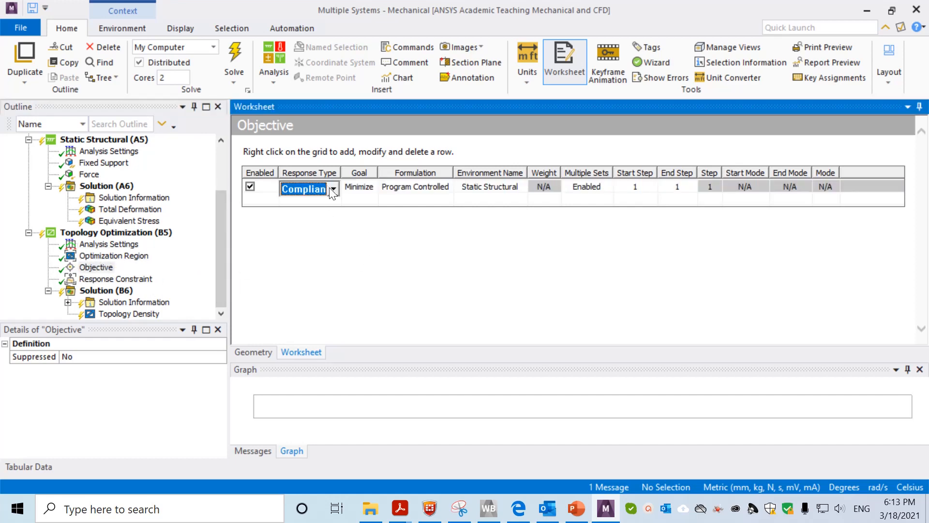
click(333, 189)
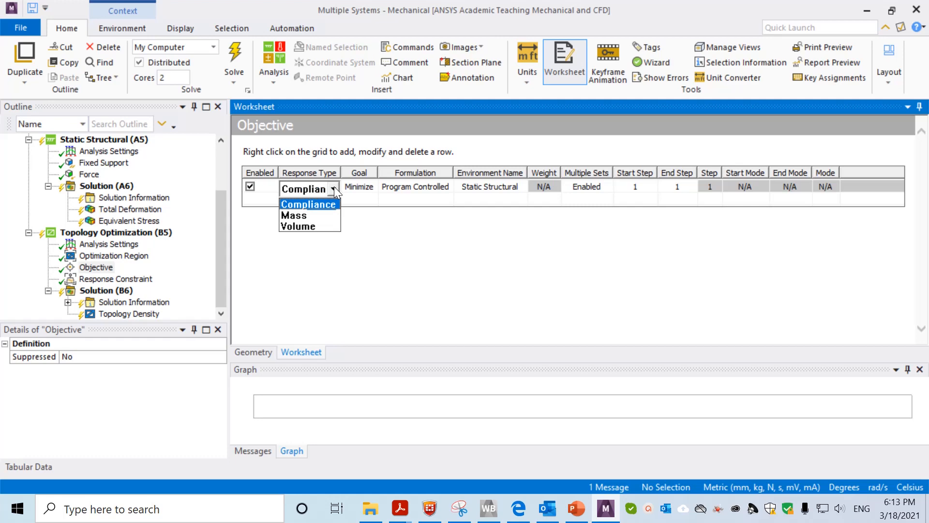
click(401, 269)
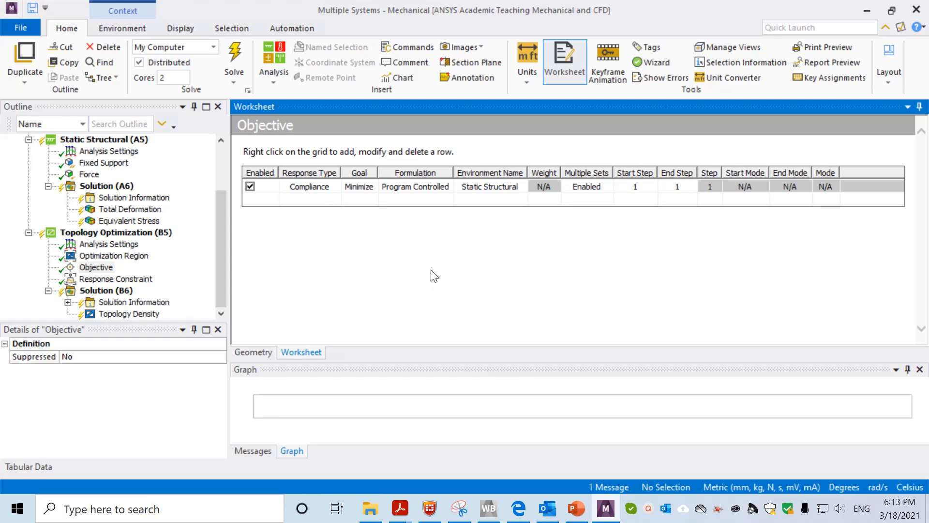
click(106, 279)
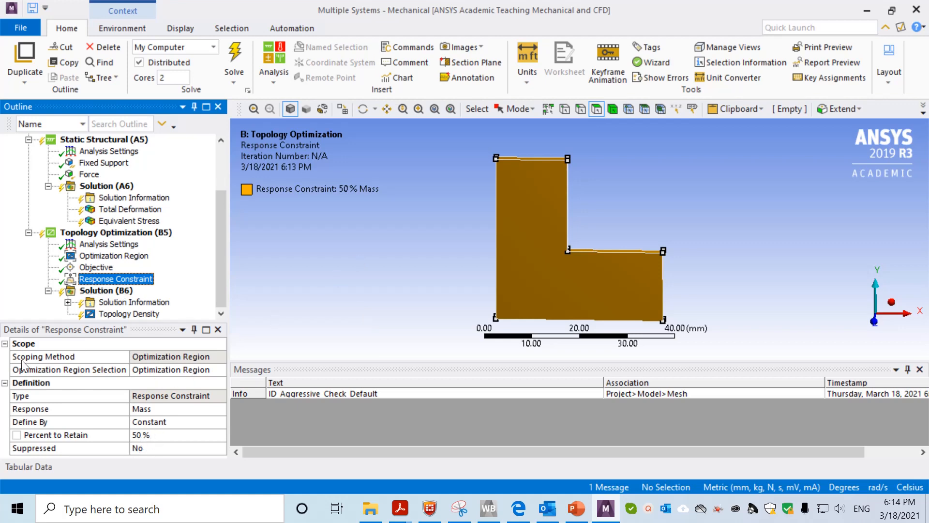
Keep Mass as the constrained response and change Percent to Retain from 50 to 25 %
click(166, 437)
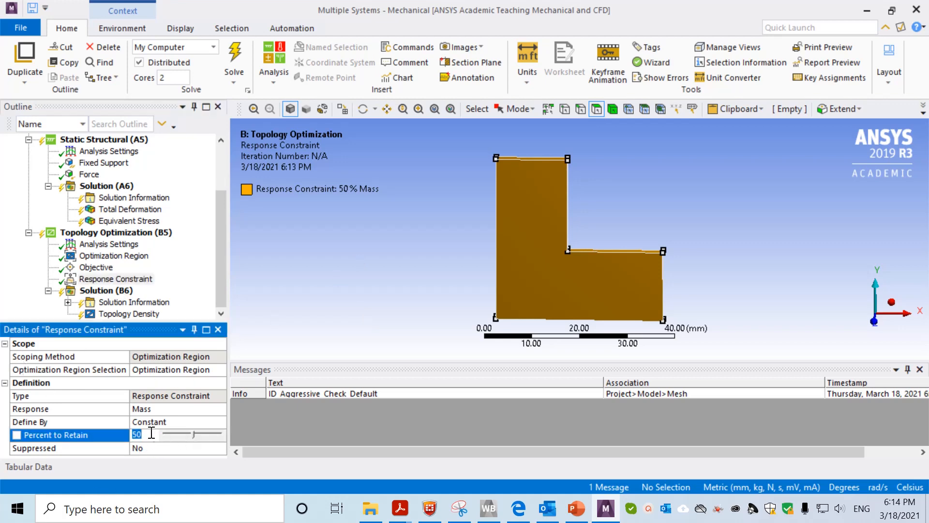
click(166, 410)
click(220, 408)
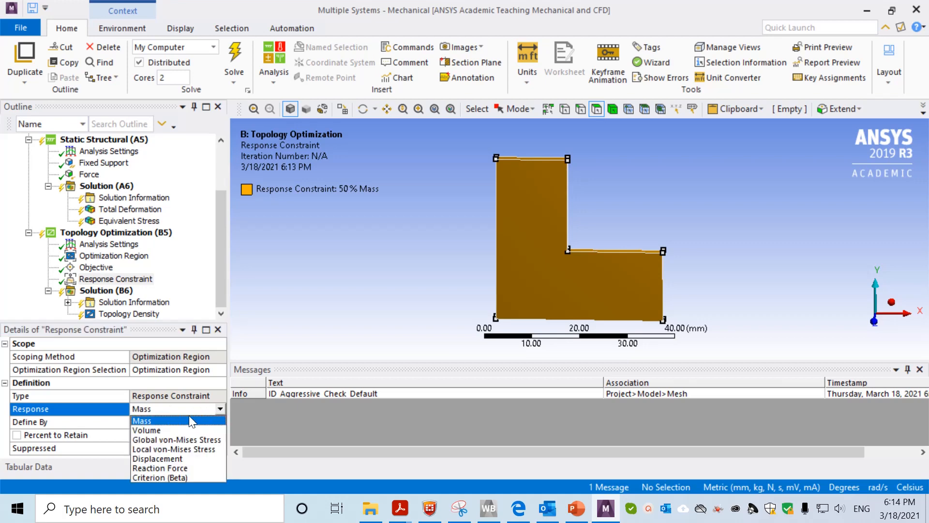
click(177, 421)
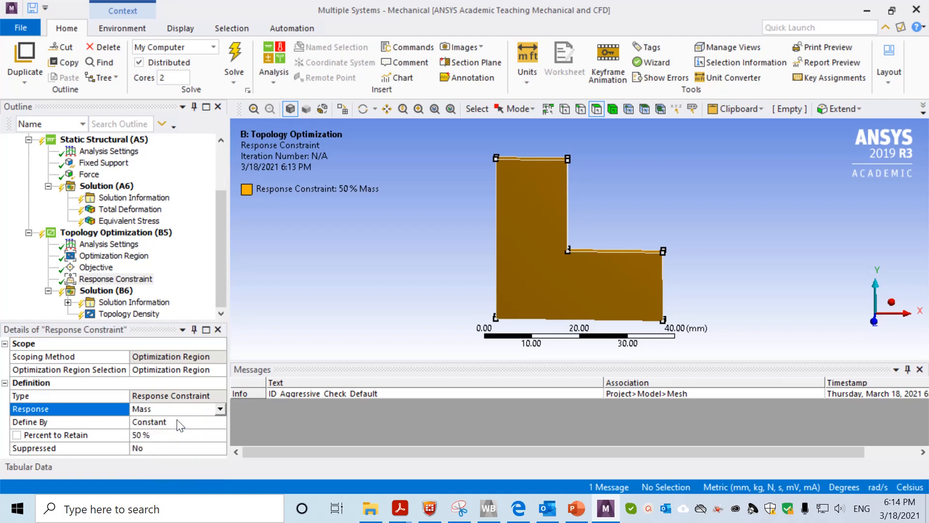
click(141, 434)
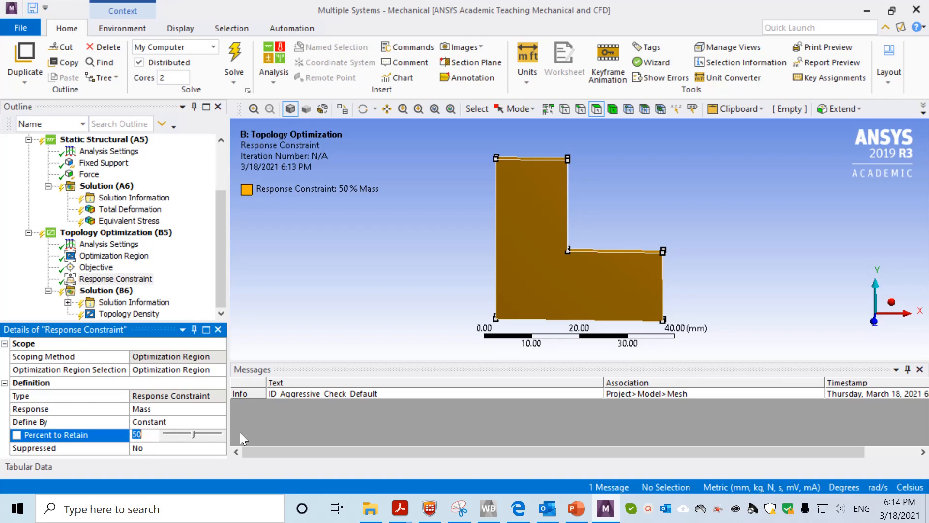
text(25)
key(Return)
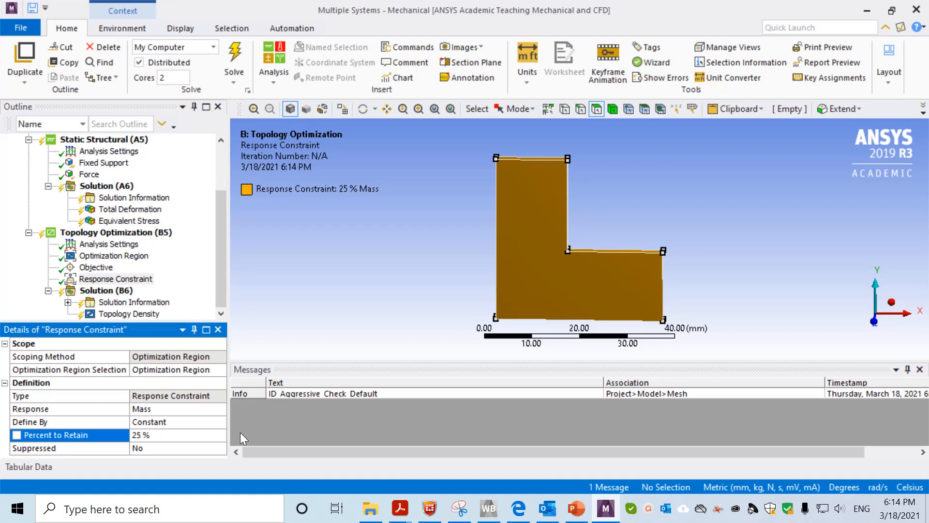
Solve the topology optimization from Solution (B6)
right_click(111, 292)
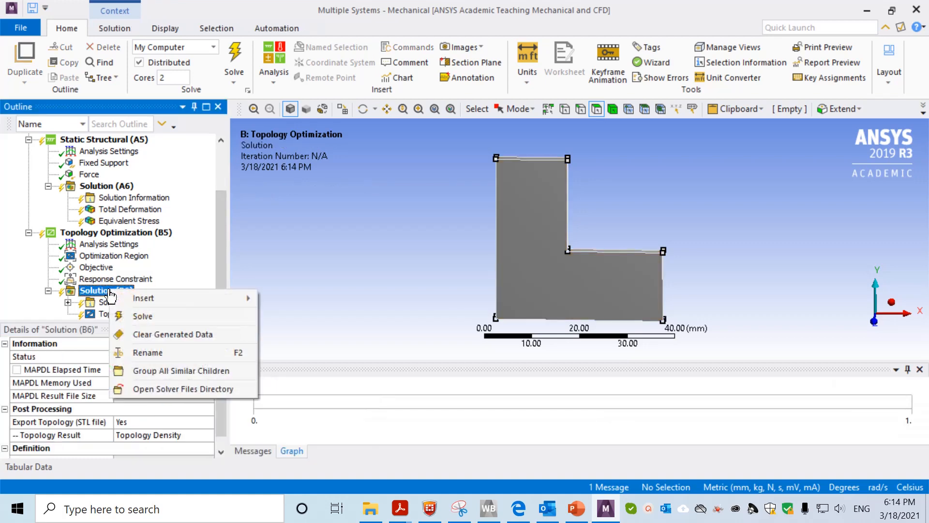
click(136, 317)
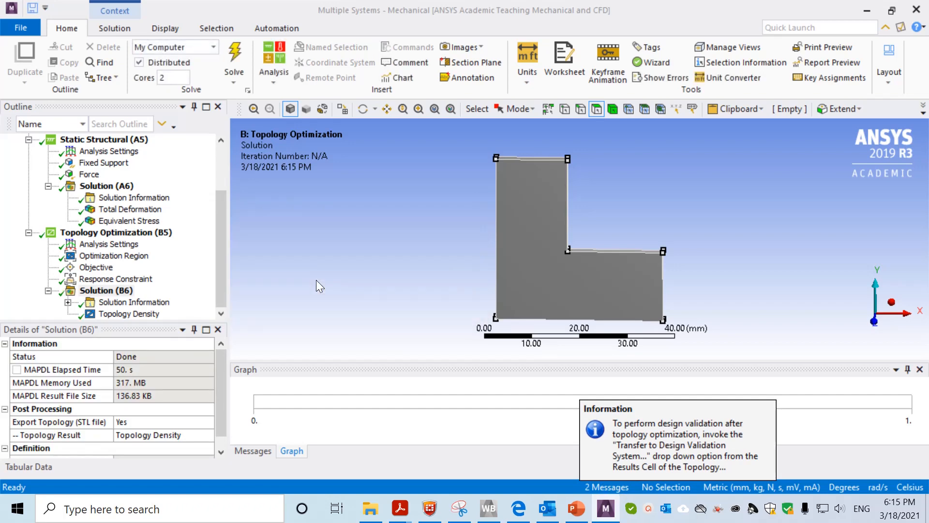
Display the Topology Density result and rotate the optimized frame to inspect it from several angles
click(140, 314)
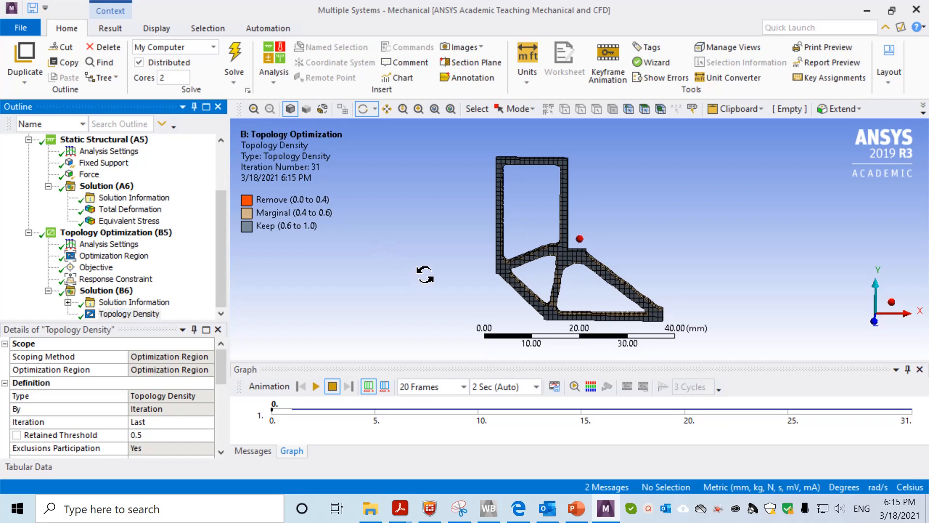
mouse_move(425, 271)
mouse_down()
mouse_move(440, 263)
mouse_move(422, 260)
mouse_move(436, 259)
mouse_move(411, 189)
mouse_move(463, 269)
mouse_move(421, 248)
mouse_move(452, 282)
mouse_move(437, 266)
mouse_up()
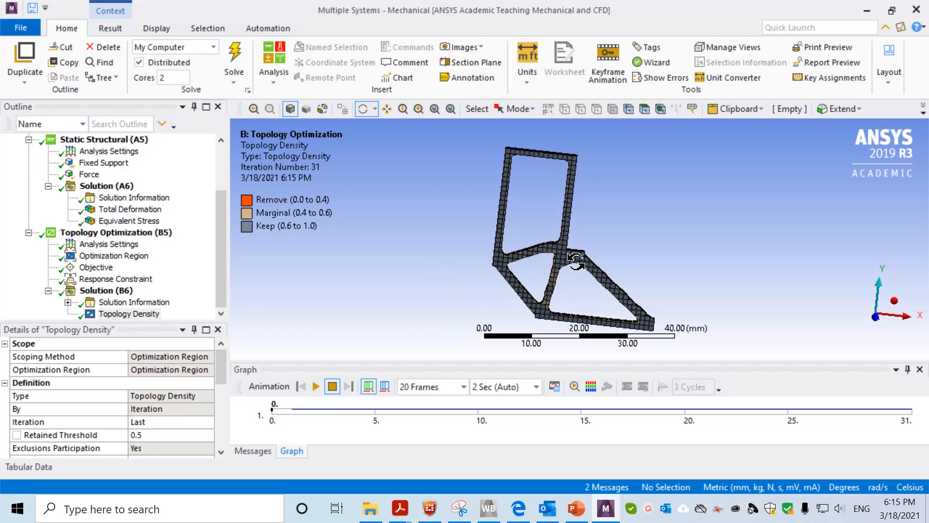
drag(651, 235, 711, 222)
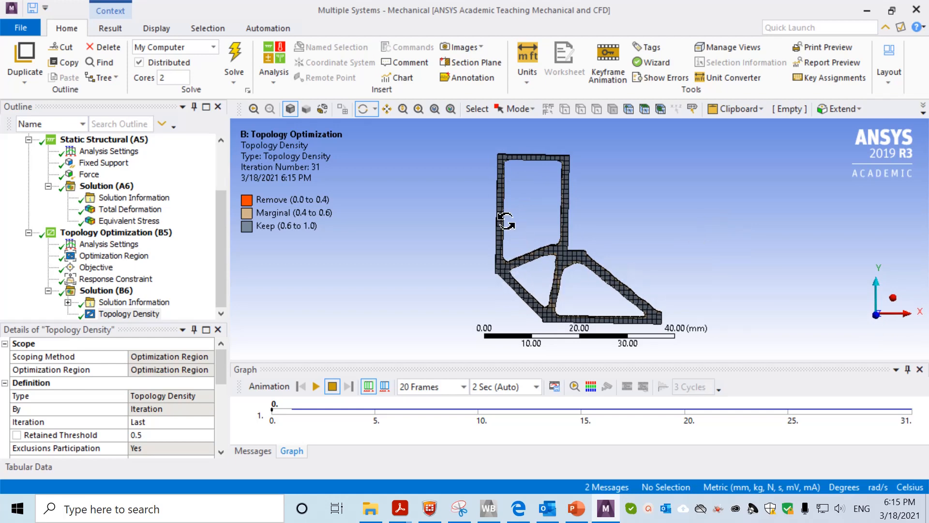
drag(506, 220, 384, 253)
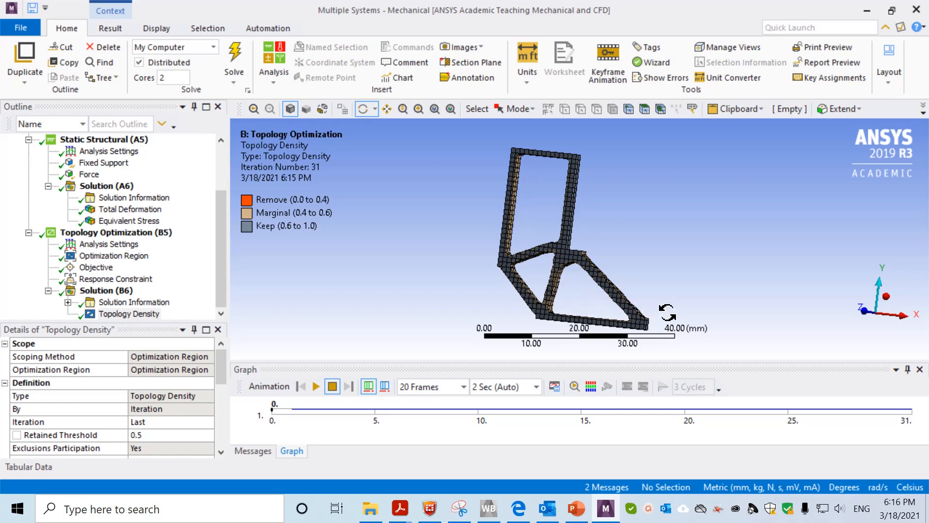
drag(657, 259, 706, 263)
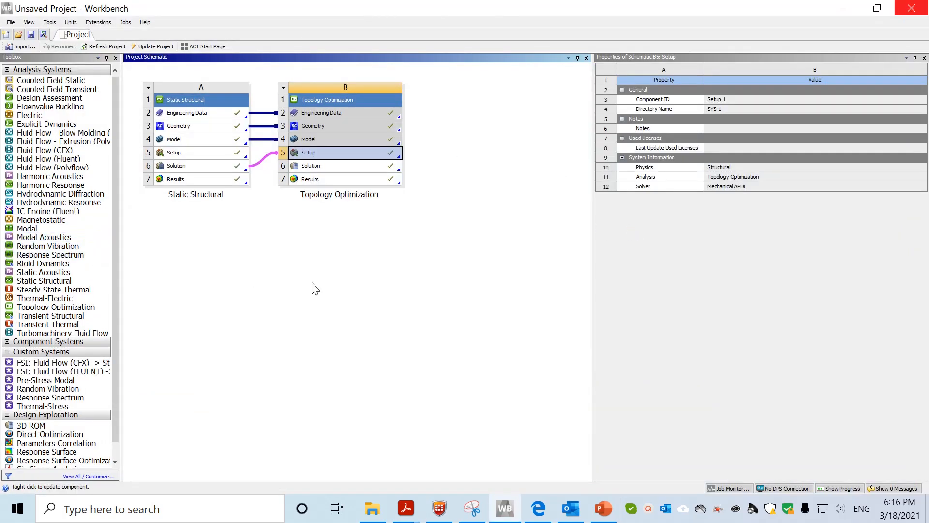
Transfer the B7 optimization results to a new design-validation Static Structural system C
right_click(359, 181)
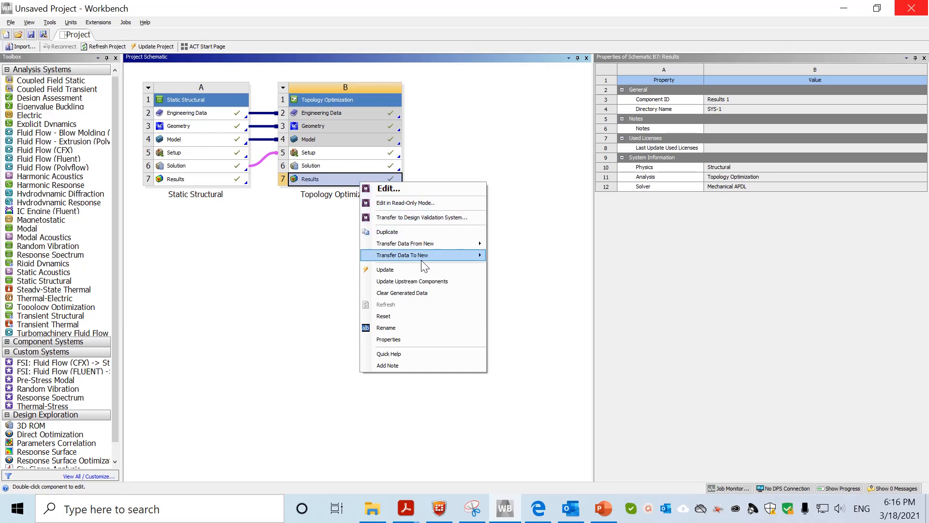
click(444, 226)
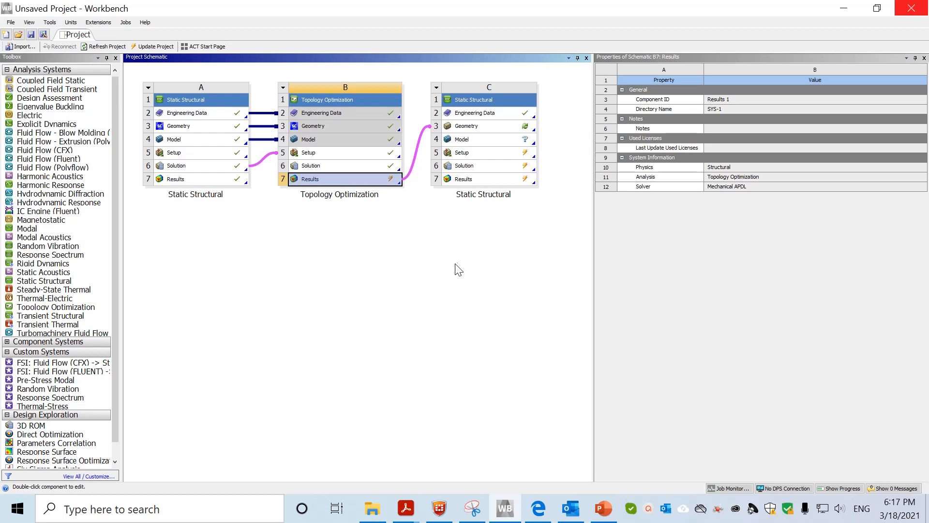
Update the Topology Optimization Results cell (B7), then minimize Mechanical back to the project schematic
right_click(370, 179)
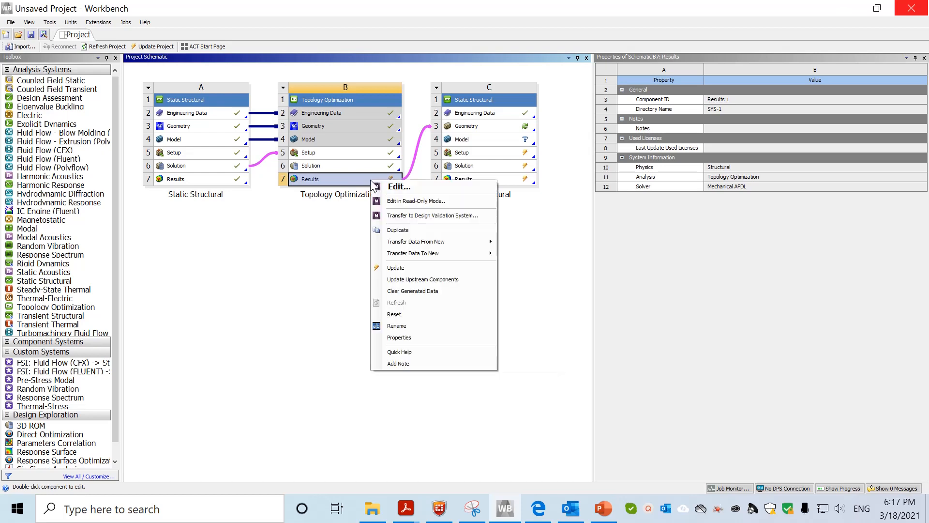
click(396, 270)
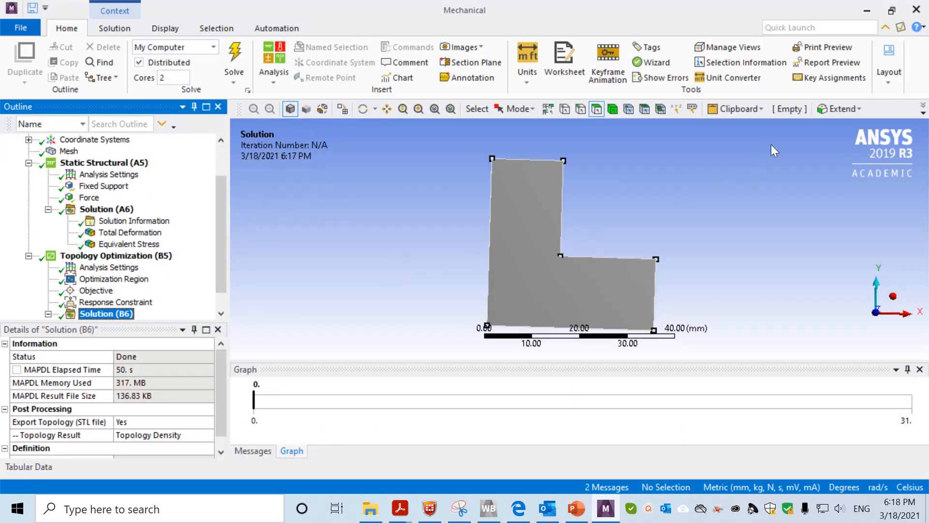
click(869, 14)
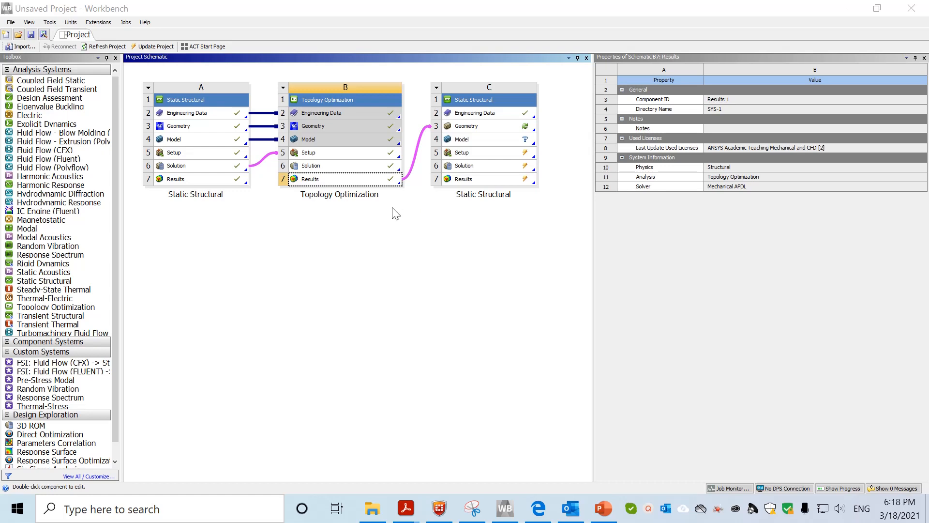
Update the C3 Geometry cell and open it in SpaceClaim
right_click(506, 129)
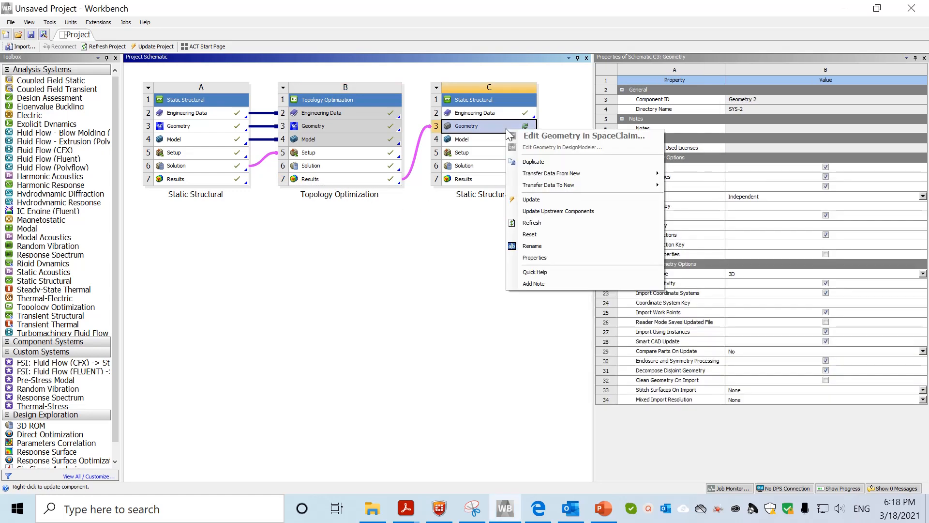
click(537, 200)
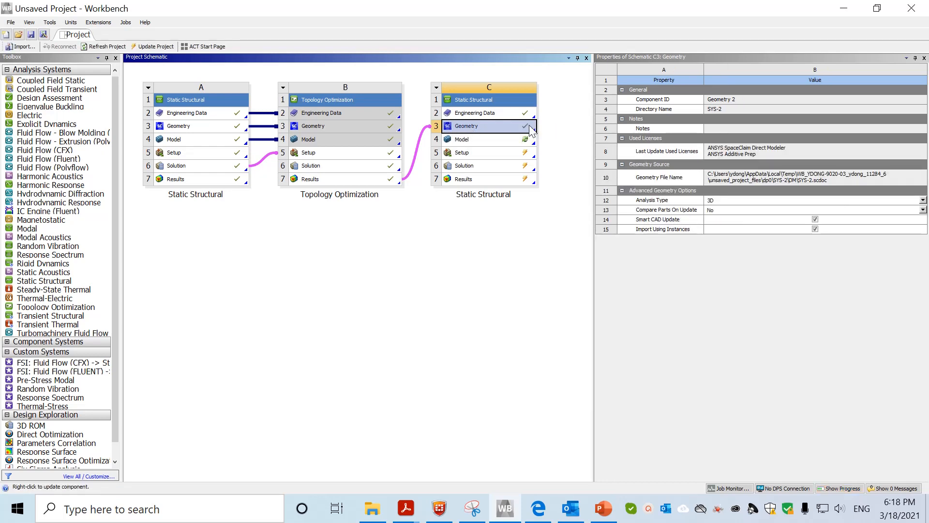
double_click(475, 126)
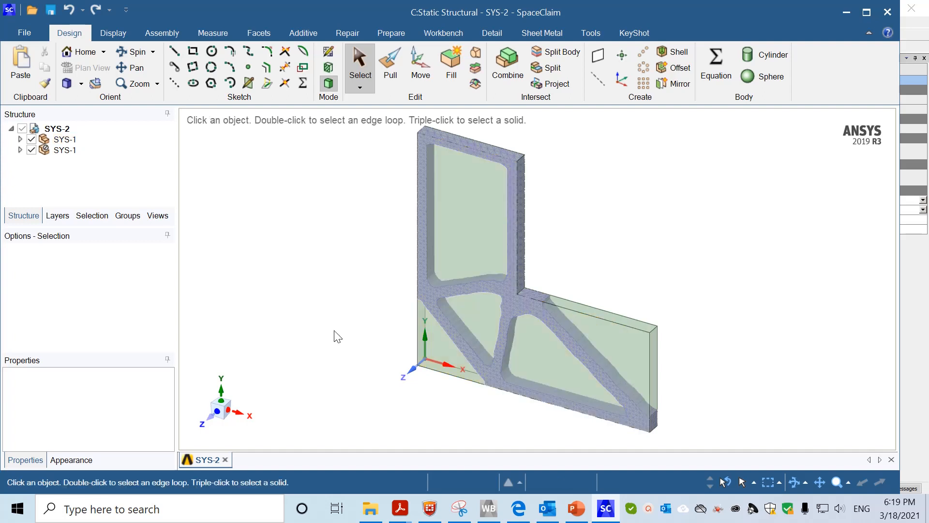
Hide the original solid SYS-1 plate body and start a sketch on the optimized frame's face
middle_drag(333, 339, 321, 275)
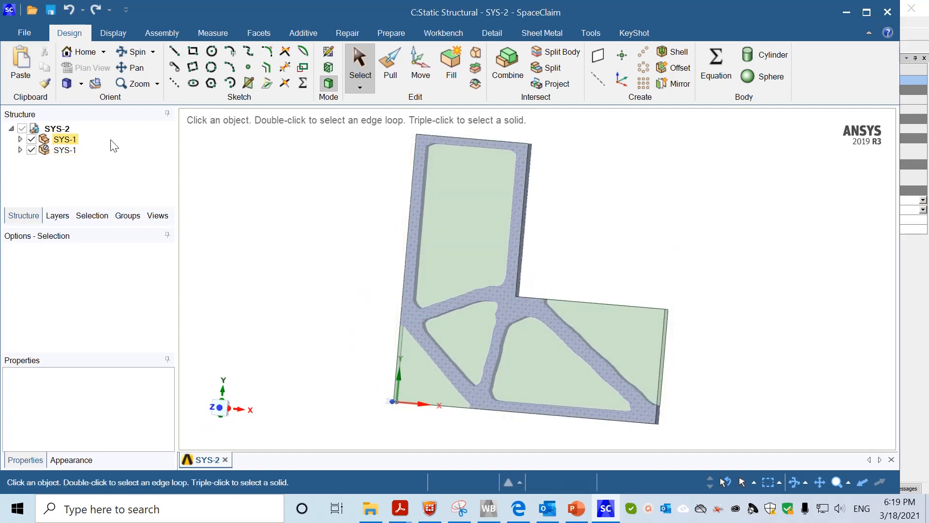
click(66, 140)
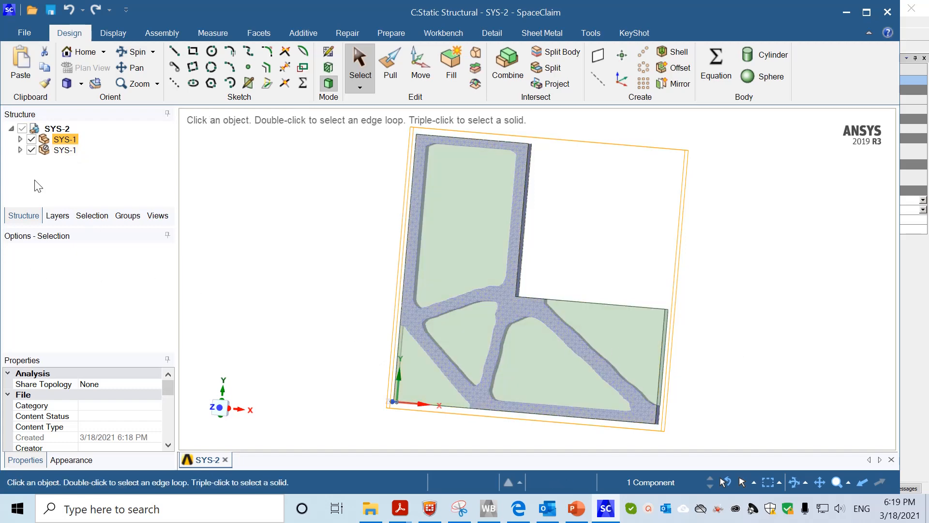
click(34, 138)
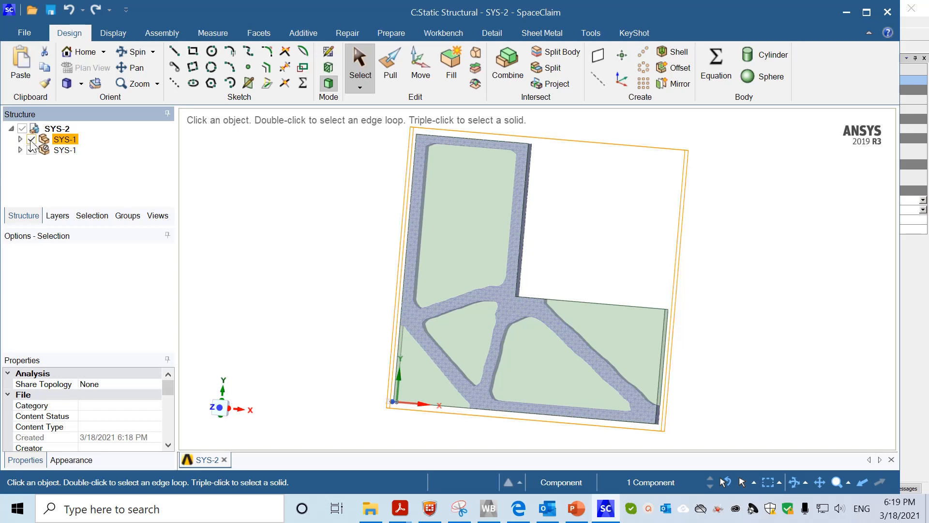
click(31, 140)
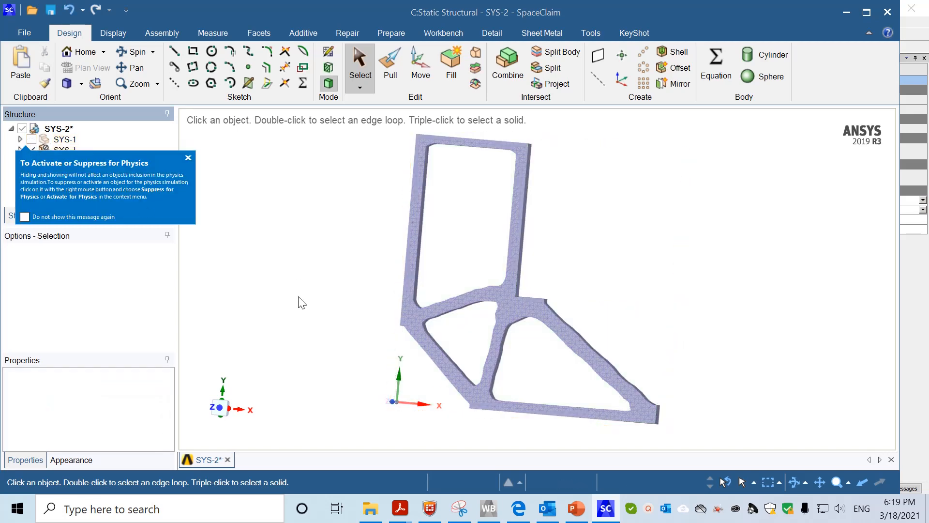
click(188, 159)
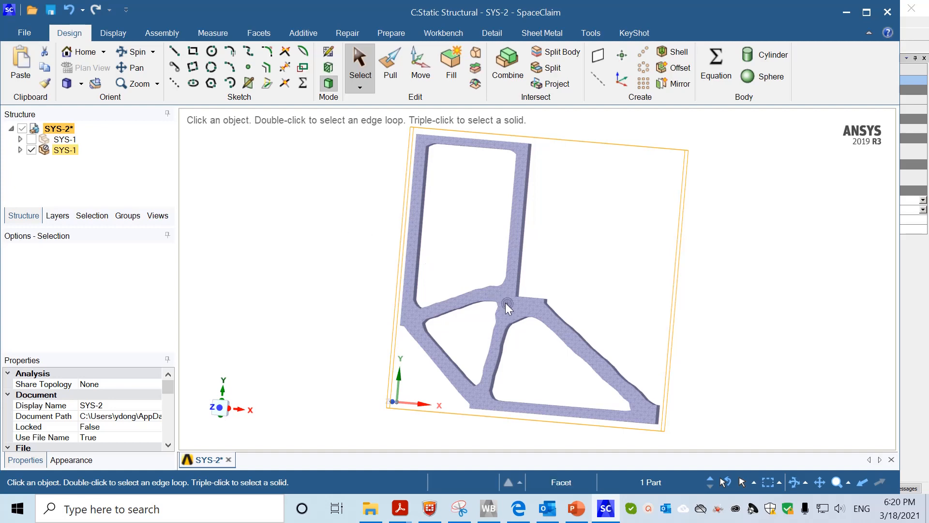
click(329, 83)
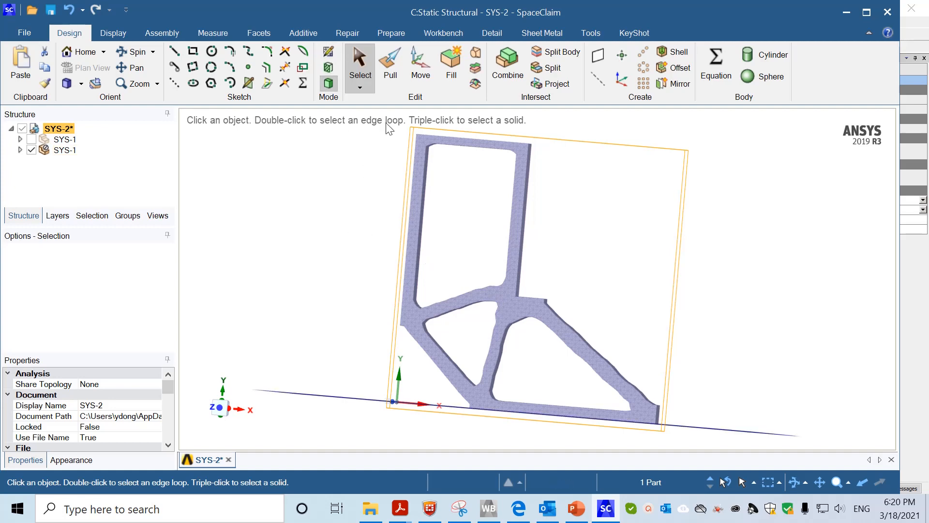
click(513, 310)
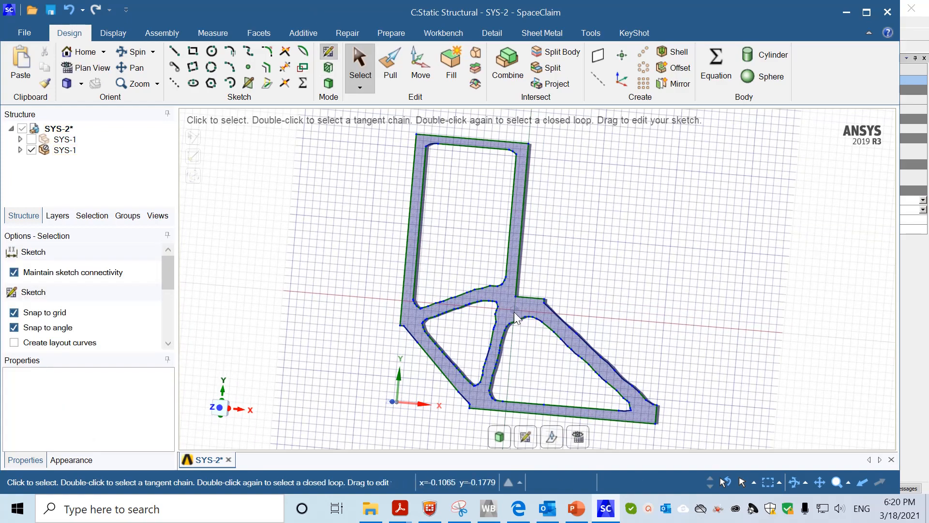
Switch to plan view and box-select all 141 outline curves of the optimized plate
scroll(375, 303, up, 3)
scroll(379, 303, down, 4)
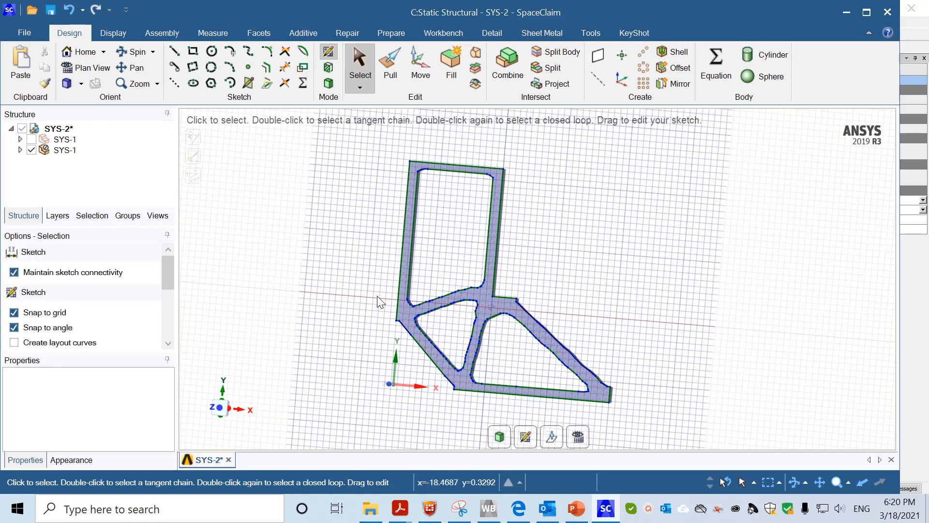
click(88, 67)
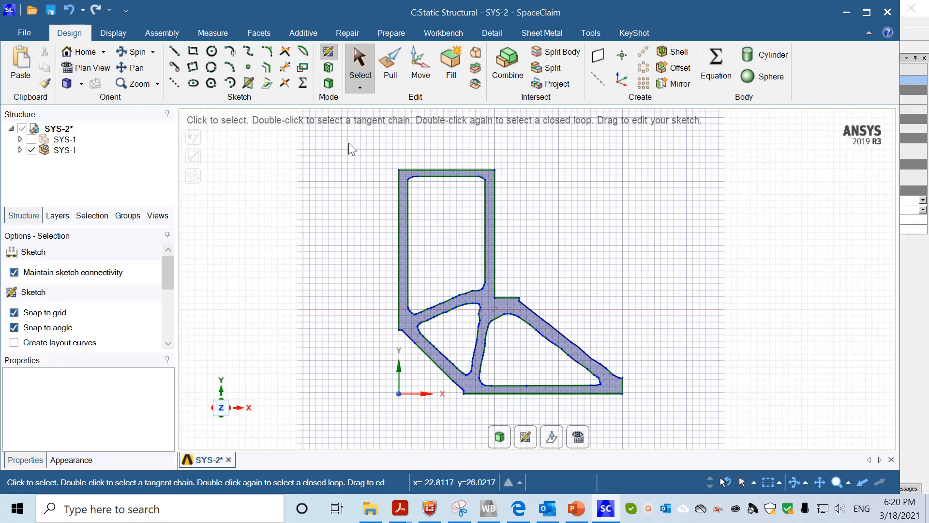
mouse_move(348, 143)
mouse_down()
mouse_move(501, 268)
mouse_move(585, 355)
mouse_move(621, 408)
mouse_move(649, 414)
mouse_up()
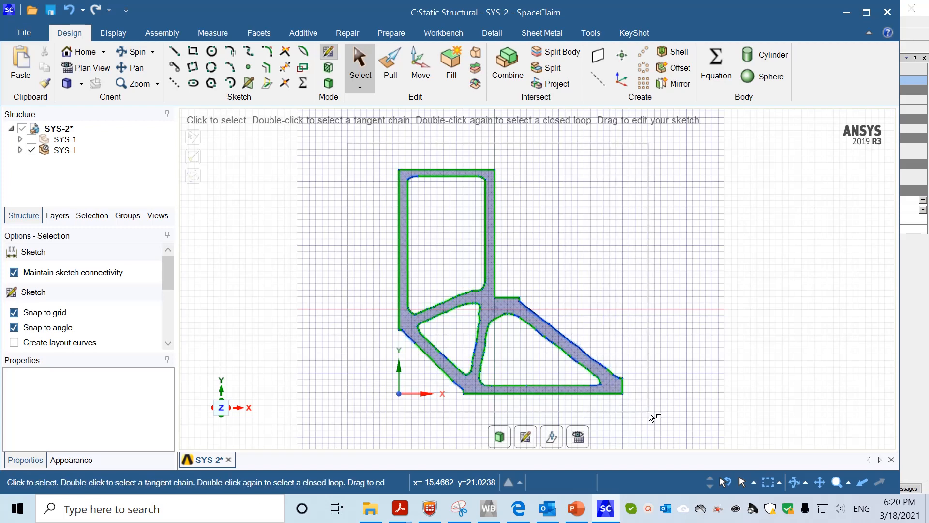
drag(649, 414, 649, 413)
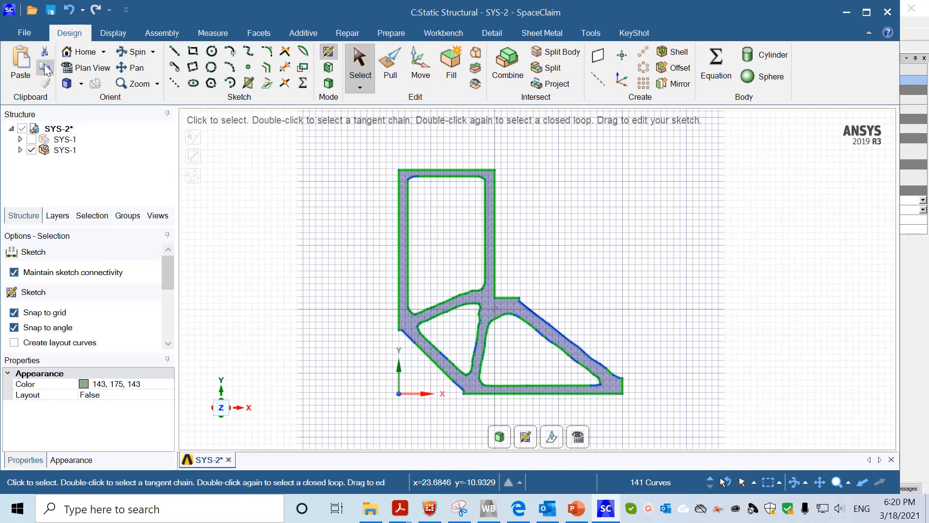
Paste the outline as a new Curves sketch, hide the SYS-1 solid body, and select a curve
click(22, 60)
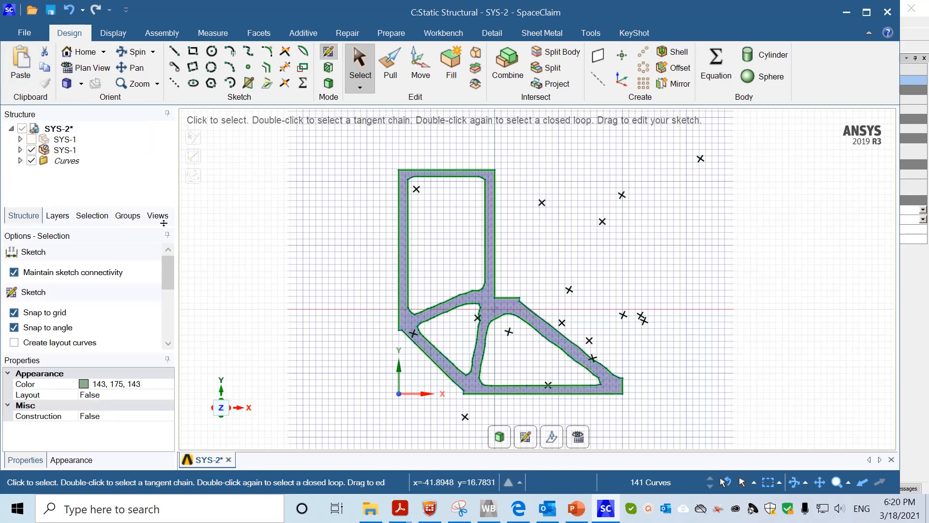
click(31, 150)
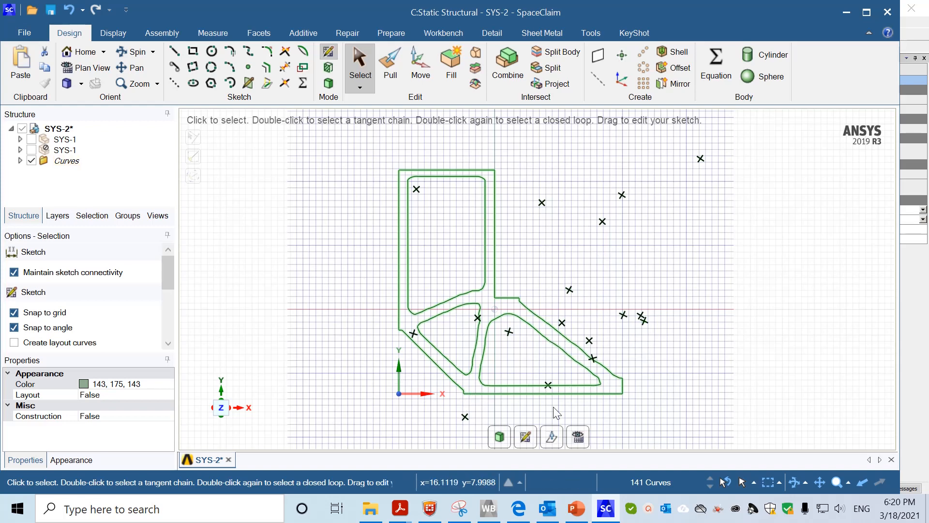
click(428, 170)
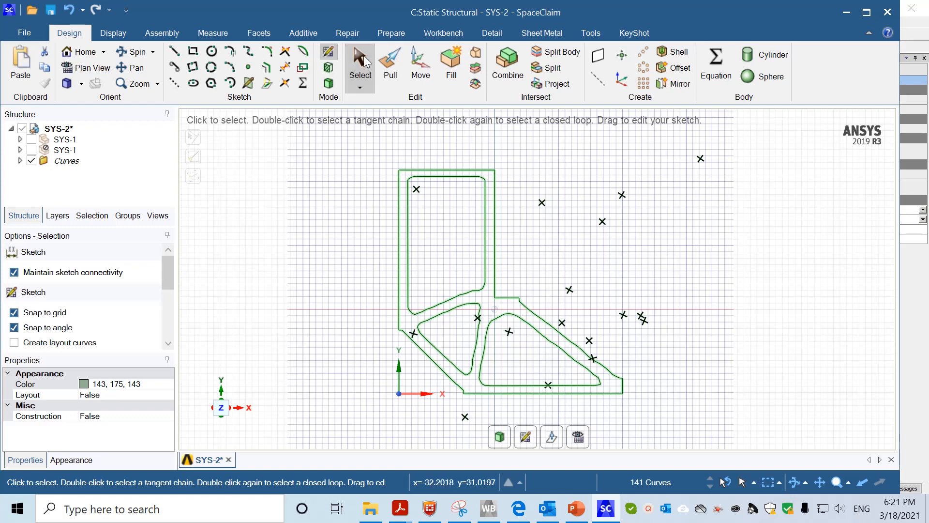
click(354, 34)
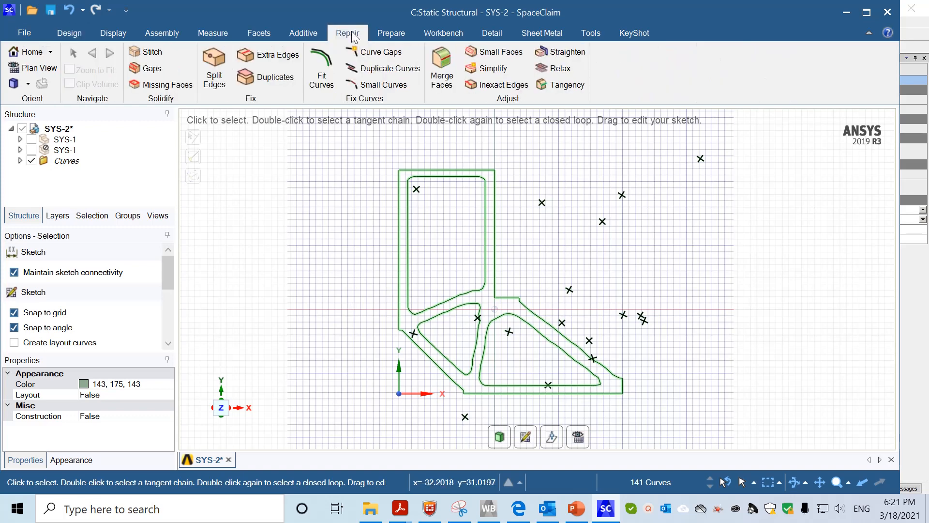
Refit all pasted curves as lines and arcs within 0.16 mm, then inspect several curves
click(323, 71)
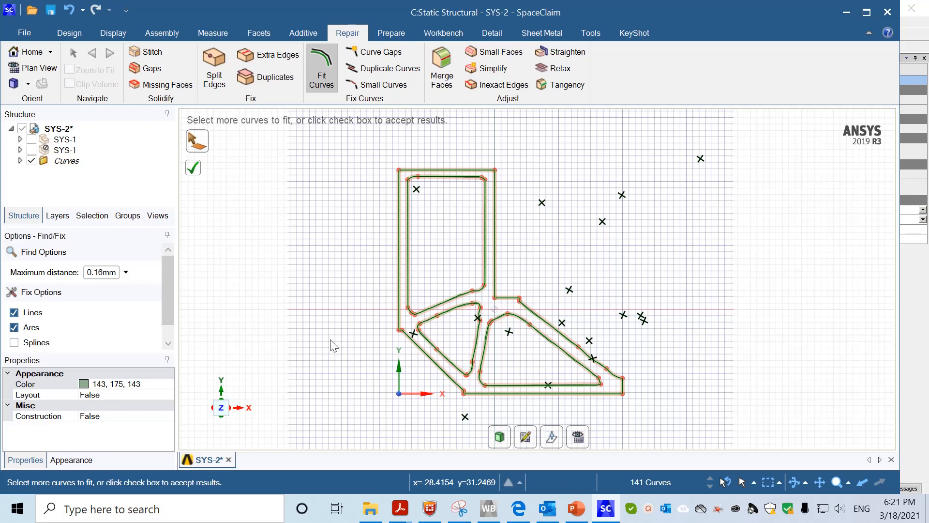
click(196, 170)
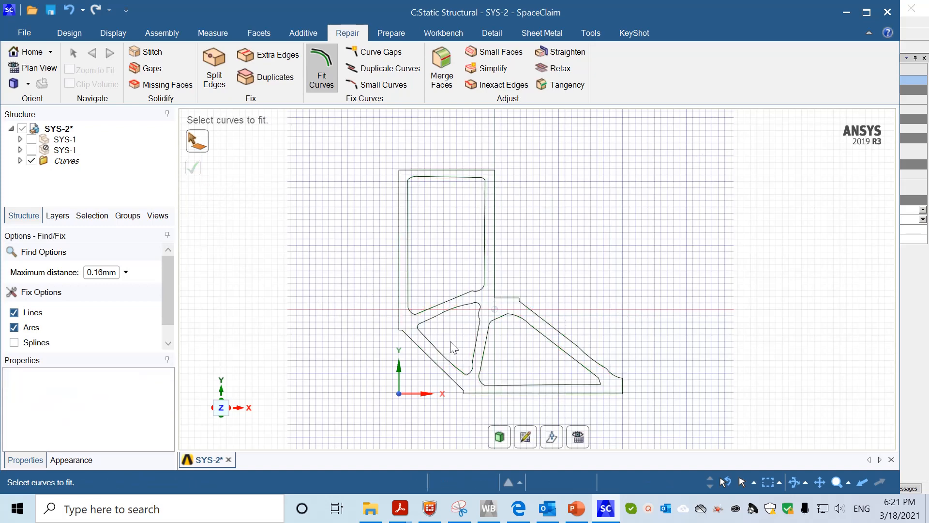
click(431, 321)
click(479, 346)
ctrl+click(591, 357)
Trim the wavy lower-right diagonal edge and redraw it as one straight line
click(70, 32)
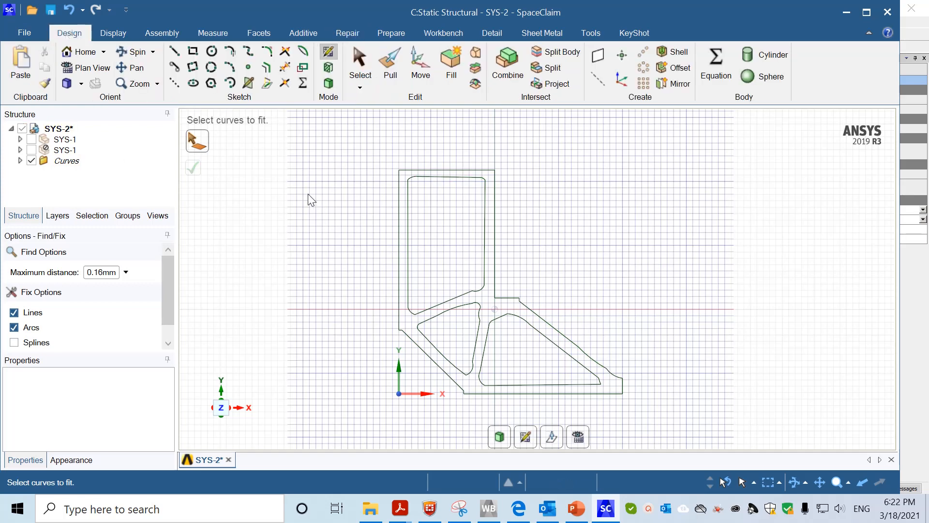
click(285, 68)
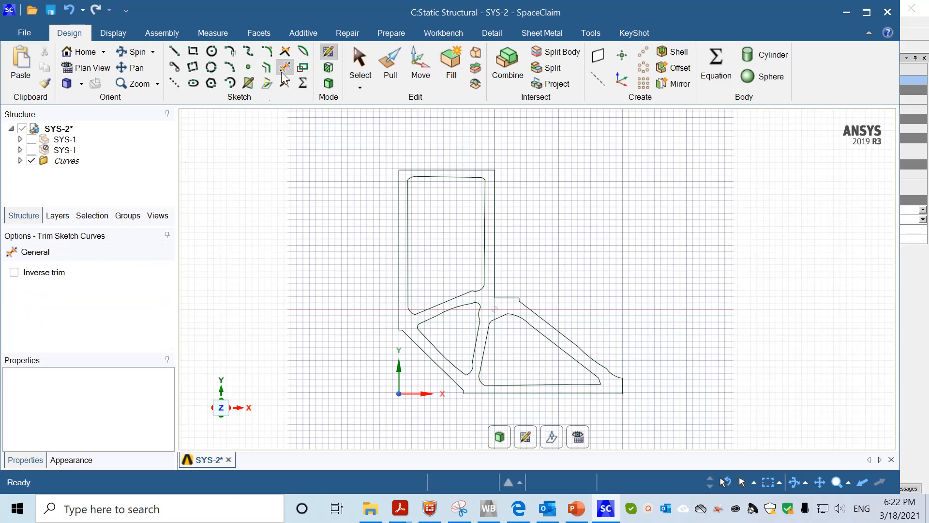
click(548, 331)
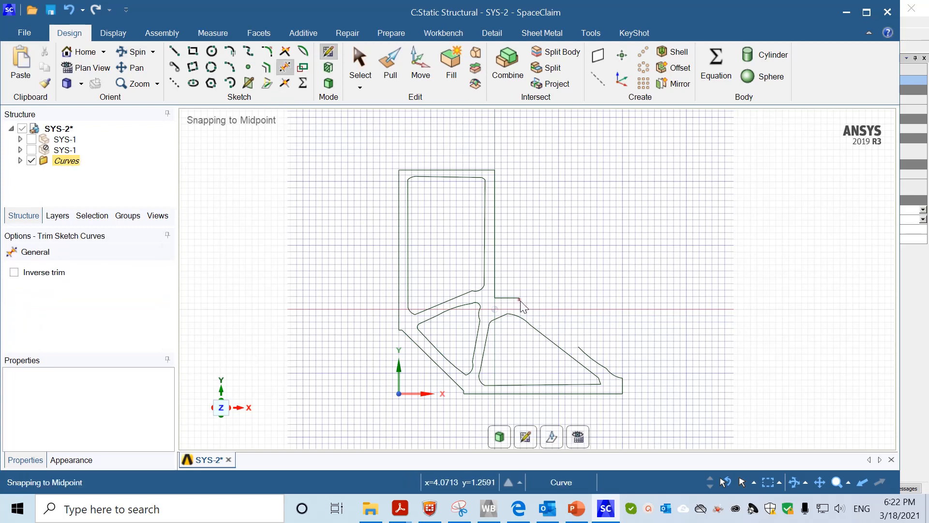
click(595, 361)
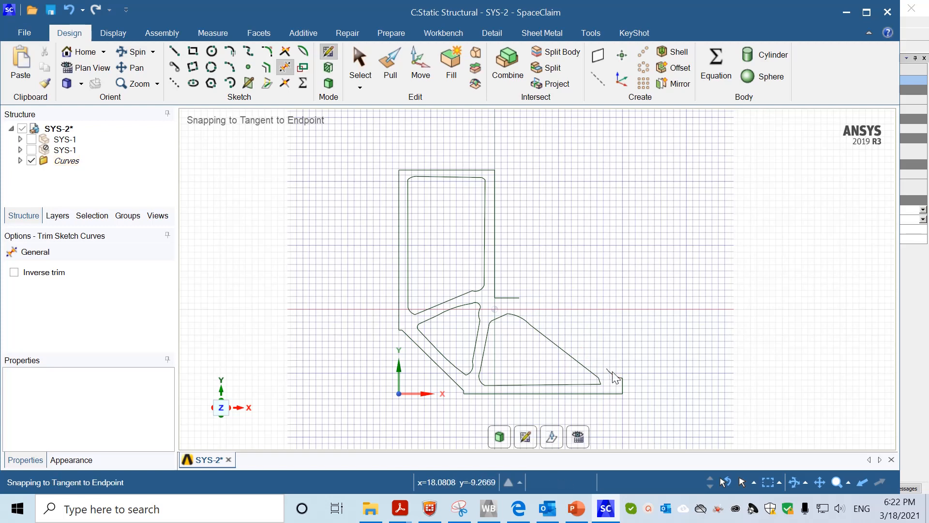
click(613, 380)
click(173, 51)
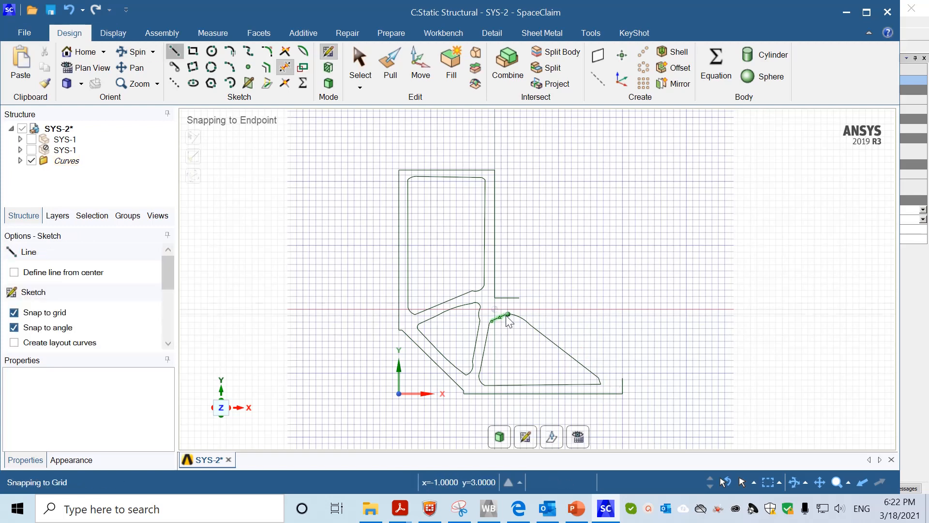
click(520, 298)
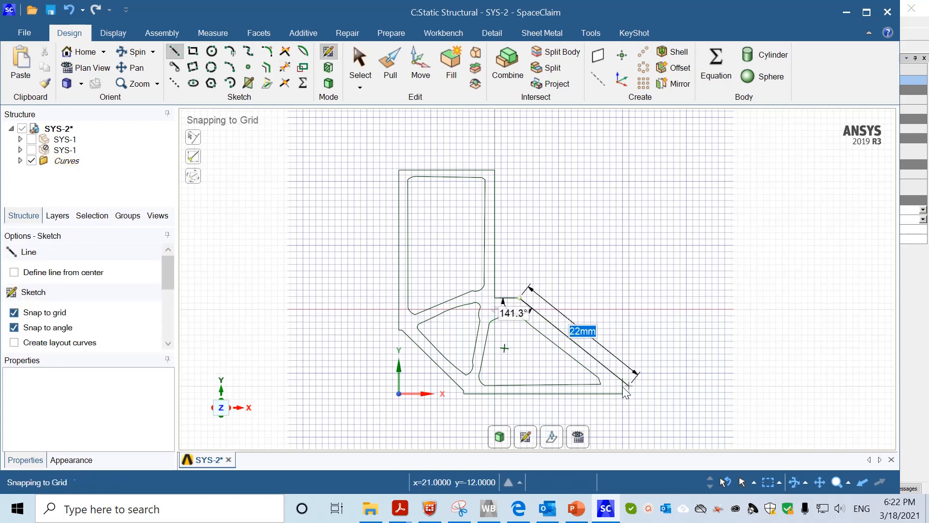
click(623, 378)
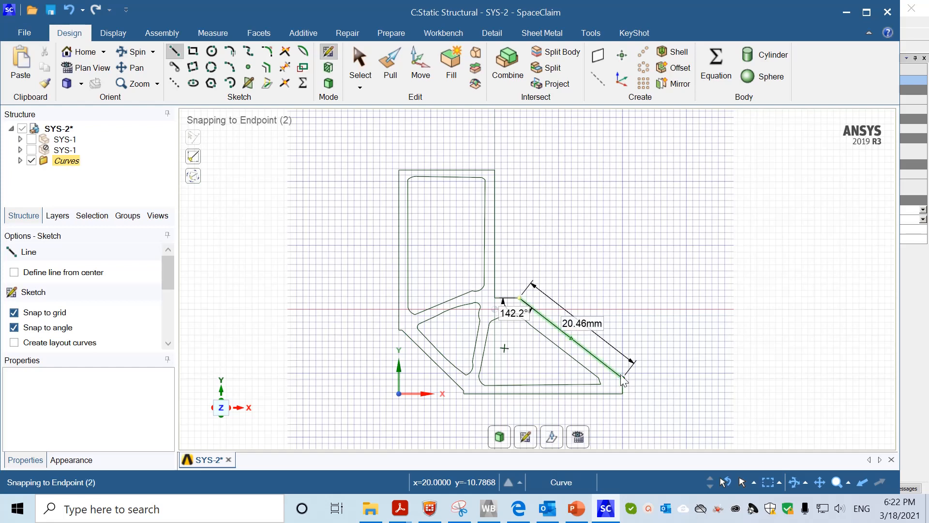
Trim the wavy lower-left diagonal and redraw it as a straight 14.23 mm chamfer line
click(284, 67)
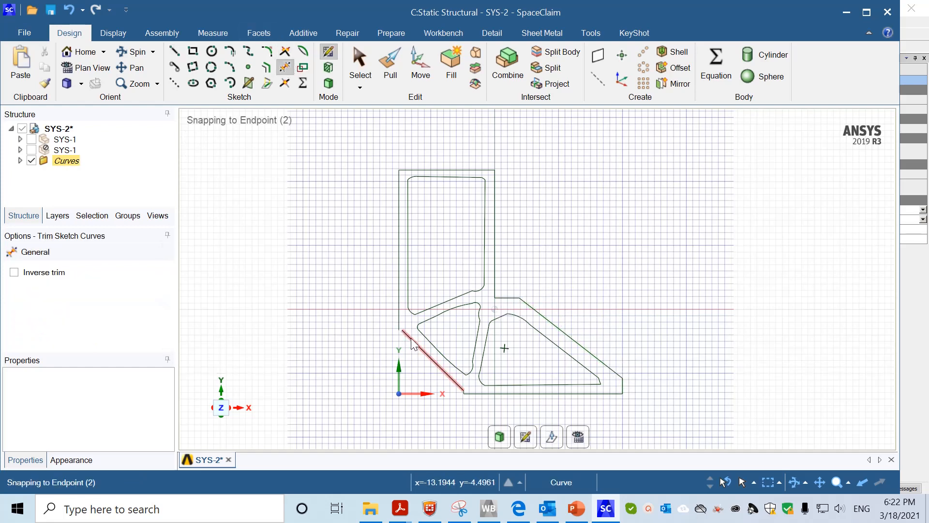
click(450, 379)
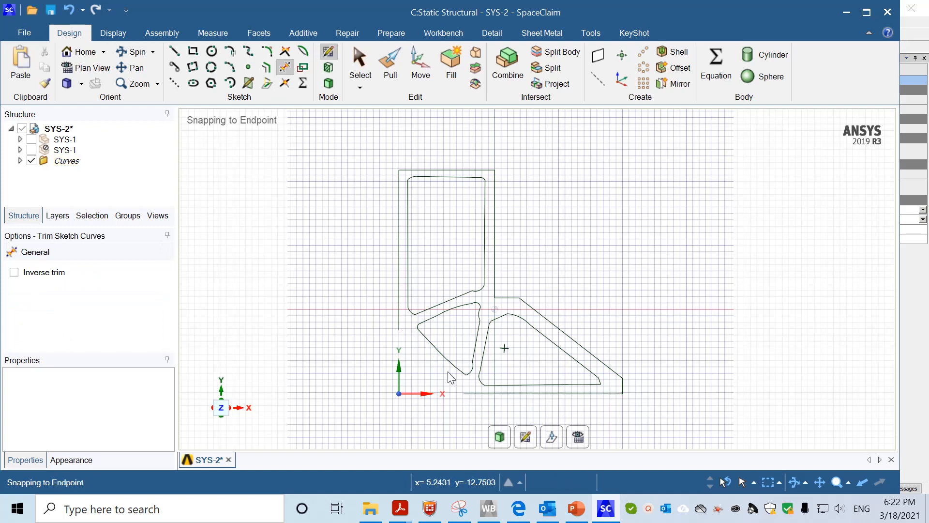
click(175, 51)
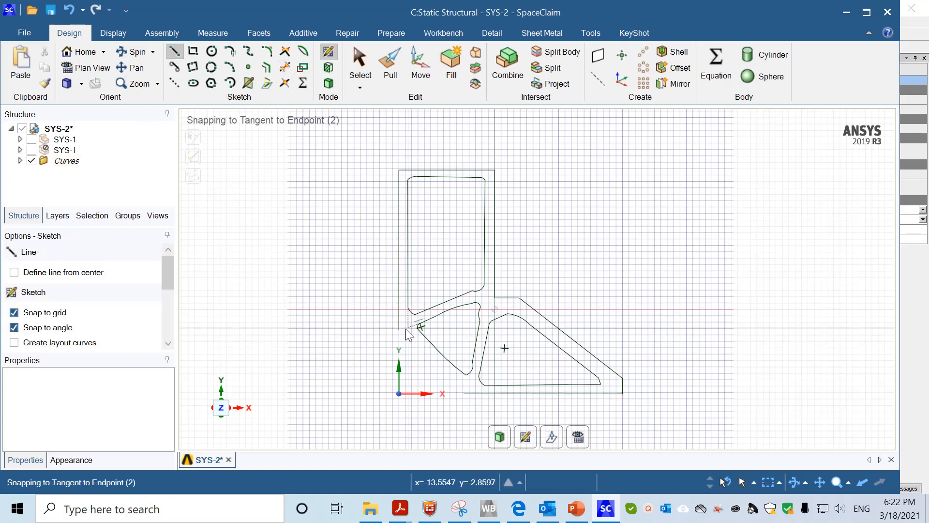
click(400, 329)
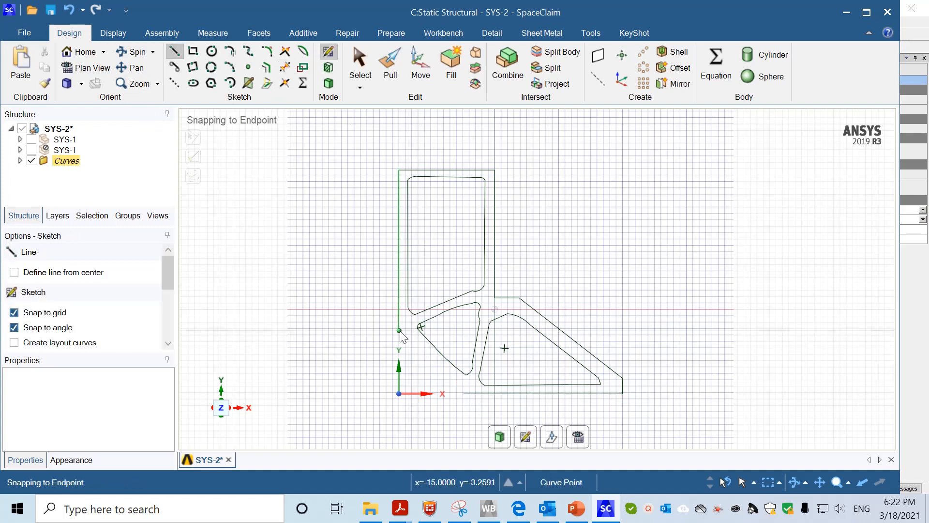
click(464, 393)
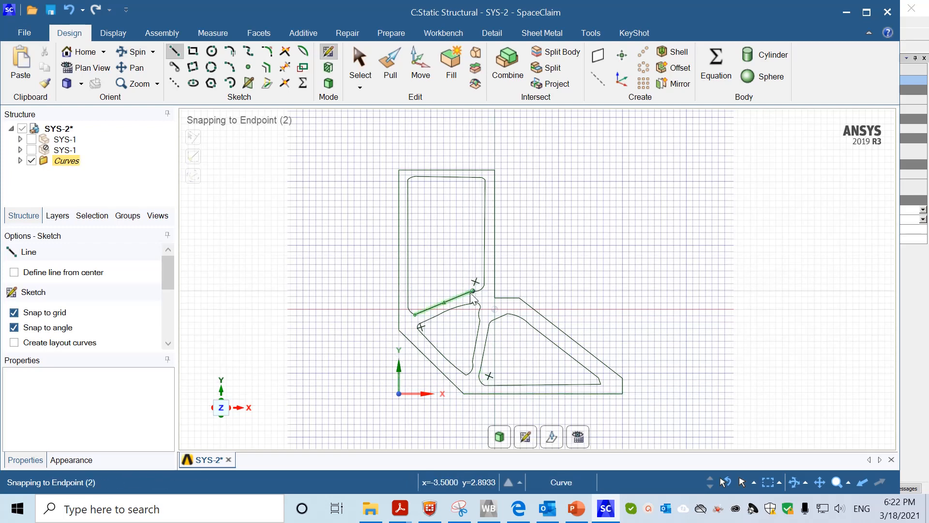
Replace the triangular hole's curved right side and corner arc with two straight lines
click(284, 66)
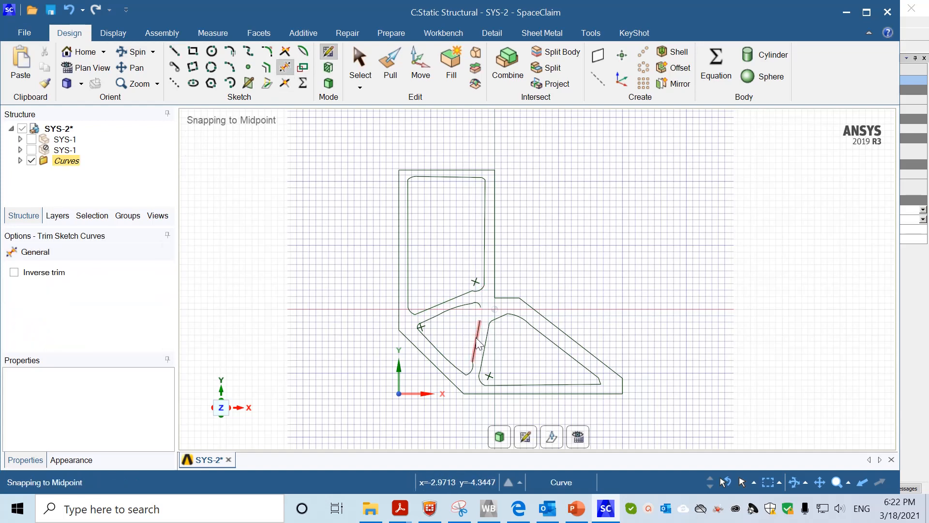
click(477, 339)
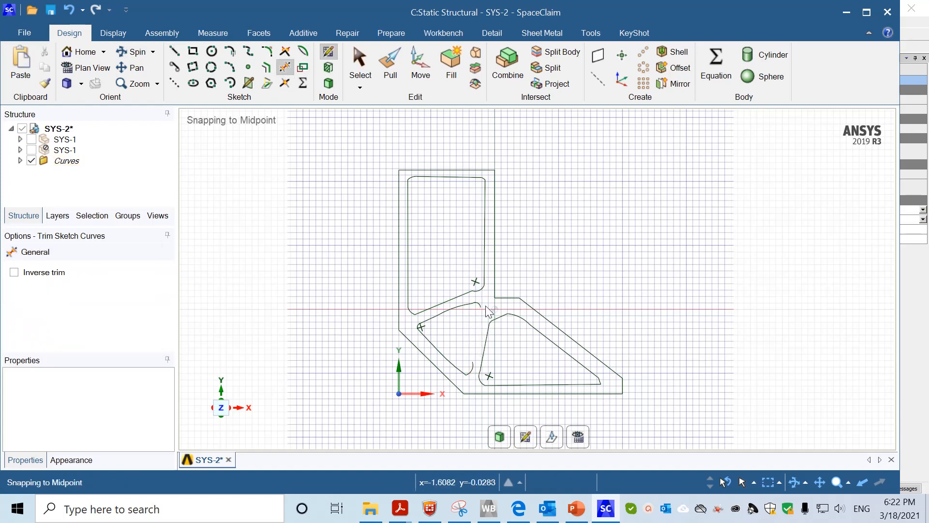
click(467, 305)
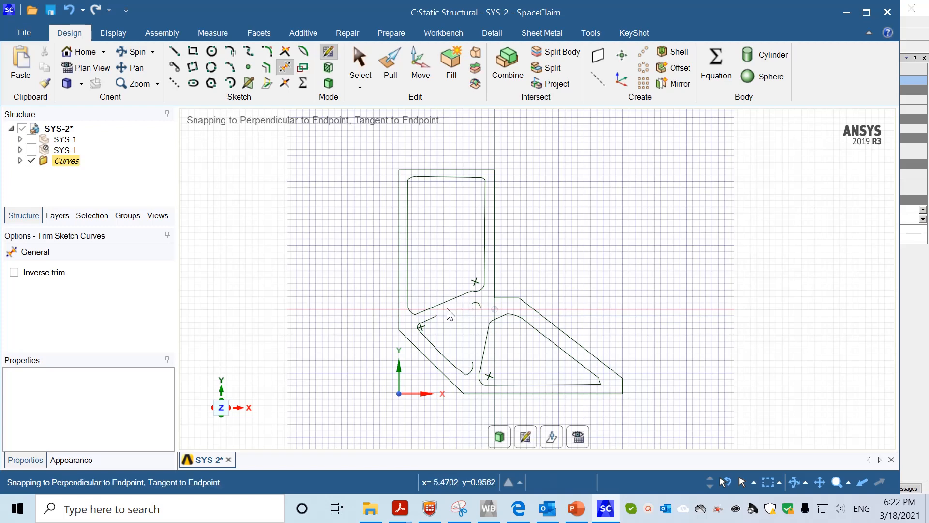
click(173, 50)
click(420, 327)
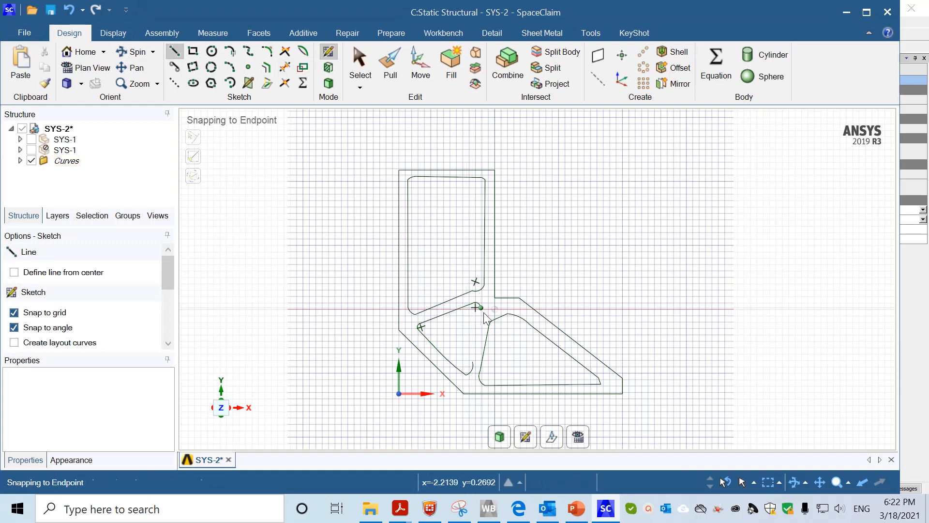
click(479, 307)
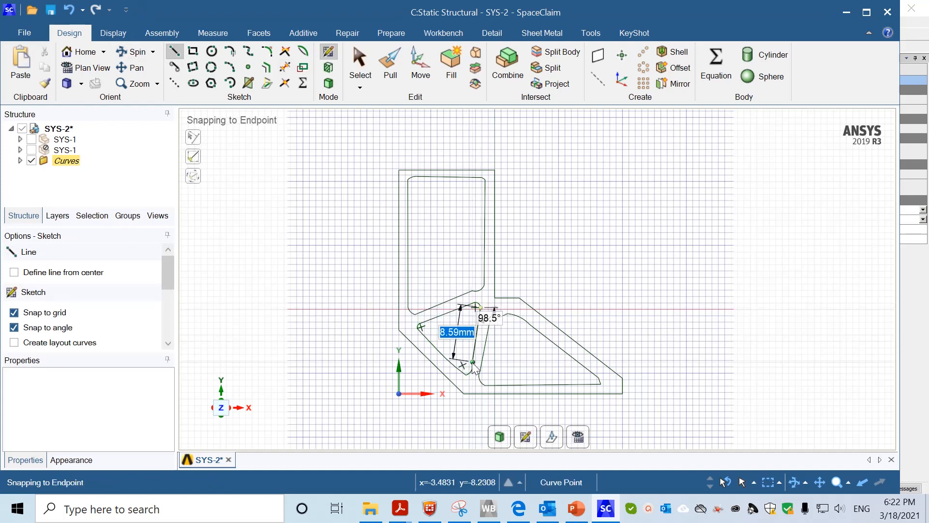
click(473, 367)
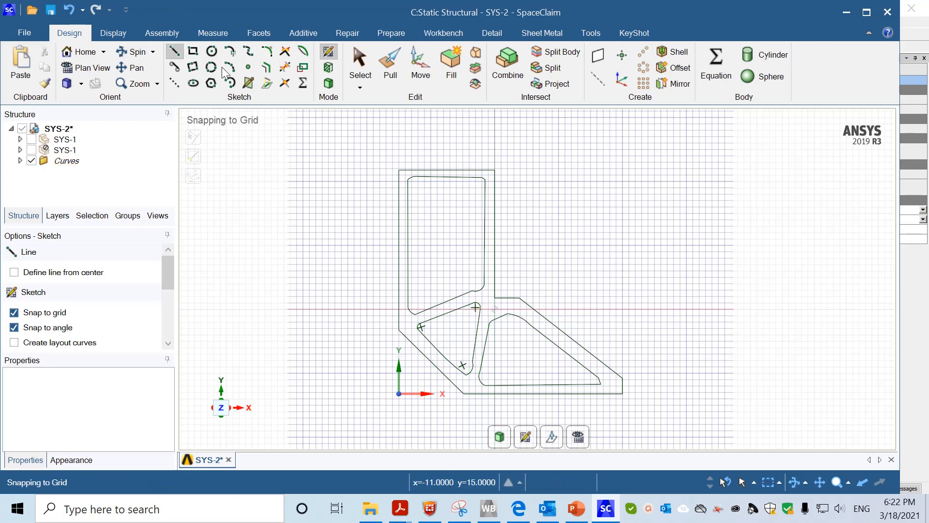
click(285, 67)
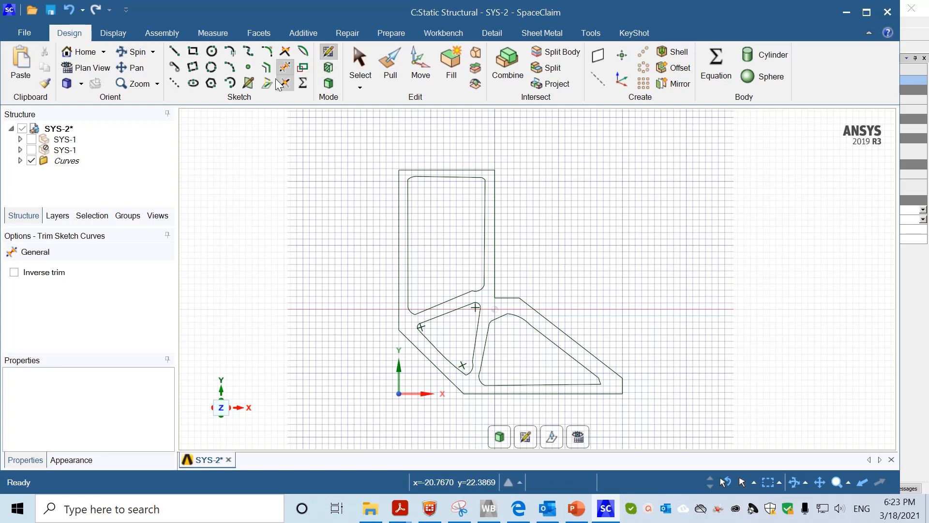
Trim away the rounded top-left corner arc of the upper opening
click(412, 178)
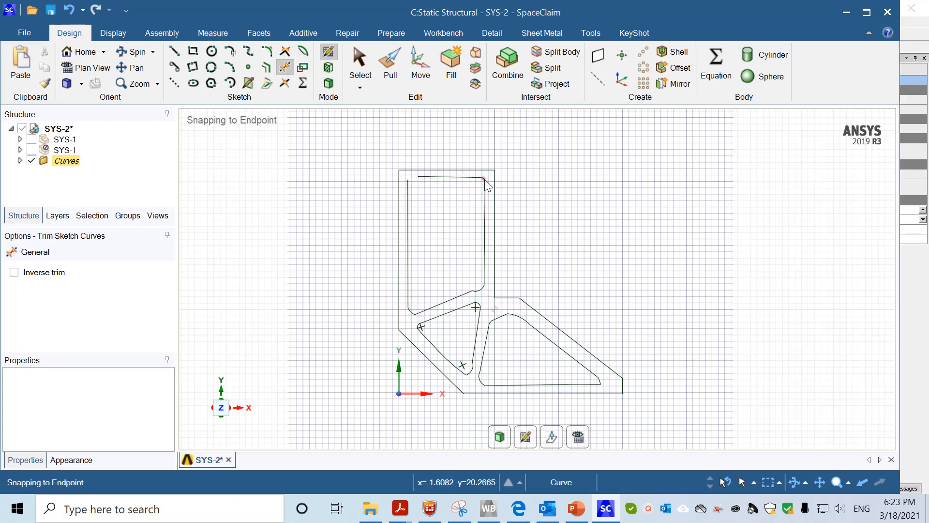
Trim away the remaining corner arcs and short corner pieces of all three inner openings
click(484, 179)
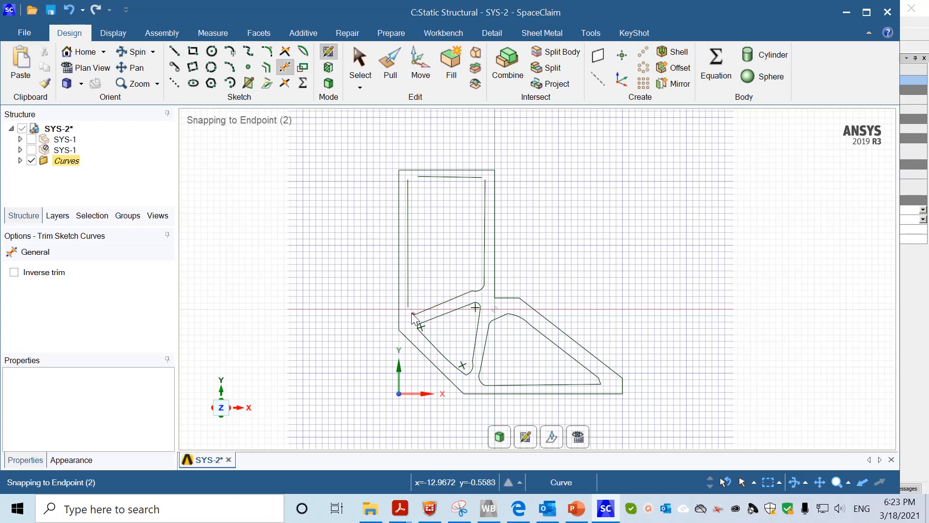
click(415, 317)
click(479, 293)
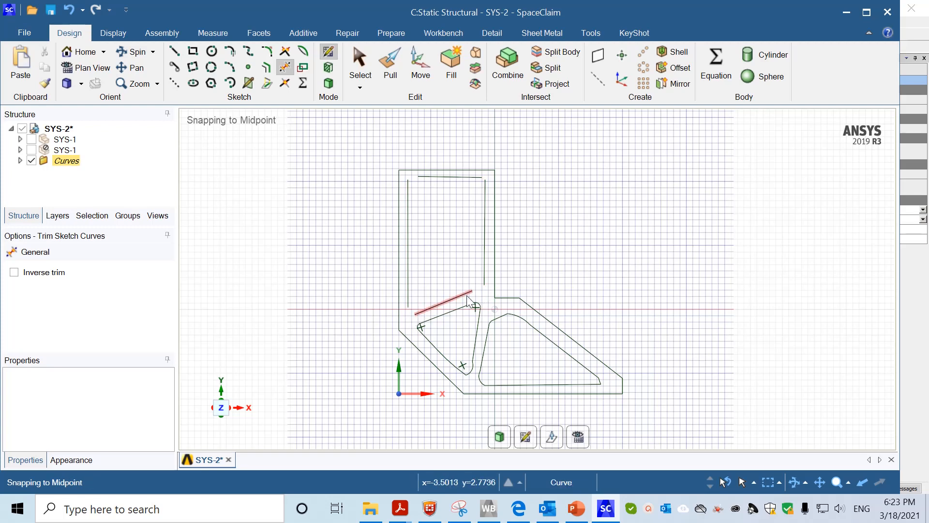
click(419, 326)
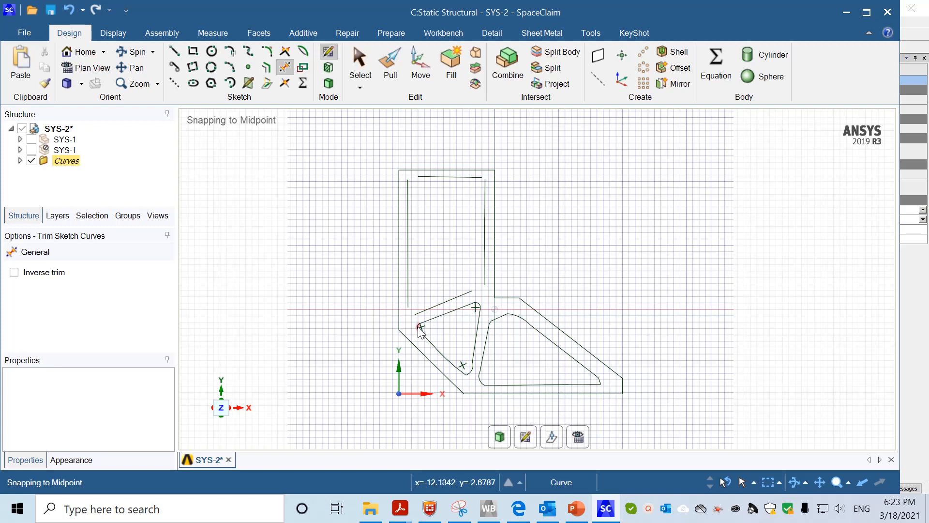
click(478, 307)
click(472, 370)
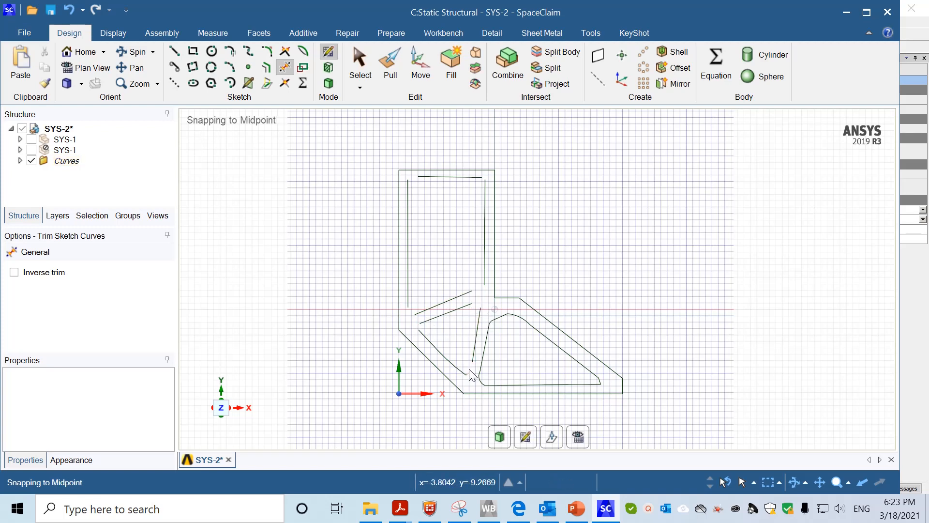
click(516, 319)
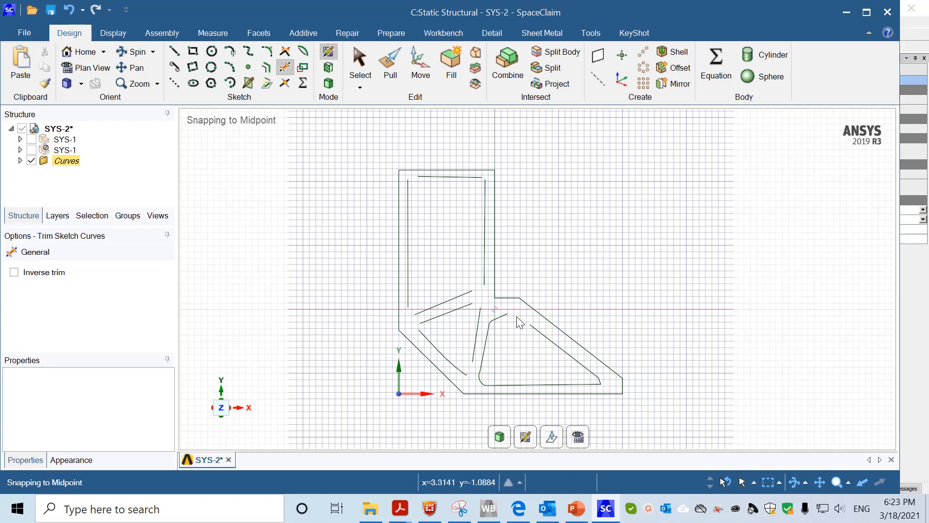
click(490, 321)
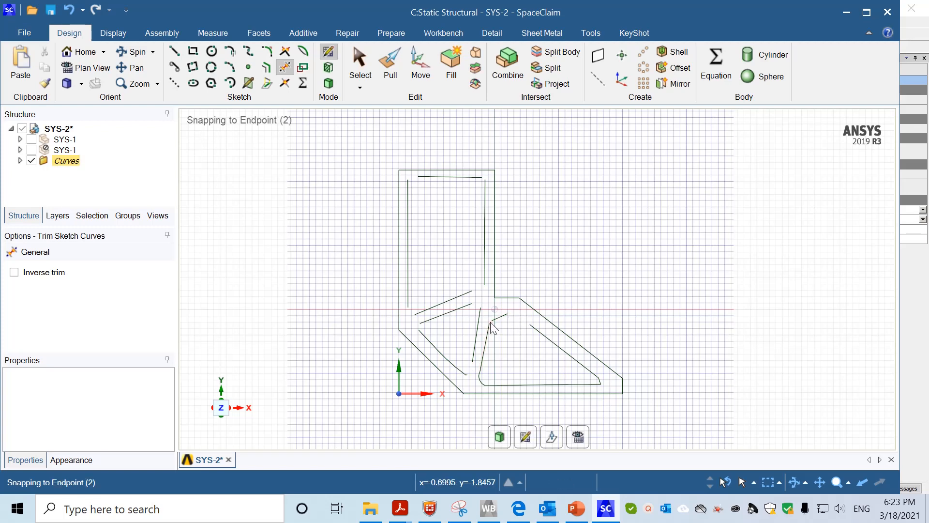
click(490, 379)
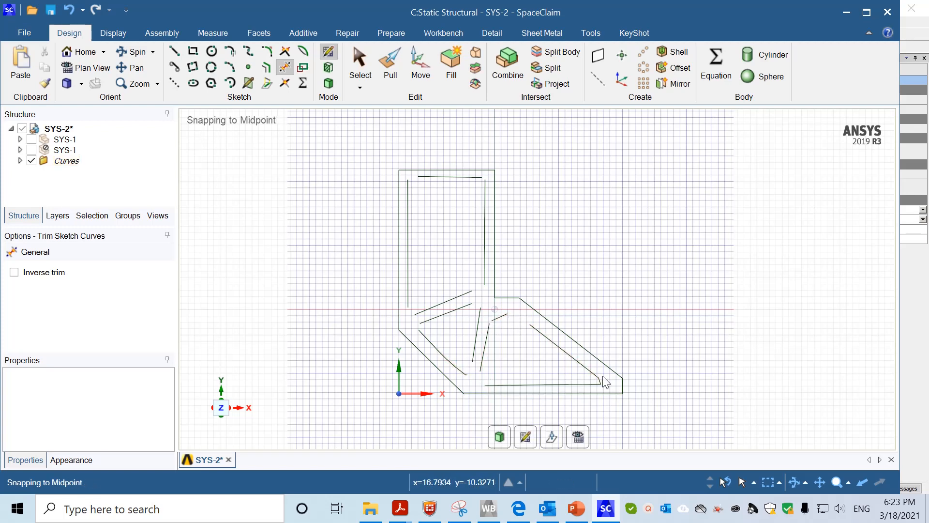
click(601, 380)
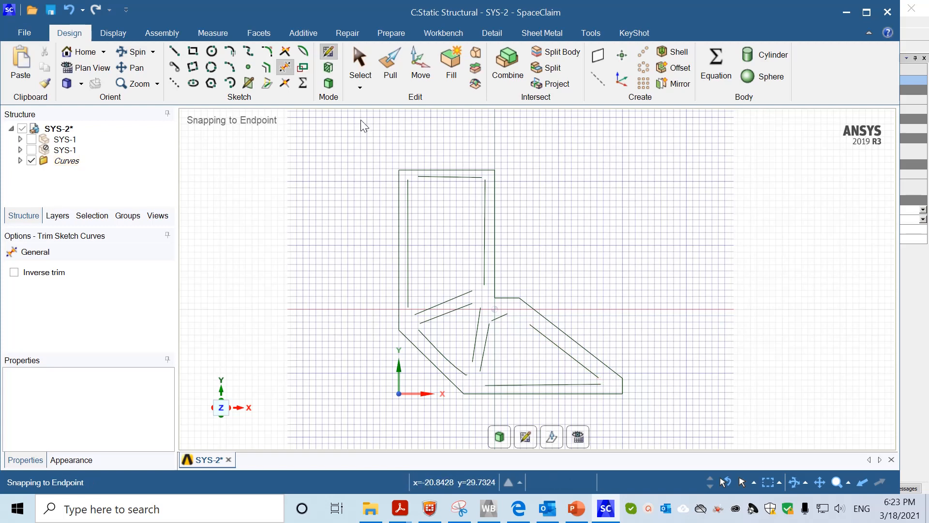
click(267, 50)
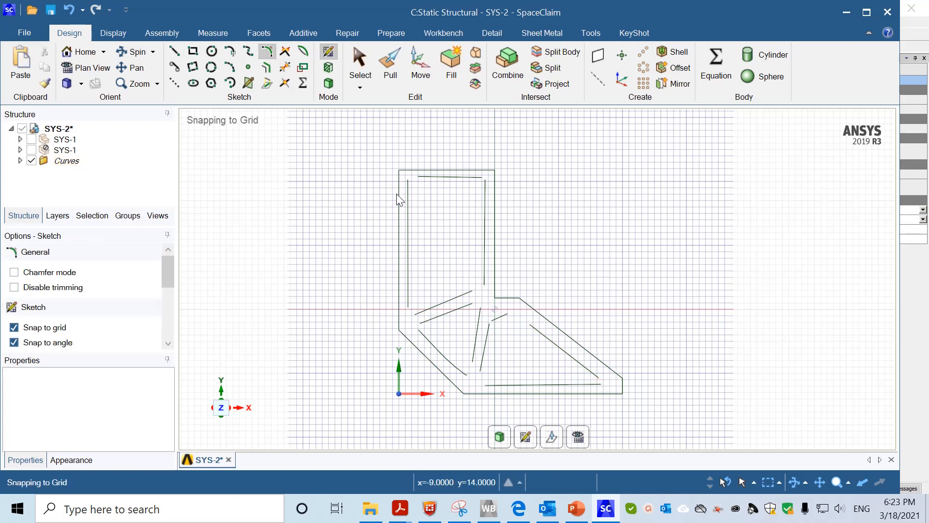
Round the upper opening's top-left and top-right corners with 2 mm fillets
click(408, 187)
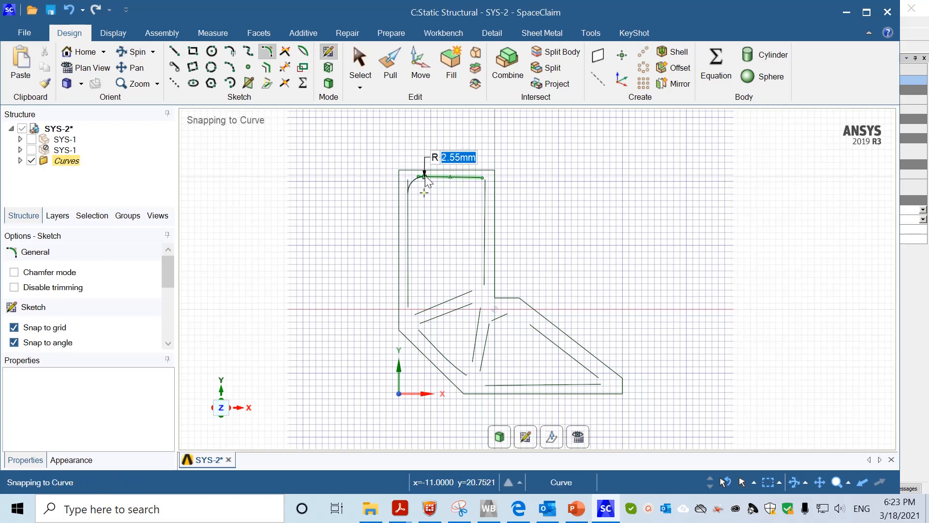
text(2)
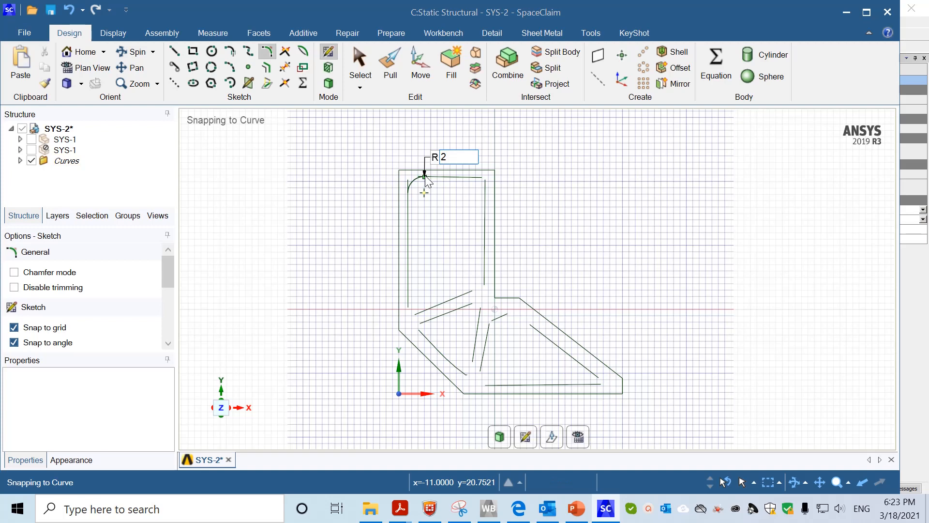
key(Return)
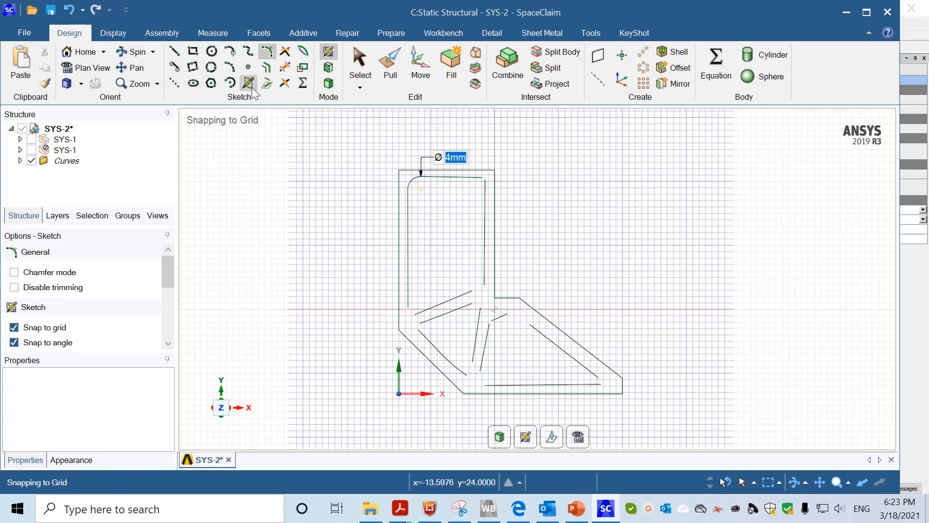
click(487, 192)
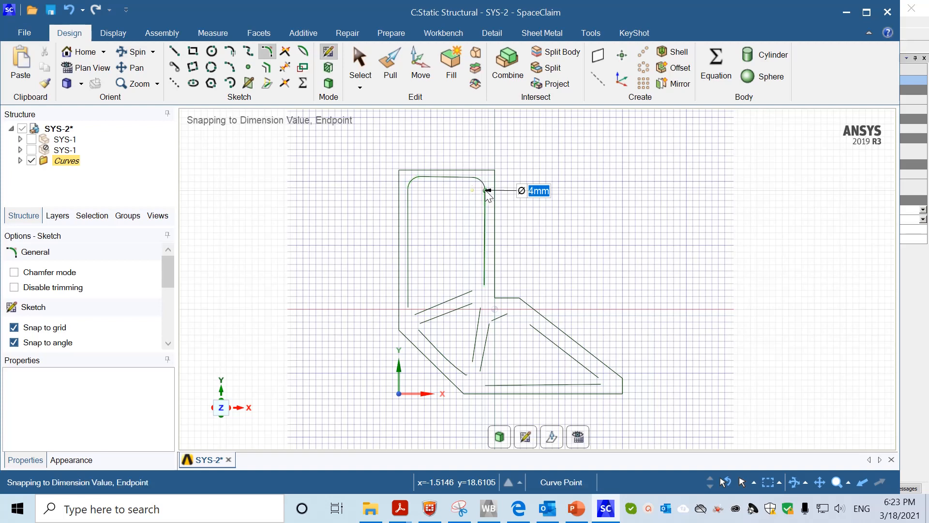
click(408, 294)
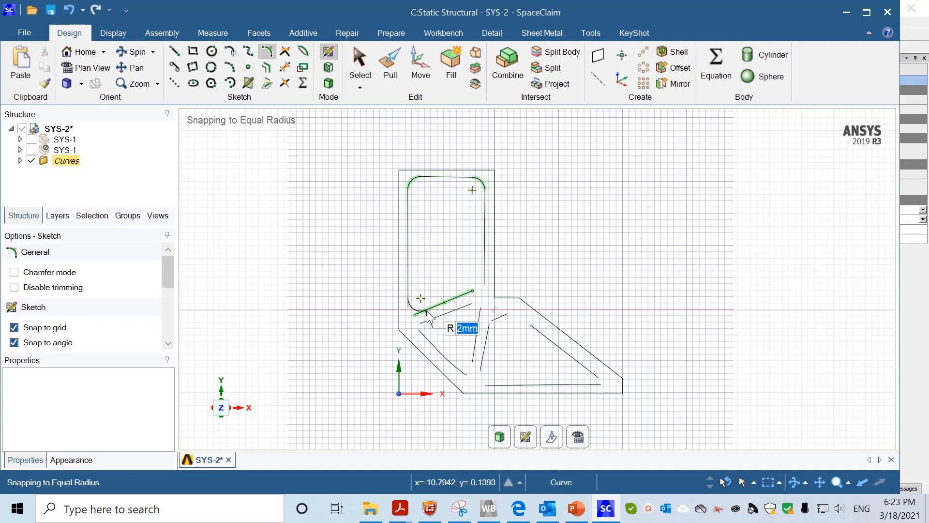
Fillet the upper cutout's bottom corners and the triangular cutout's lower-left and upper corners
click(466, 295)
click(486, 278)
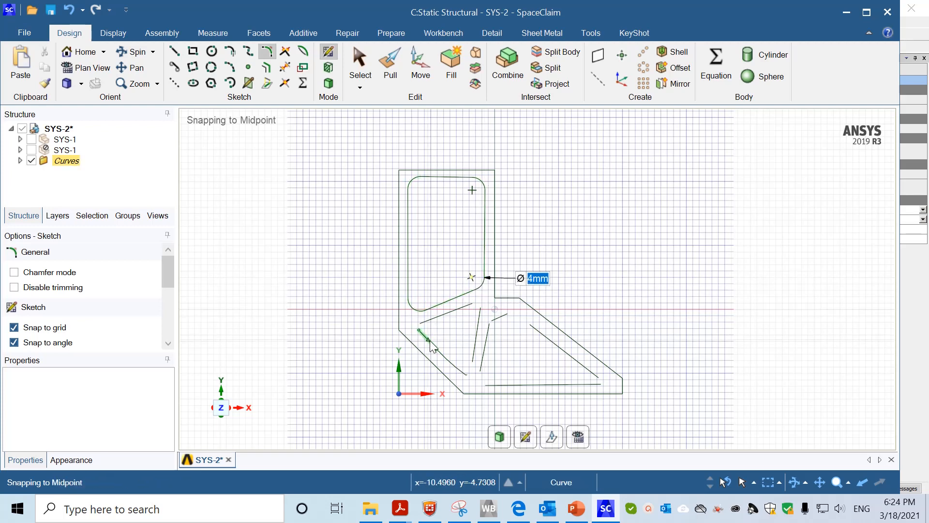
click(429, 339)
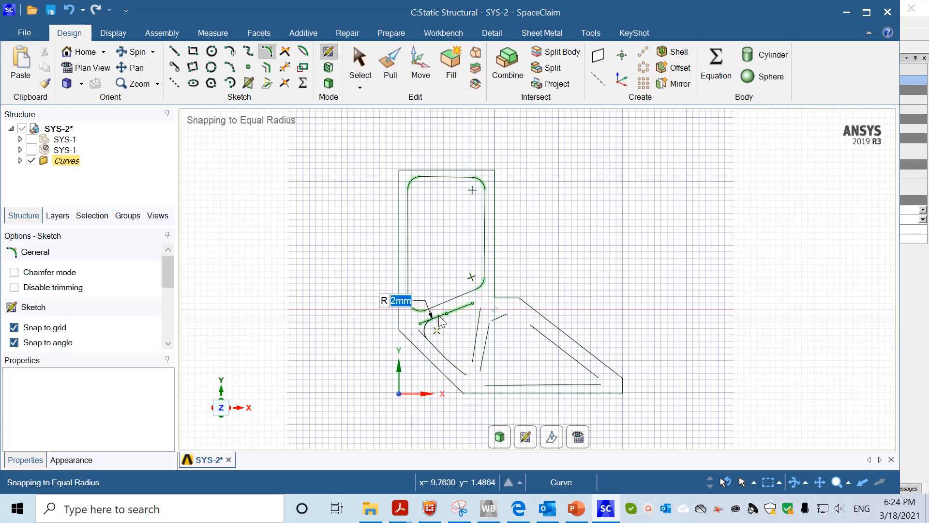
click(466, 308)
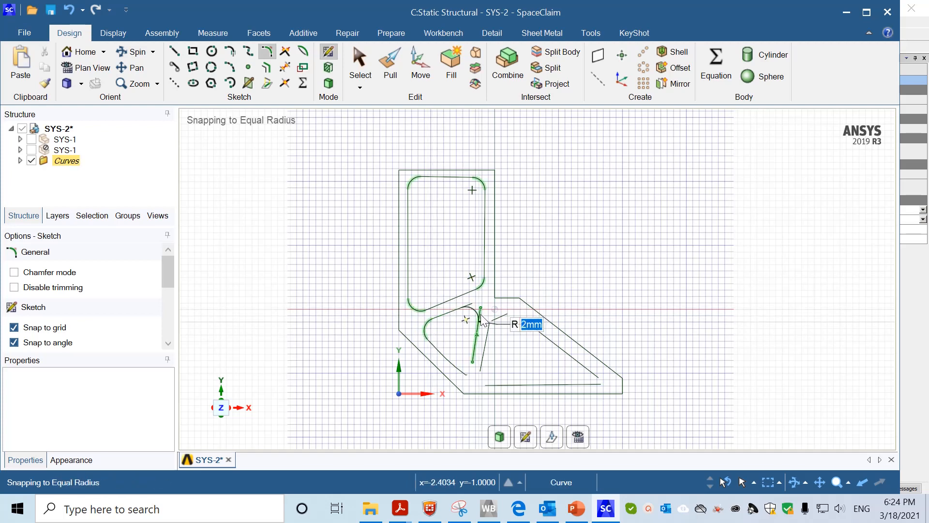
click(481, 321)
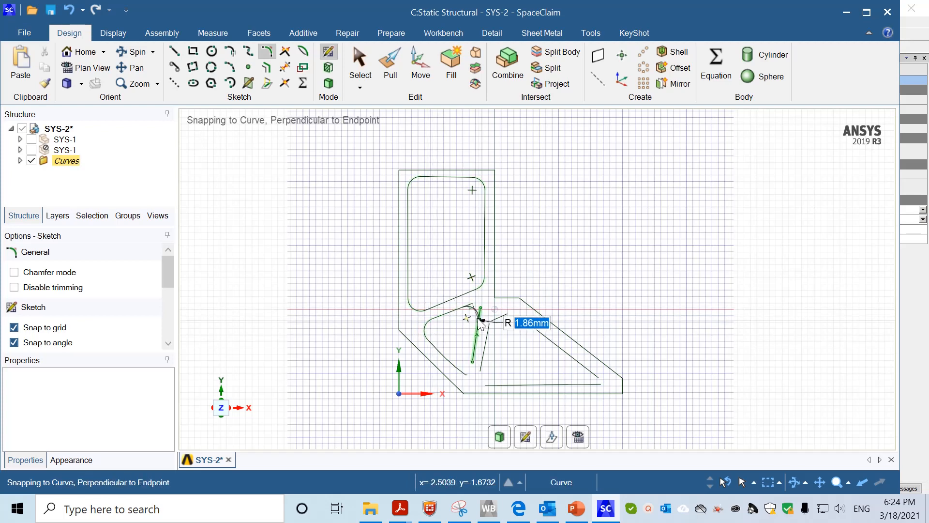
click(482, 324)
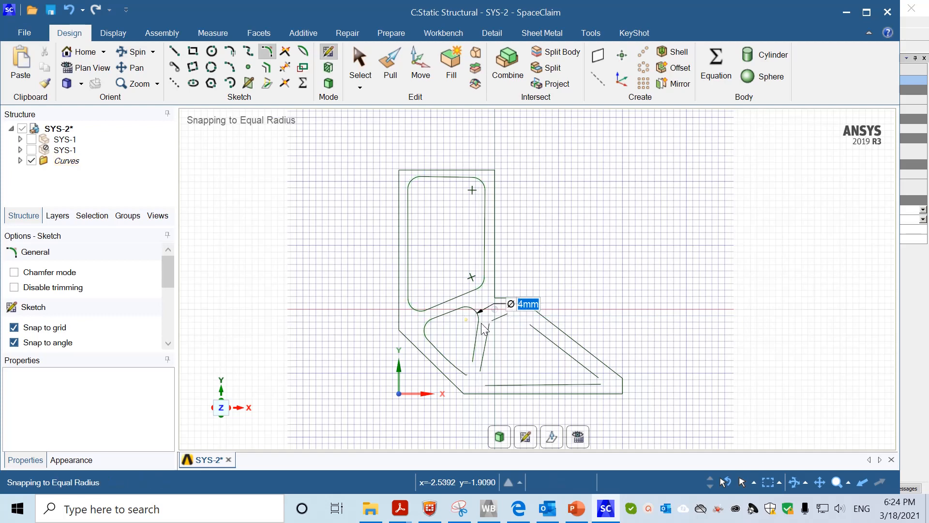
Round the triangular cutout's lower corners and the large cutout's lower-right corner at 2 mm
click(450, 362)
click(476, 359)
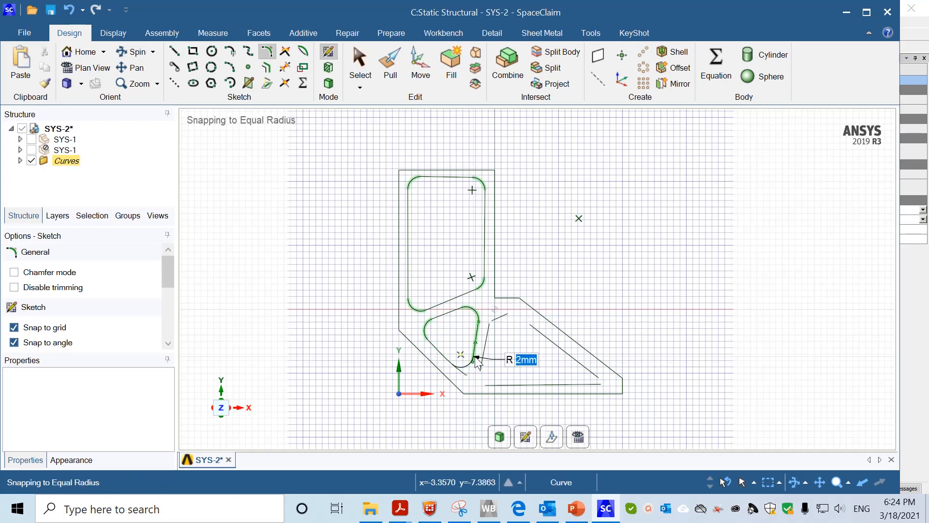
click(476, 360)
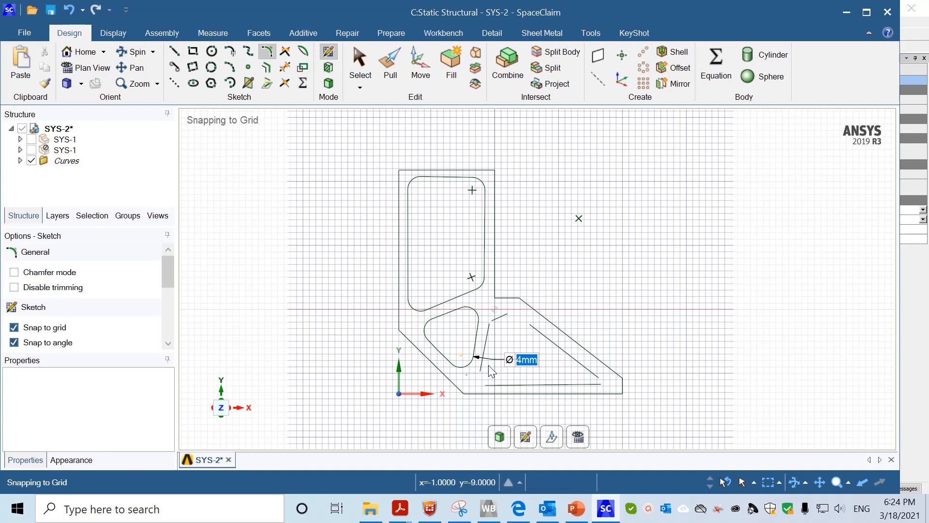
click(481, 361)
click(492, 384)
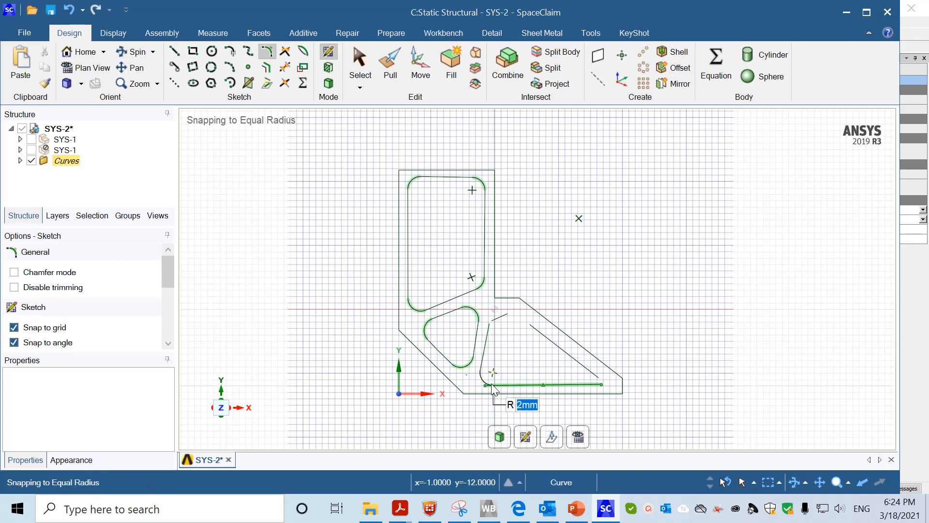
click(501, 376)
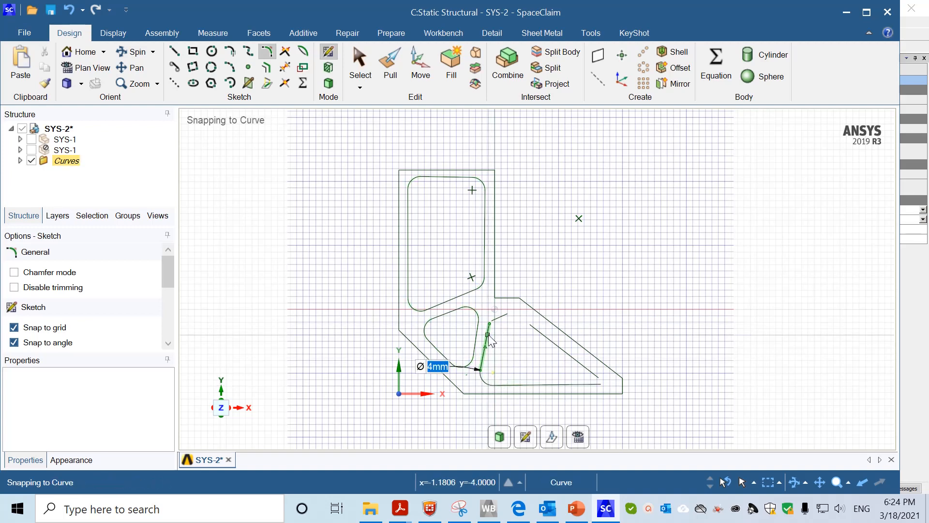
click(500, 318)
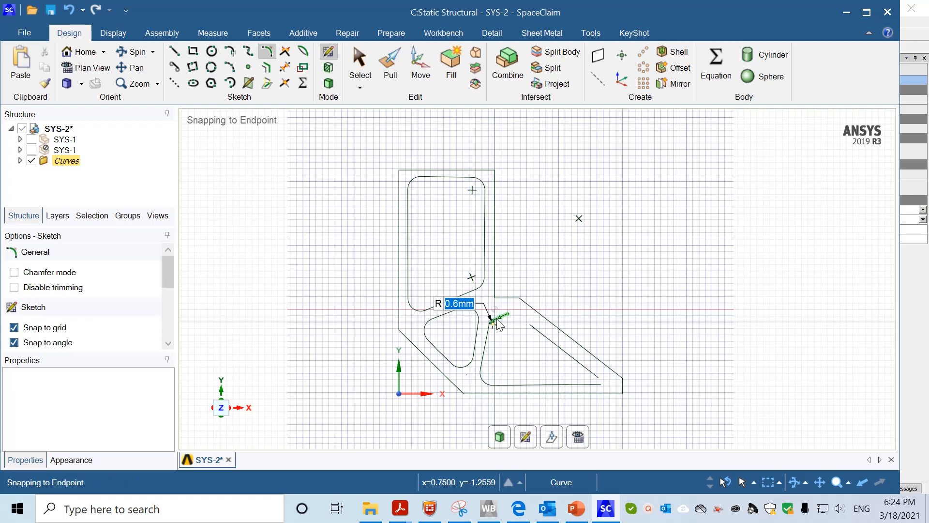
text(2)
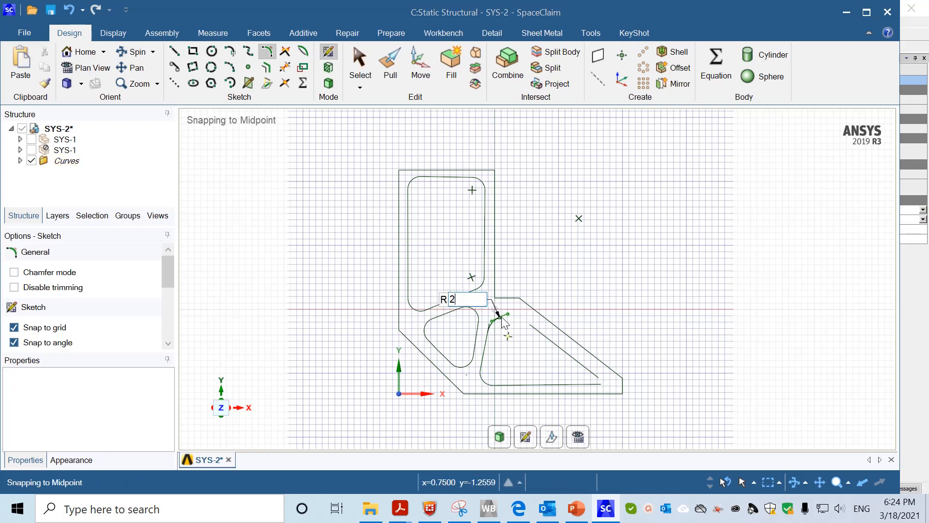
key(Return)
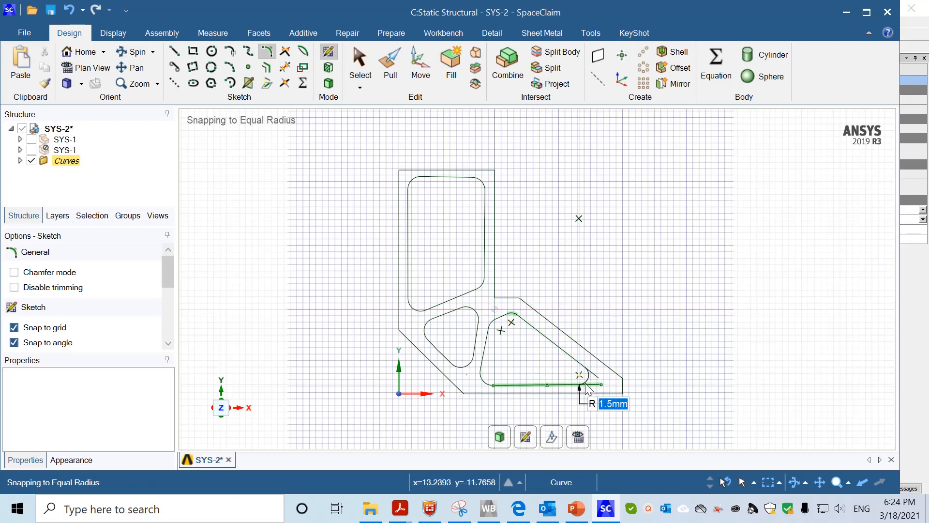
click(578, 387)
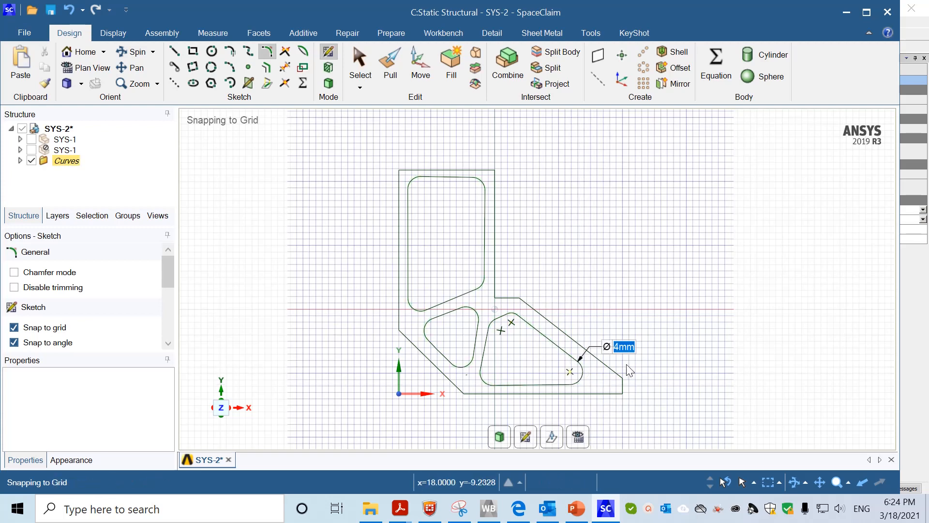
click(732, 310)
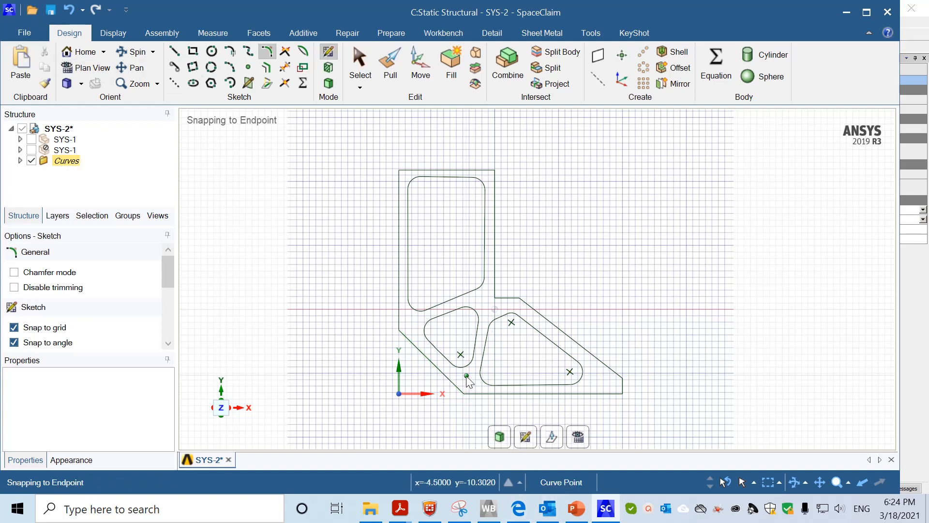
Trim the small lower-left cutout's old arcs and draw a straight line closing the triangle
click(285, 66)
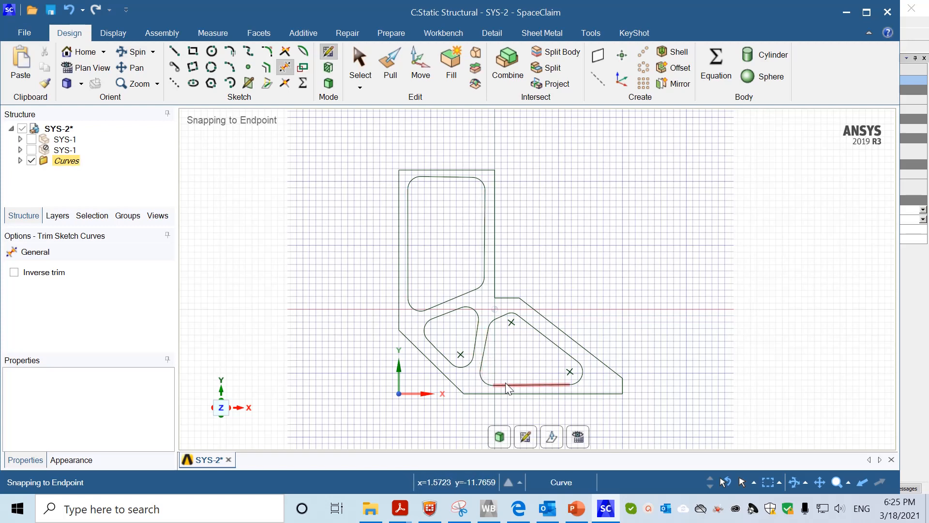
click(436, 351)
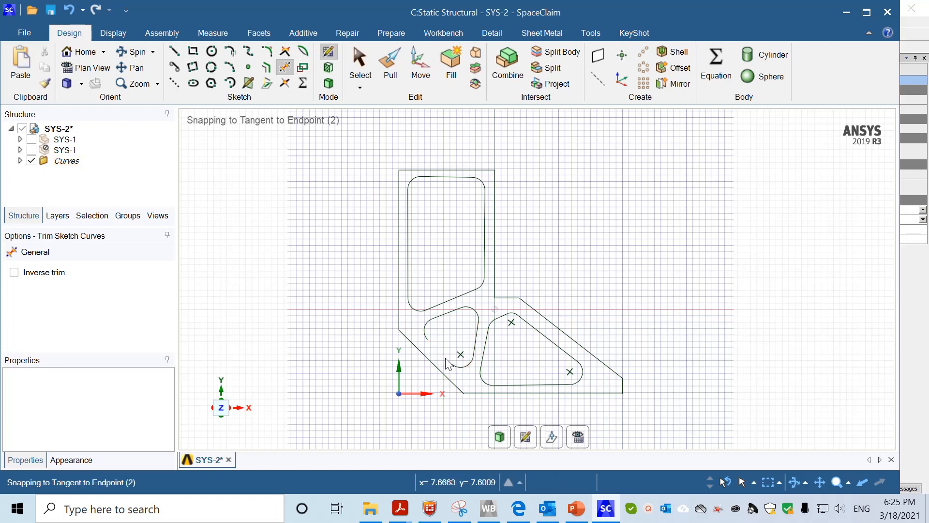
click(172, 48)
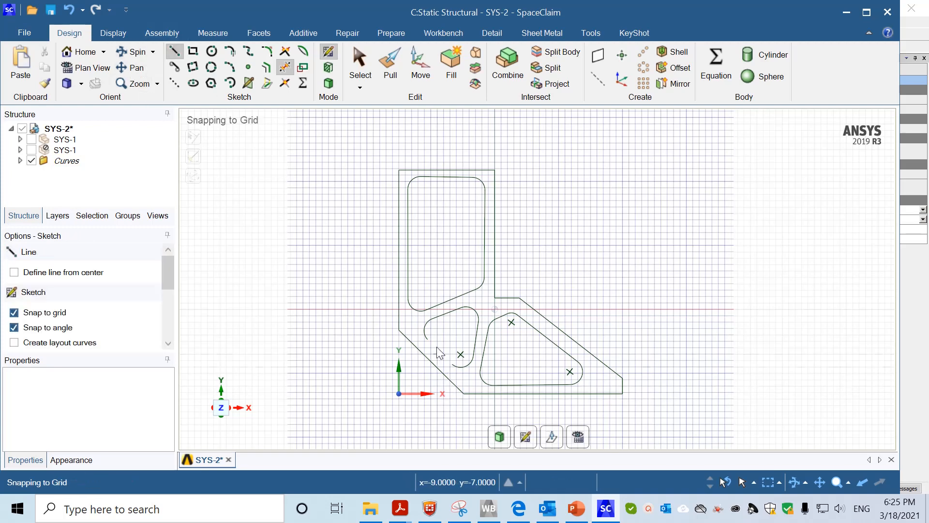
click(428, 340)
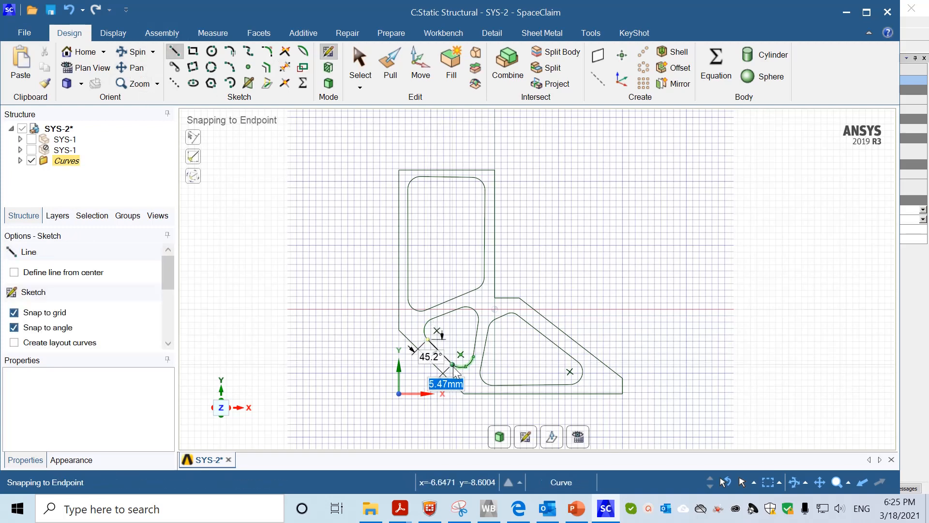
click(452, 365)
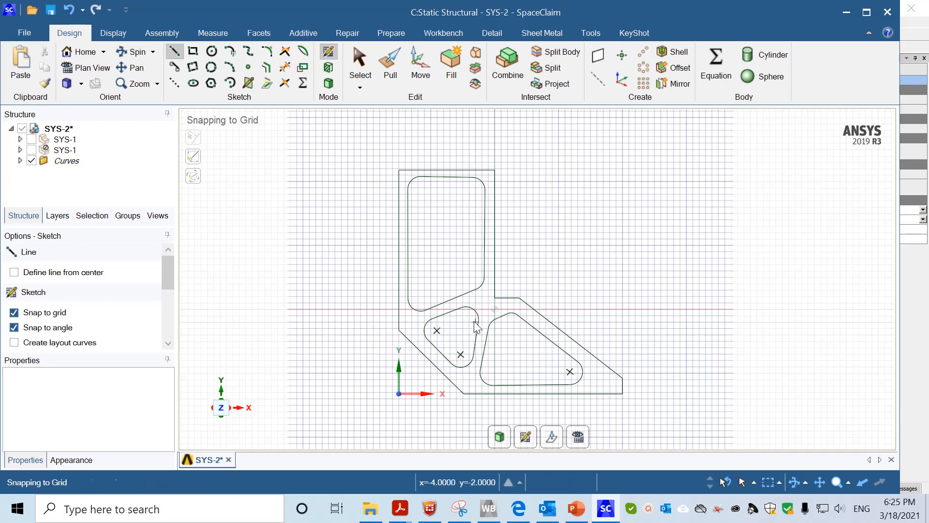
click(285, 67)
click(424, 334)
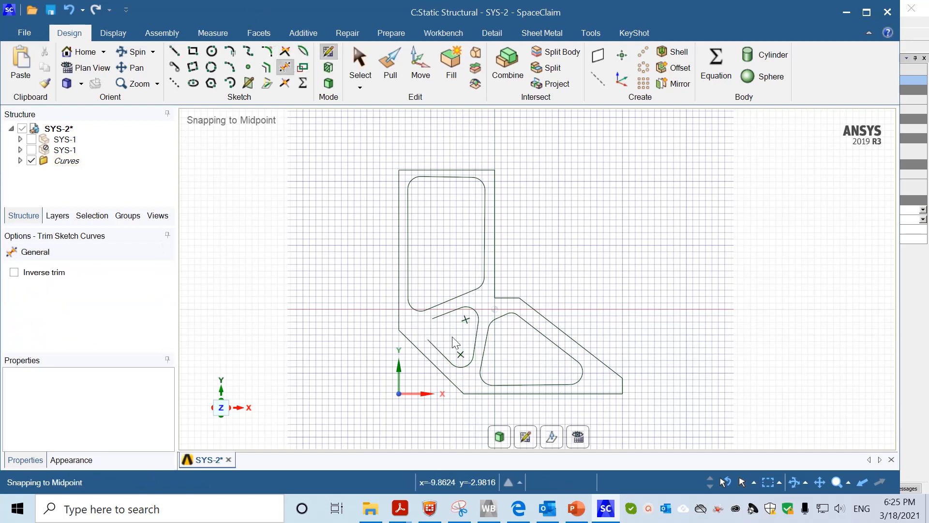
click(467, 366)
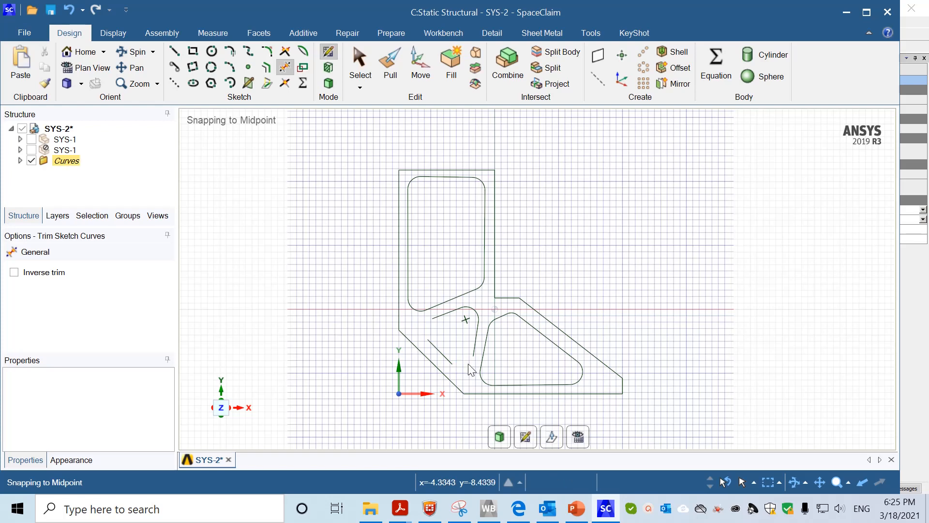
Round the small triangle's upper and lower corners with 2 mm fillets
click(267, 51)
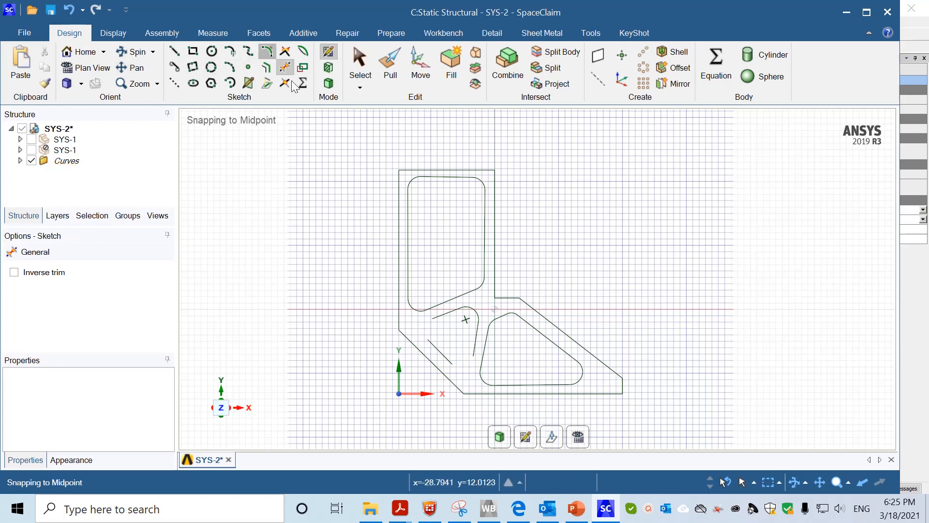
click(436, 345)
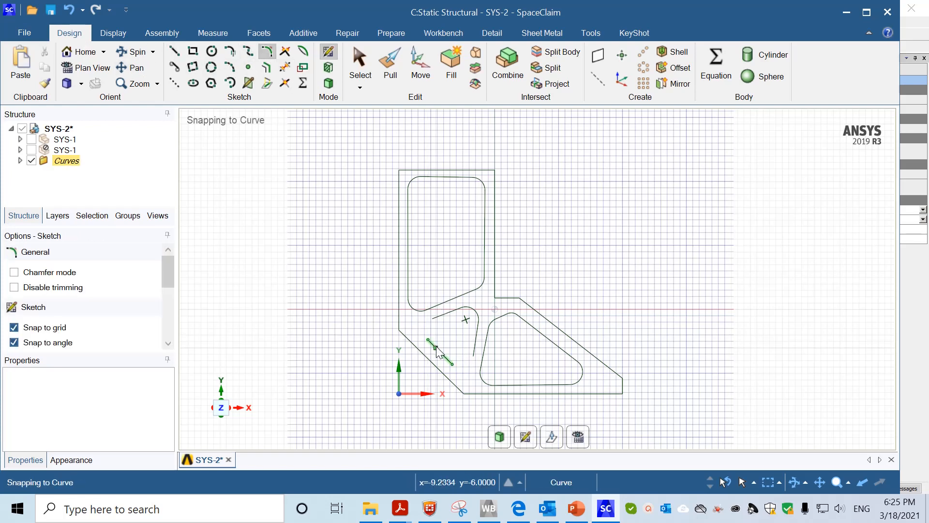
click(439, 320)
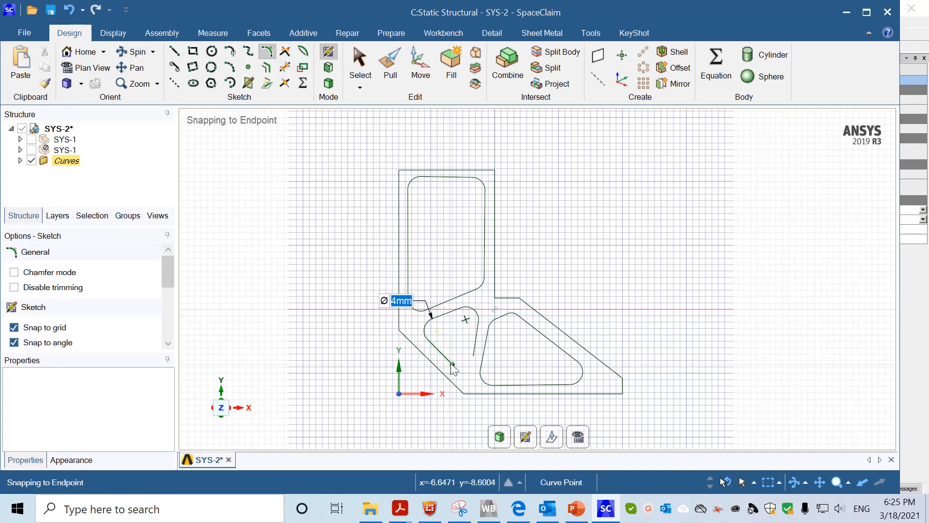
click(448, 360)
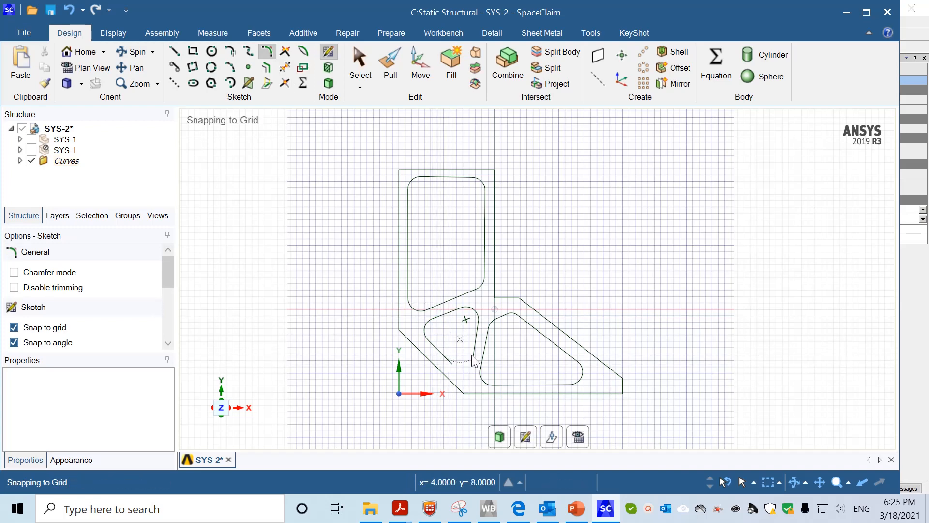
click(474, 349)
Turn the sketch into a surface and delete the three cutout faces to leave openings
click(385, 60)
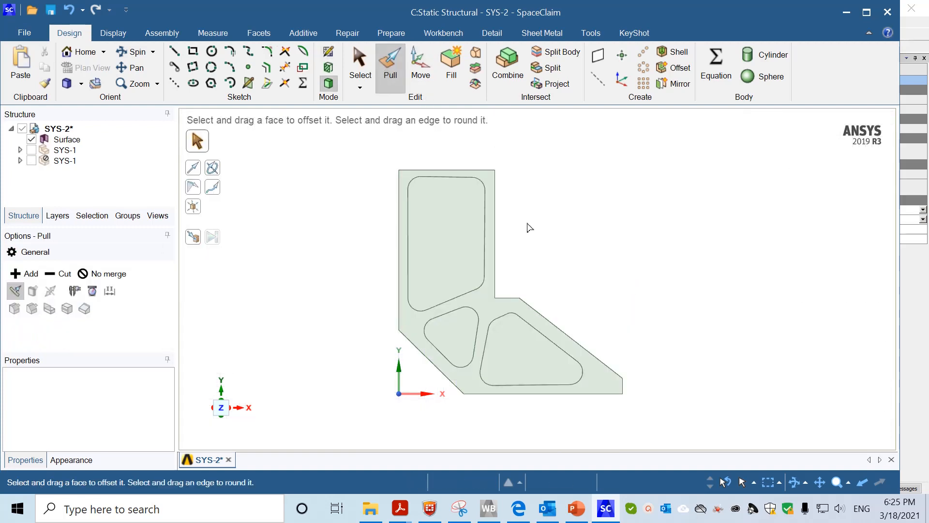
click(456, 254)
click(449, 254)
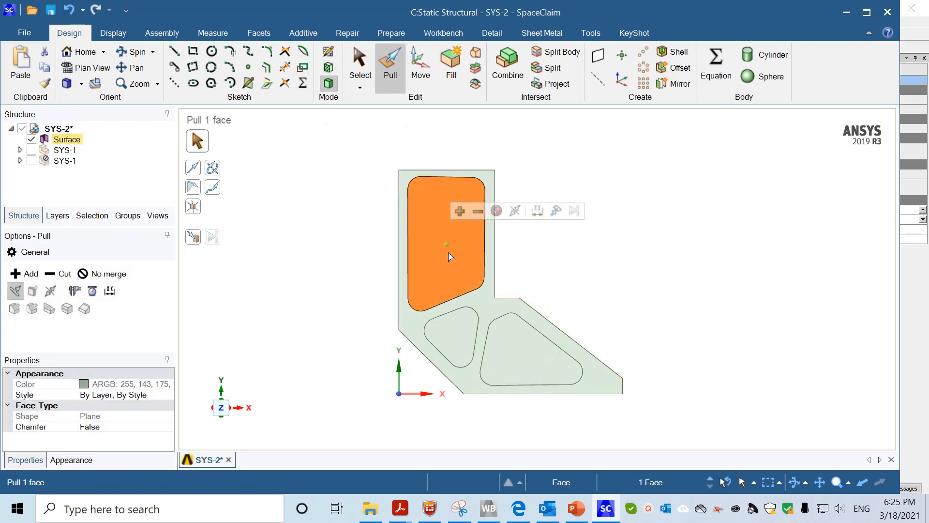
click(453, 335)
key(Delete)
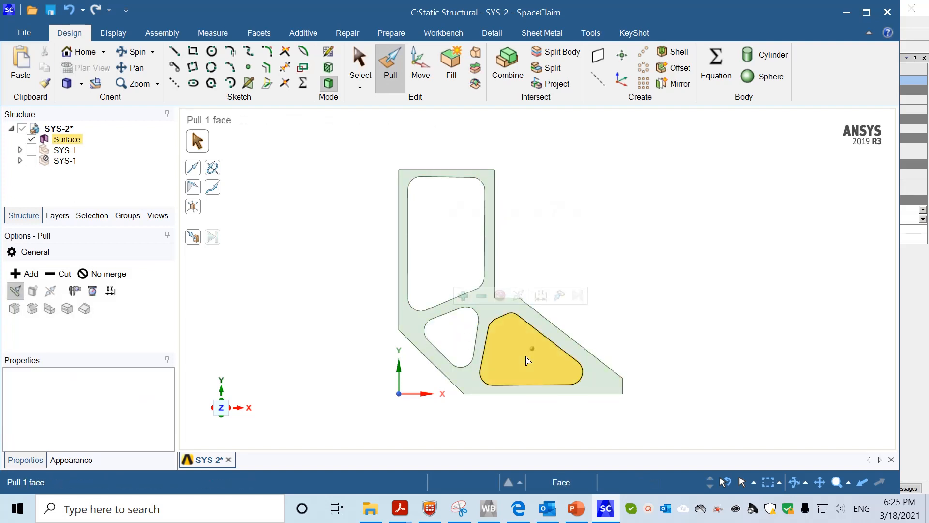
click(526, 355)
key(Delete)
Tilt the view, undo a stray change, and select the plate surface for thickening
middle_drag(662, 332, 589, 367)
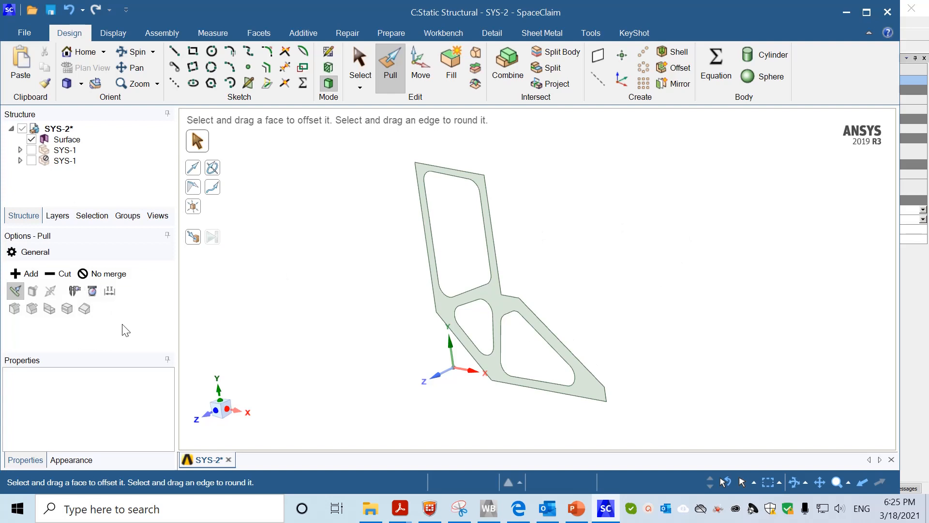
click(498, 311)
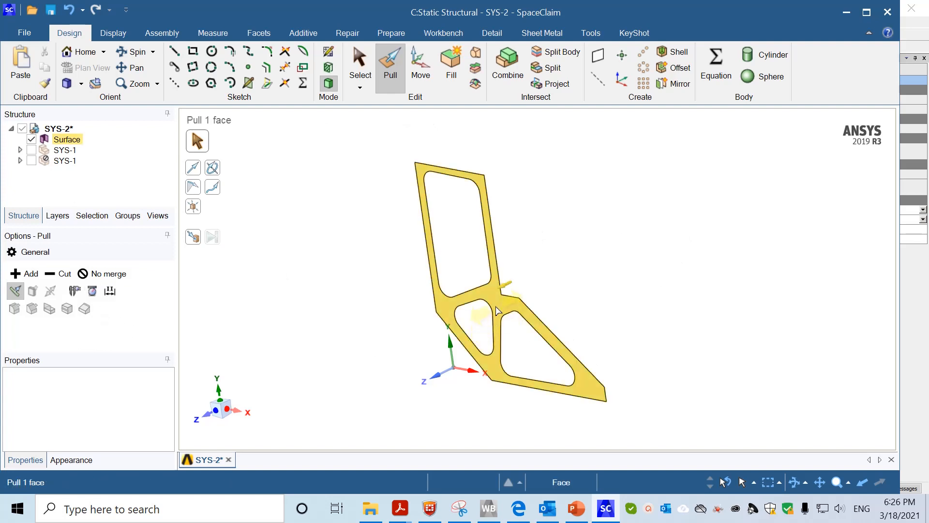
click(499, 309)
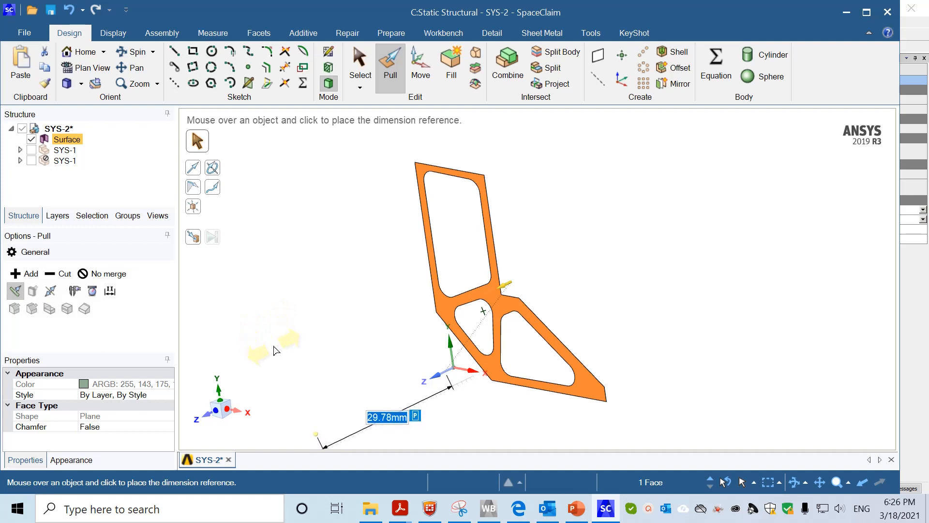
key(Escape)
key(ctrl+z)
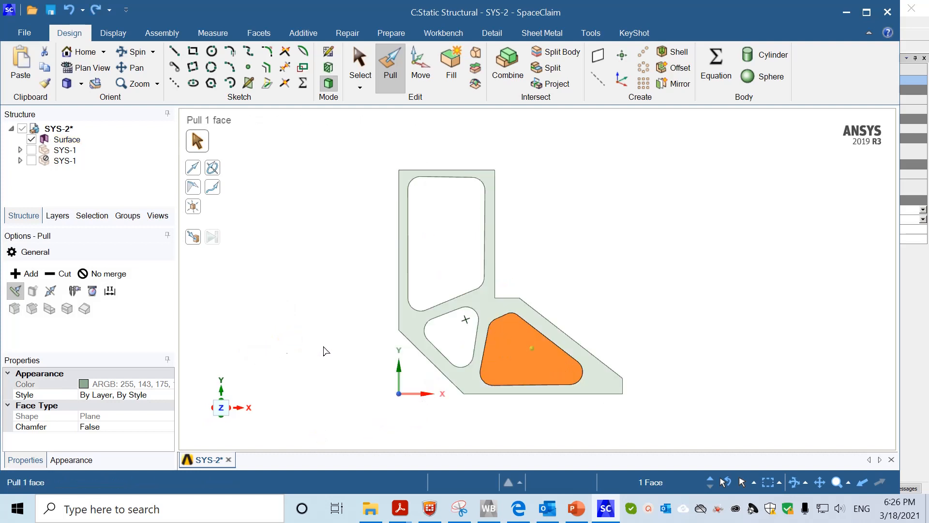
key(Escape)
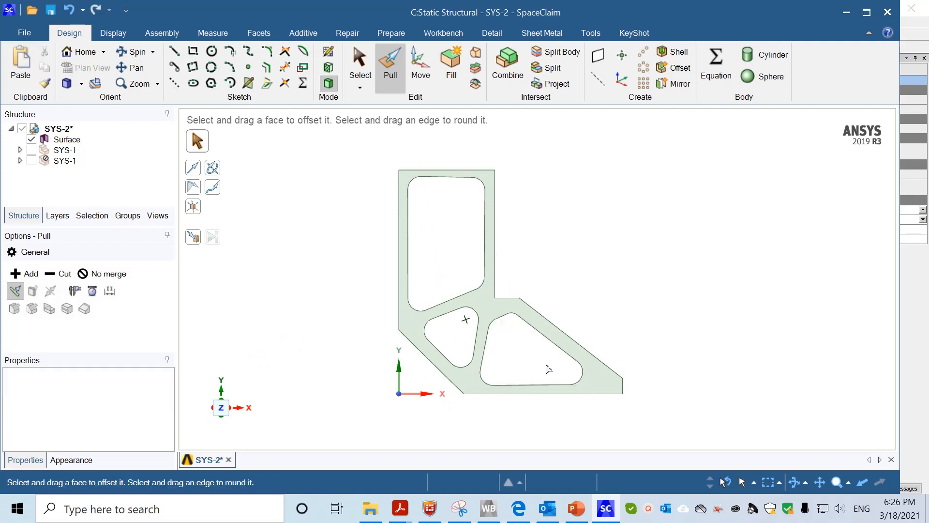
middle_drag(658, 331, 586, 322)
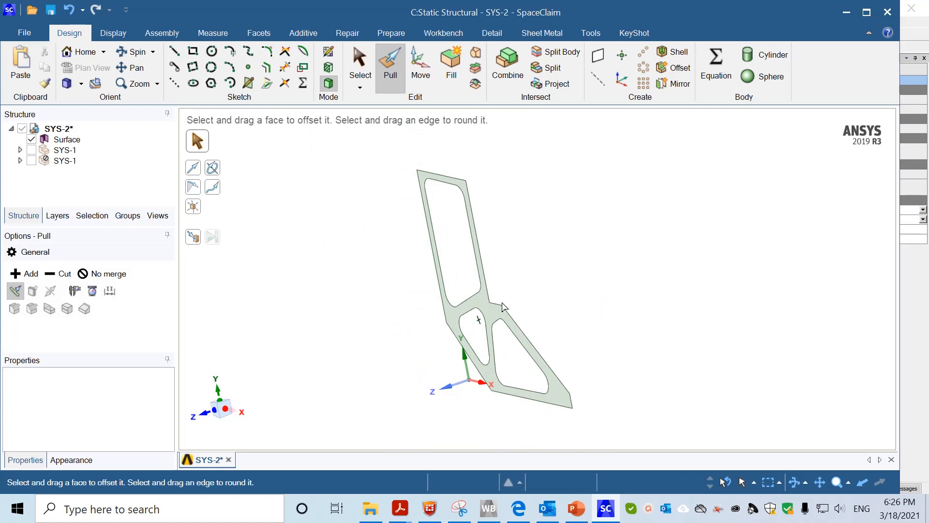
click(491, 312)
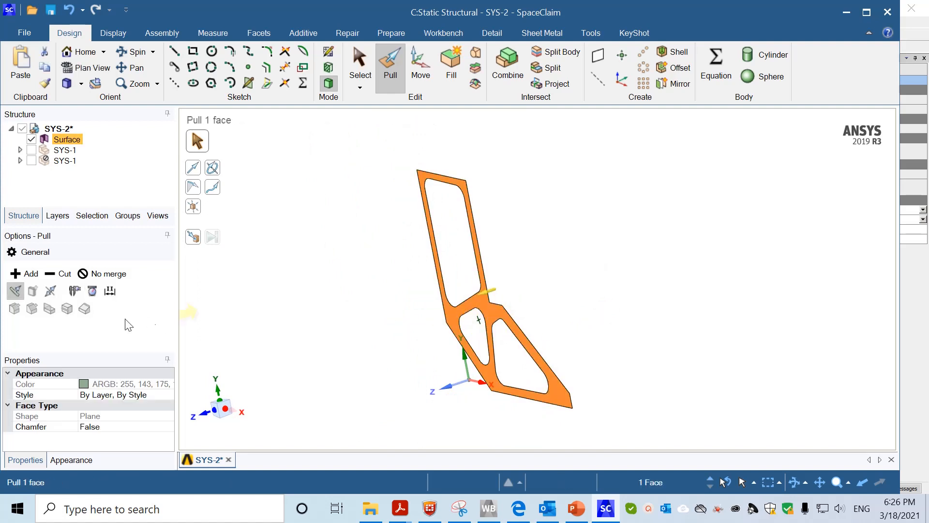
click(108, 292)
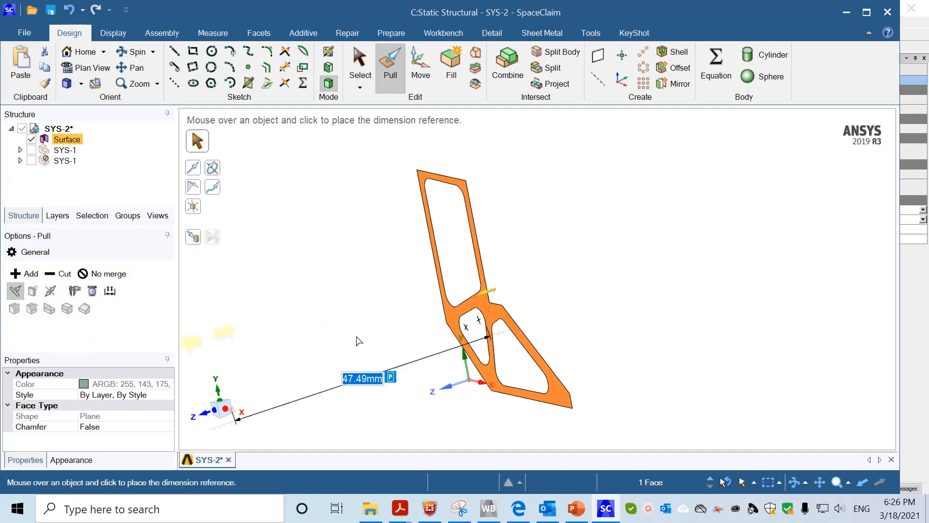
Pull the plate surface into a 2 mm thick solid and store that thickness as parameter group Group1
click(556, 389)
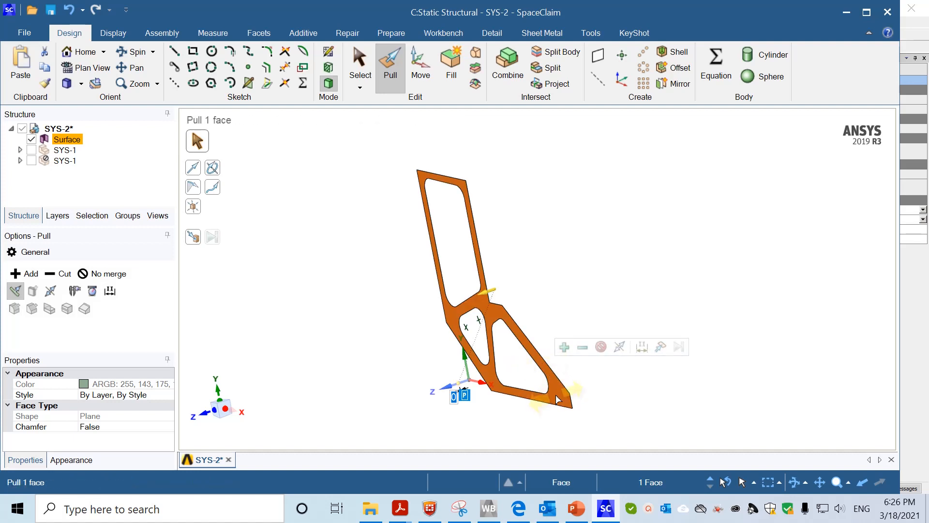
drag(558, 400, 539, 410)
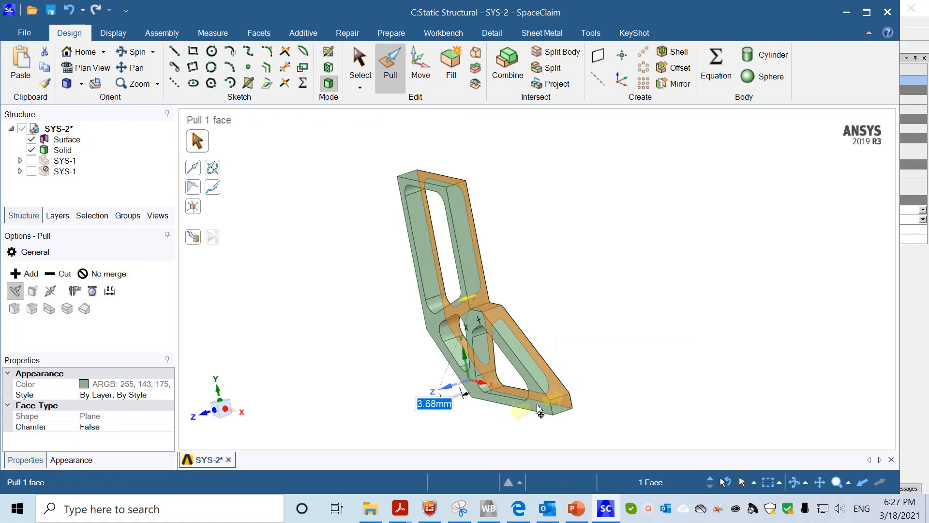
text(2)
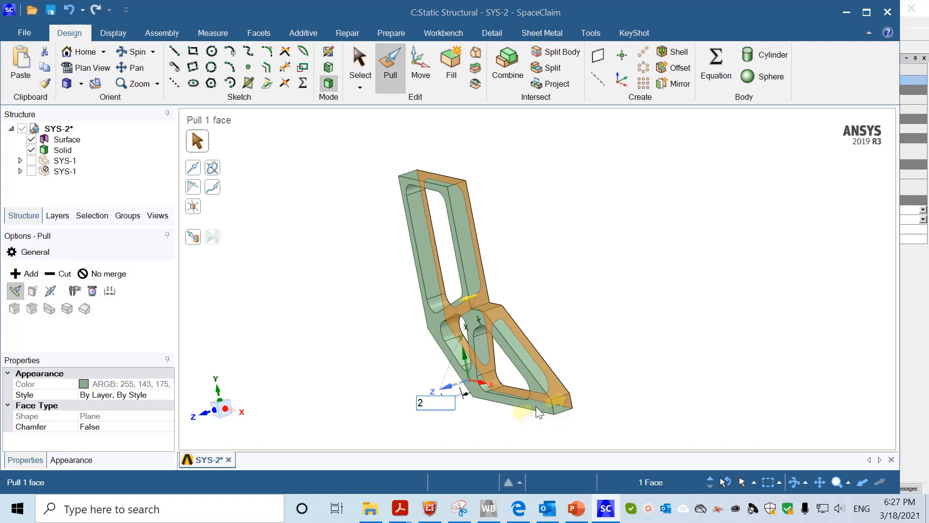
key(Return)
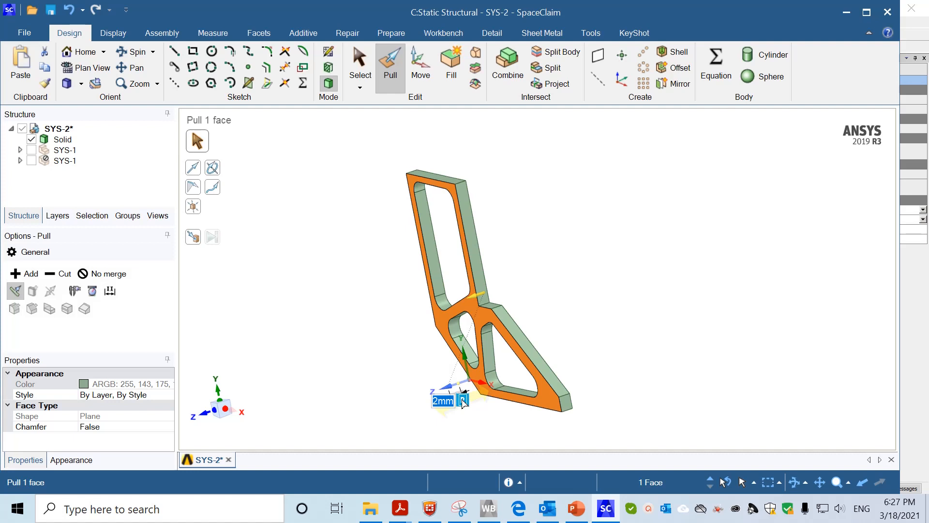
click(463, 400)
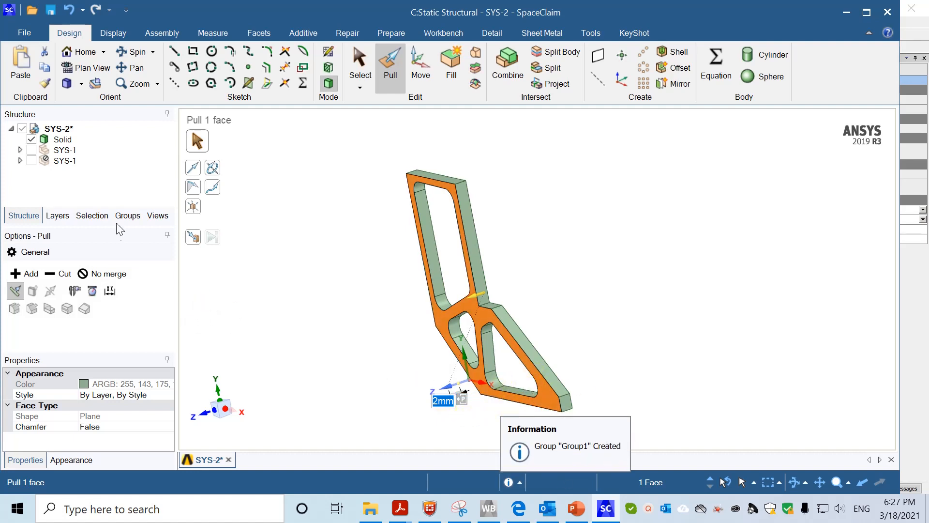
Rename Group1 to Thickness, then clear the selection and turn the plate back face-on
click(135, 220)
click(68, 187)
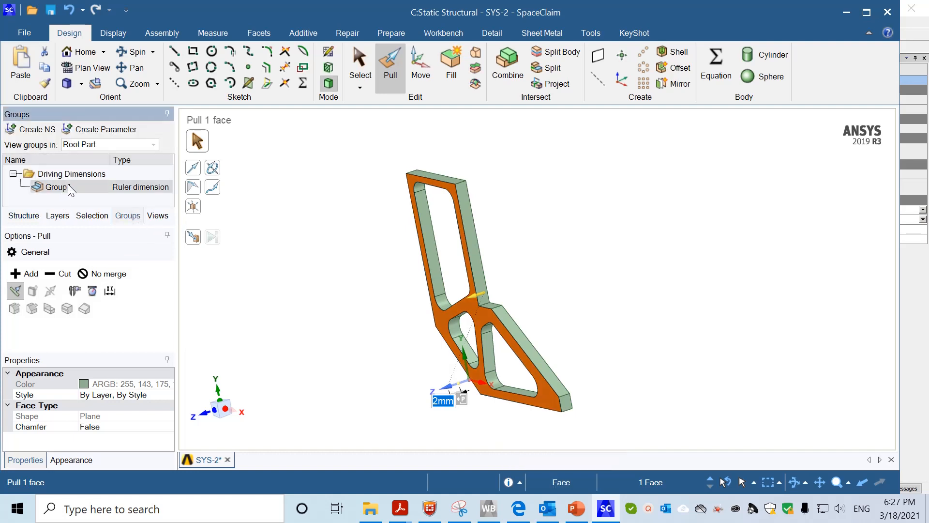
click(75, 186)
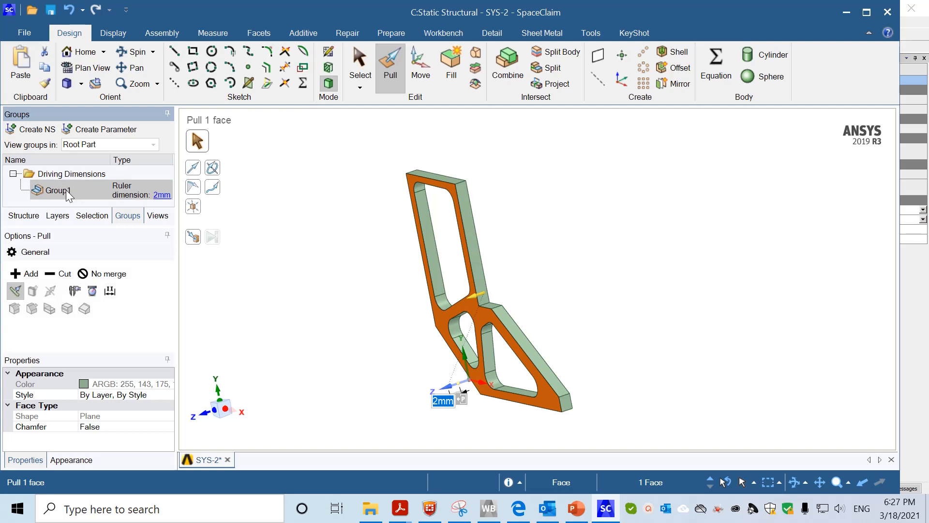
right_click(63, 190)
click(108, 255)
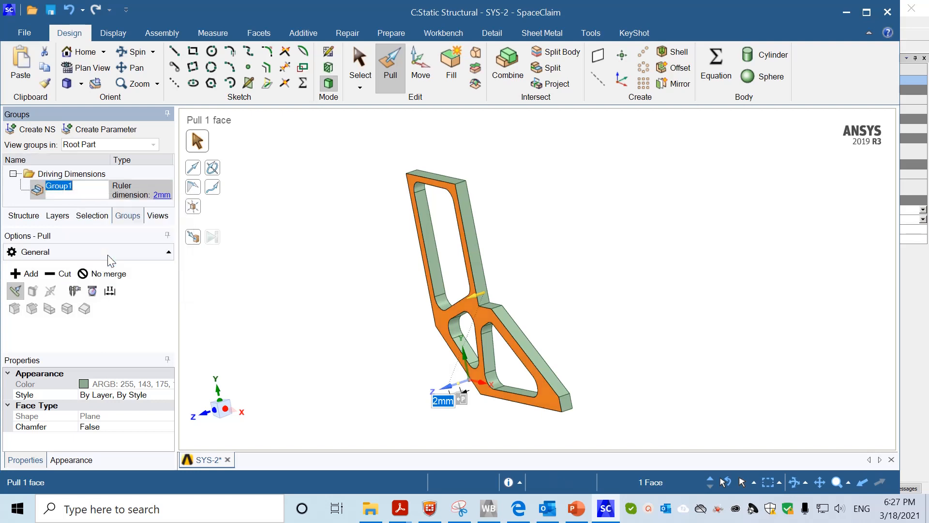
text(R)
key(Return)
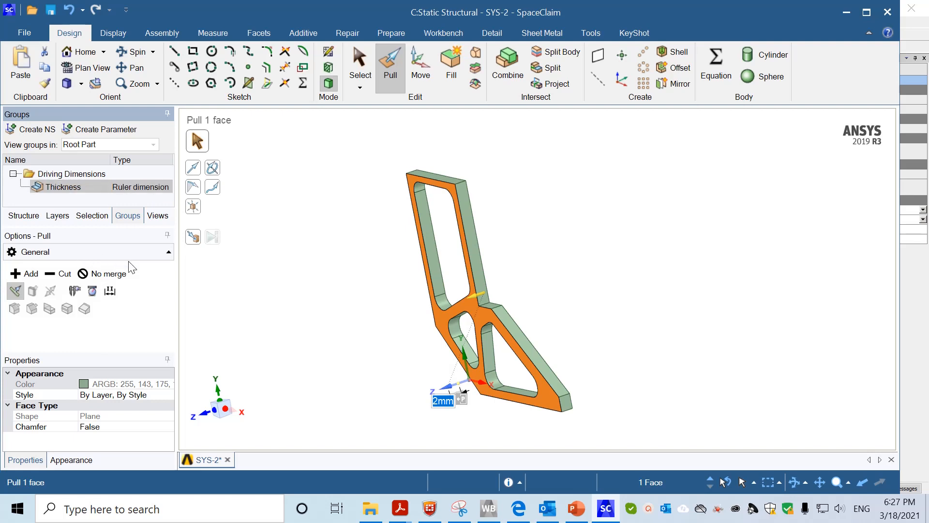
click(285, 319)
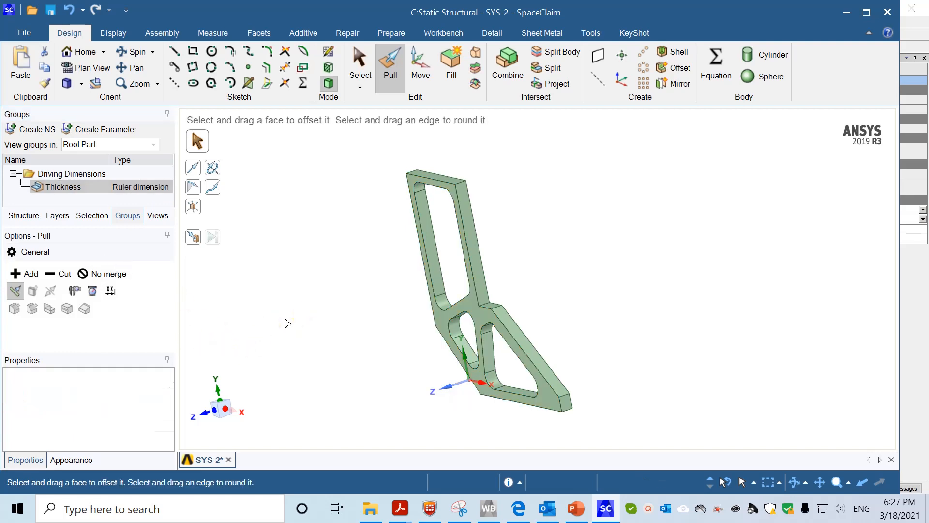
middle_drag(300, 338, 379, 321)
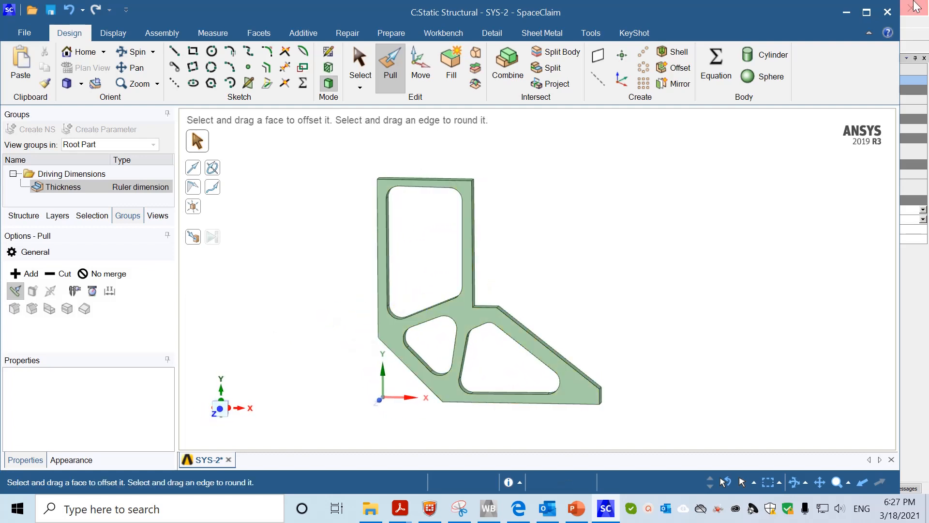
Suppress the first SYS-1 component for physics, select the Solid body, and save the geometry
click(891, 16)
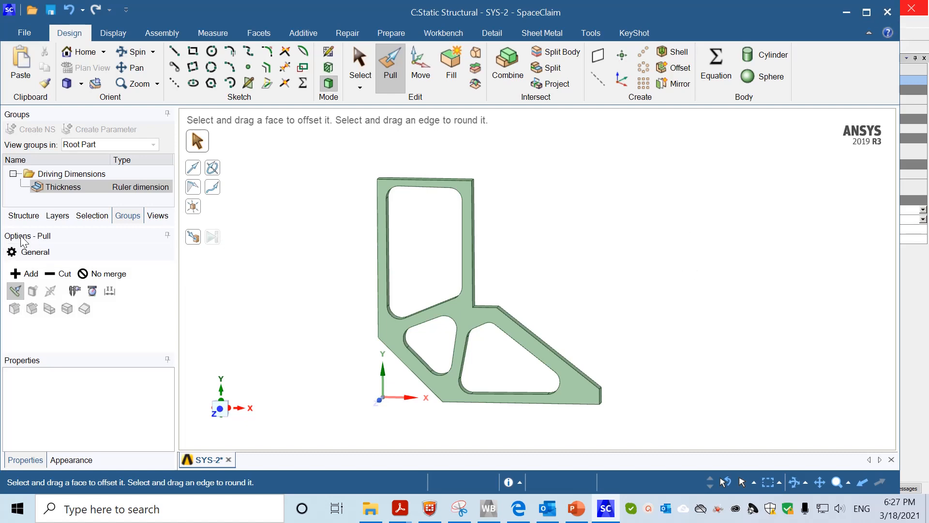
click(24, 216)
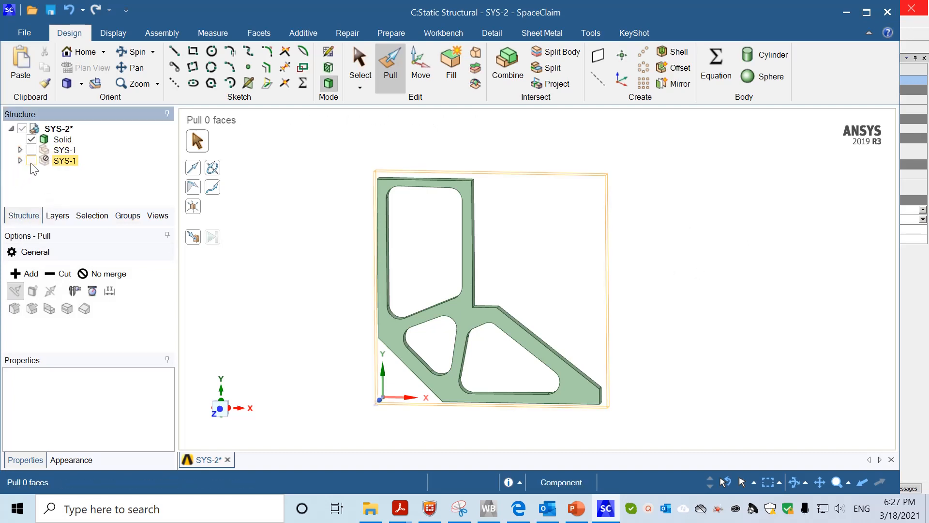
click(62, 150)
right_click(66, 150)
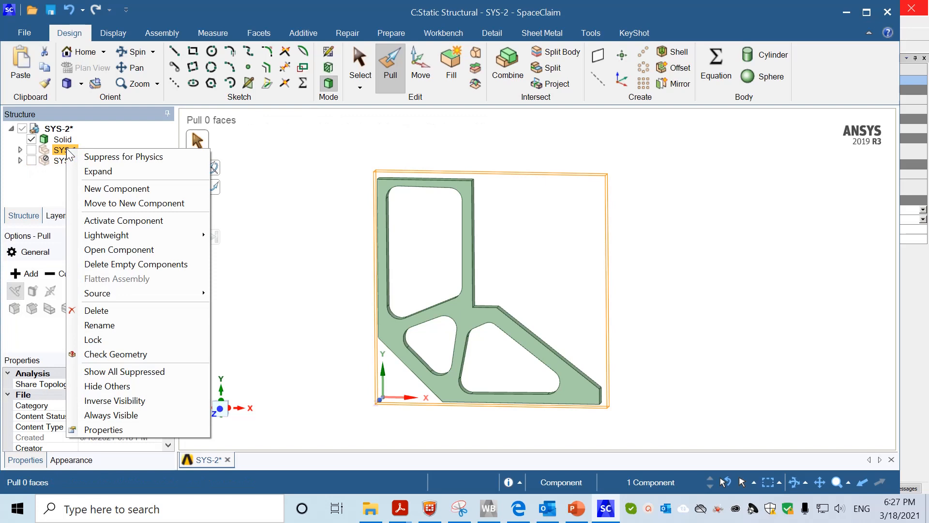
click(116, 155)
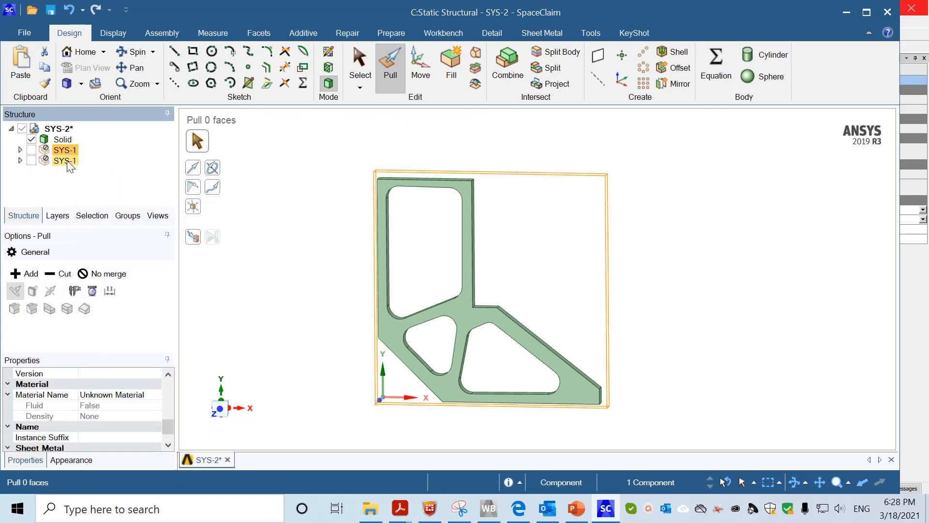
click(62, 139)
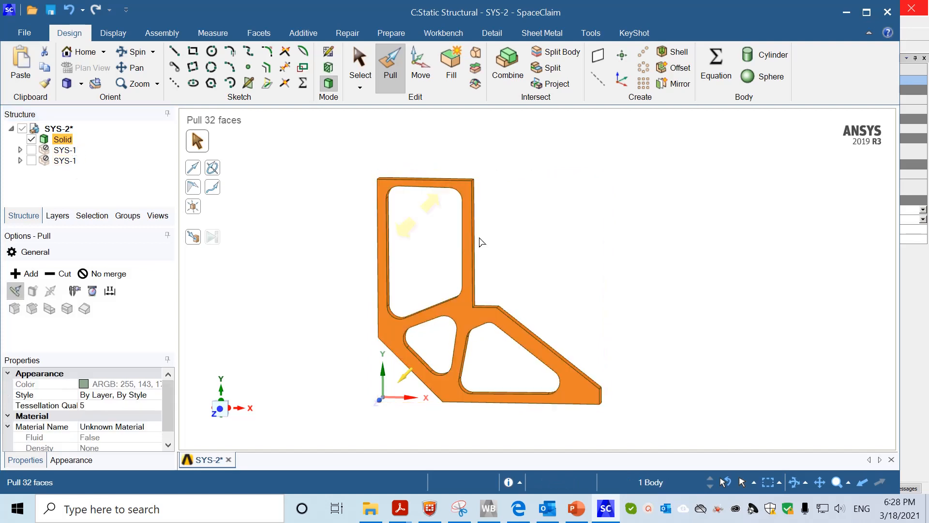
mouse_move(490, 290)
middle_down()
mouse_move(601, 318)
mouse_move(611, 296)
mouse_move(543, 321)
mouse_move(618, 315)
mouse_move(591, 299)
mouse_move(580, 271)
middle_up()
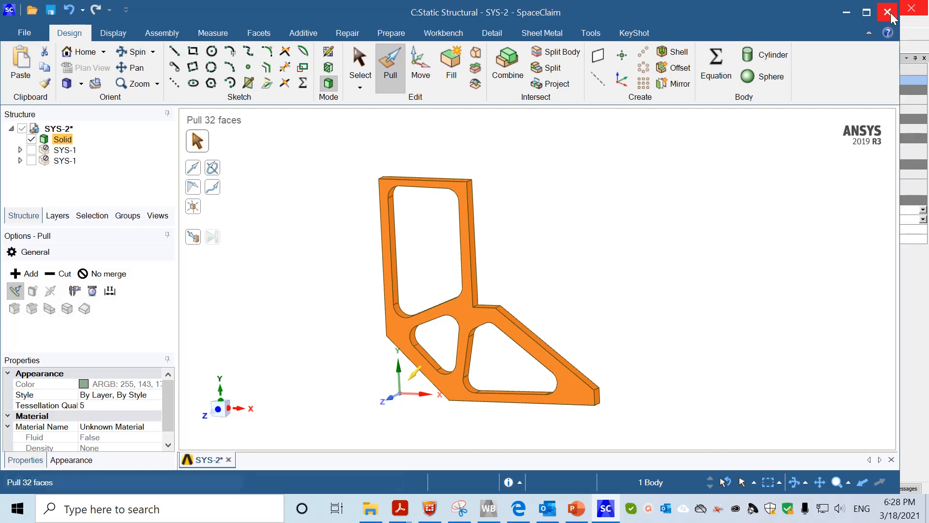
key(ctrl+s)
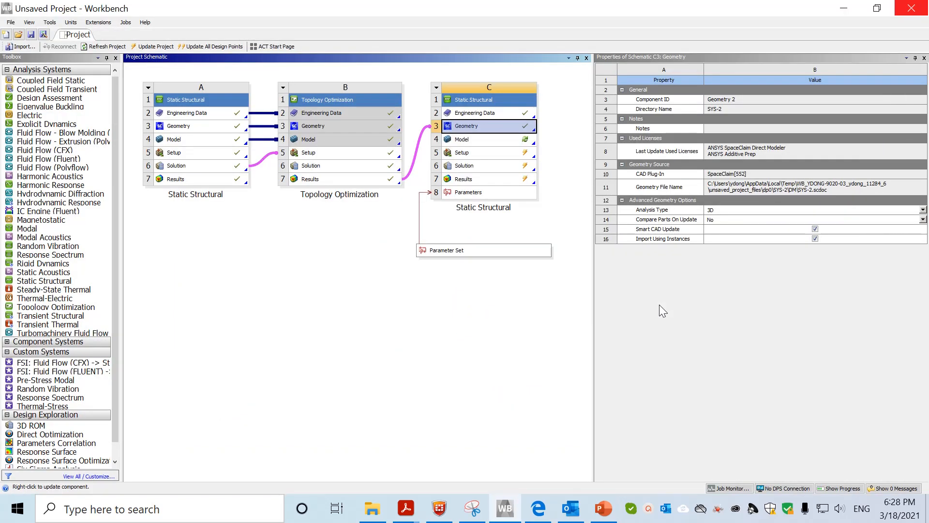
Open system C's Model (C4) in Mechanical and accept re-reading the upstream geometry
click(469, 142)
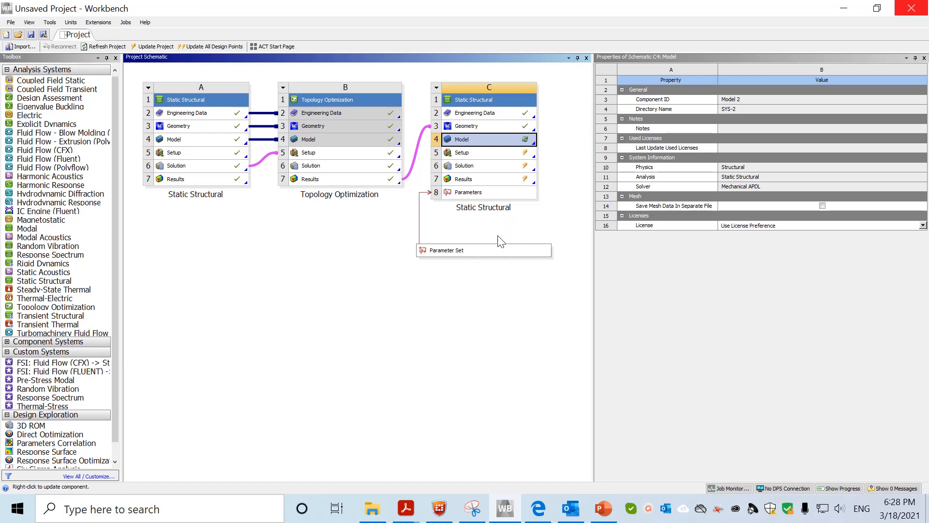
double_click(468, 139)
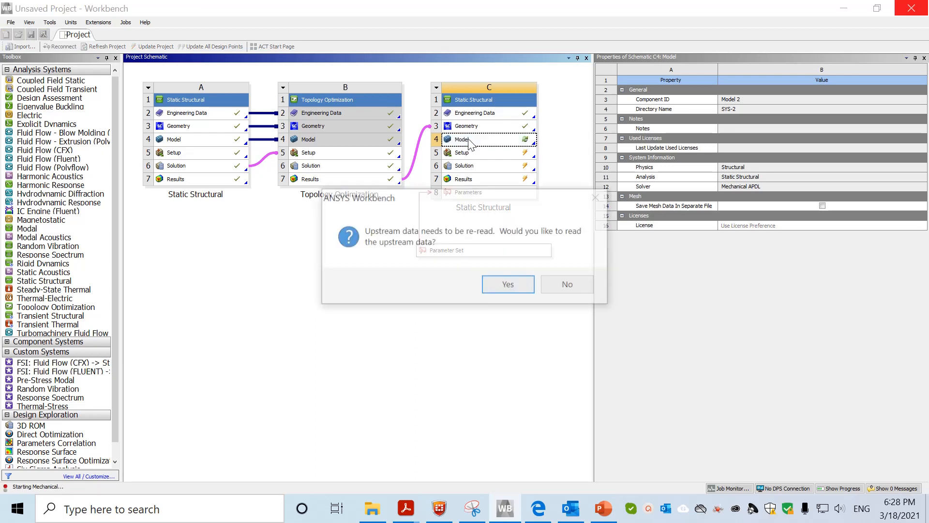
click(500, 286)
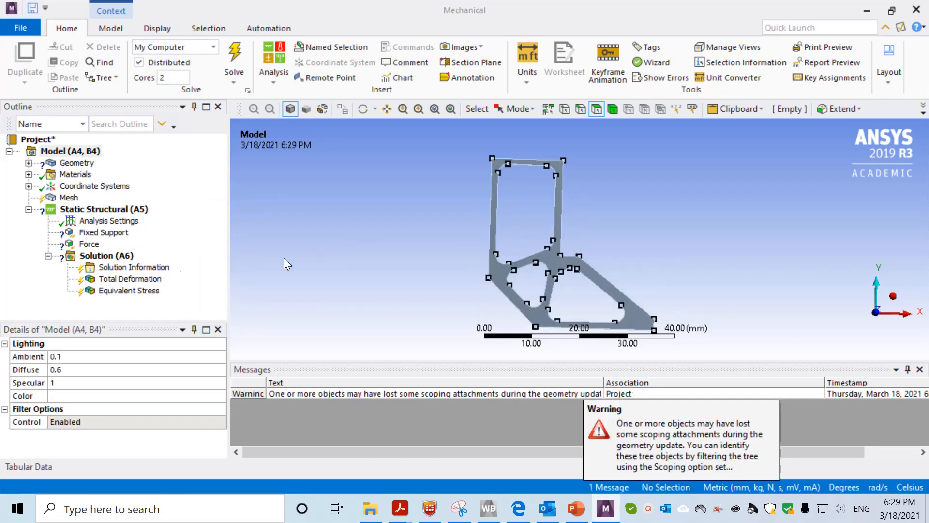
Assign Structural Steel as the material of the SYS-2\Solid body
click(29, 164)
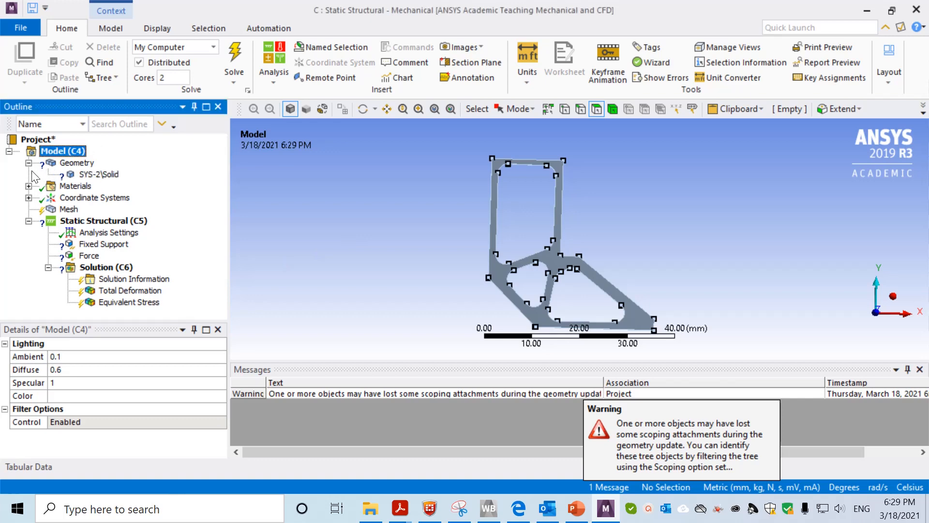
click(93, 175)
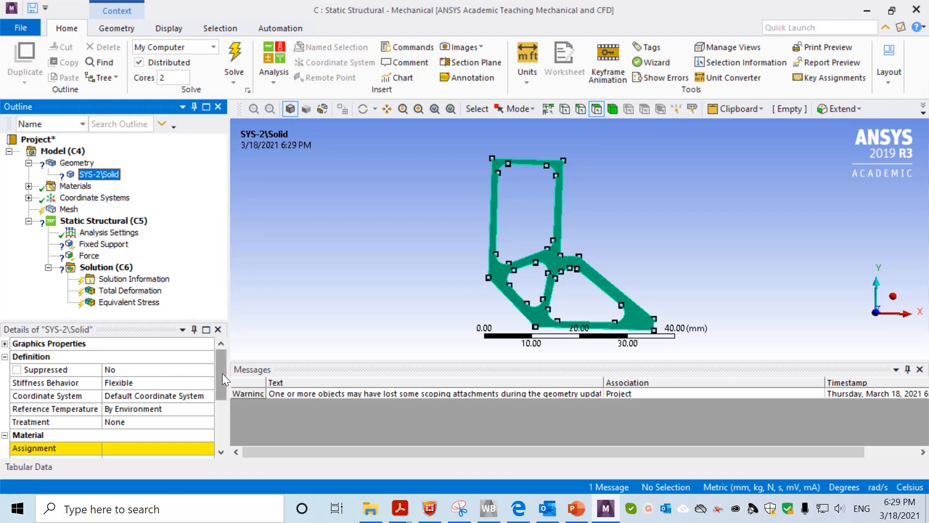
drag(222, 373, 223, 394)
click(196, 393)
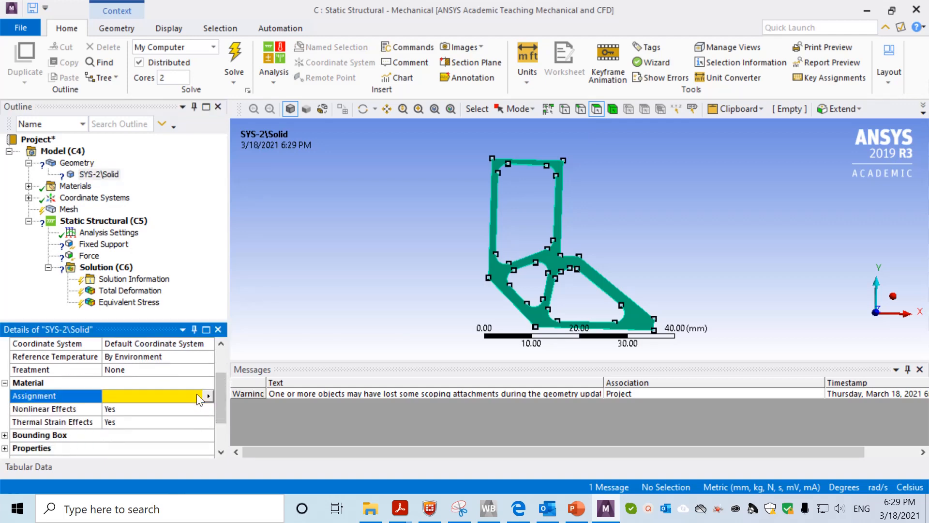
click(208, 395)
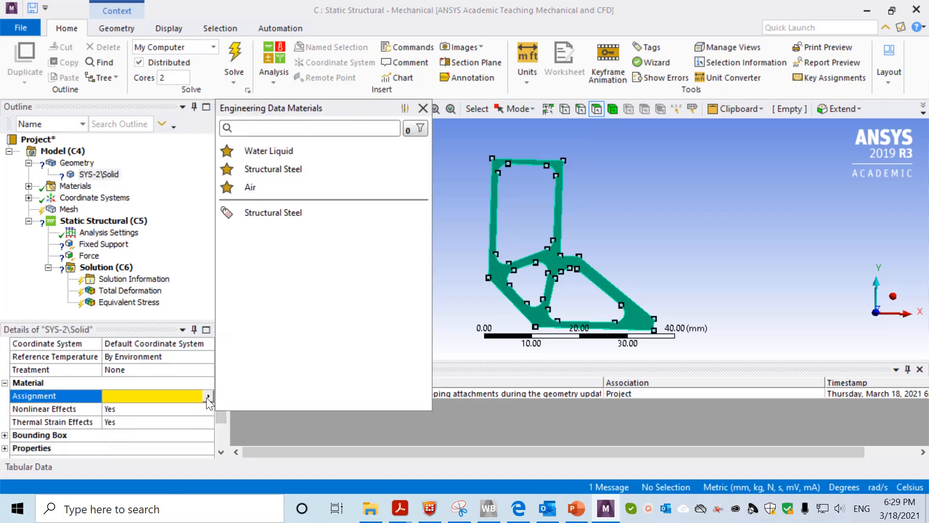
click(264, 216)
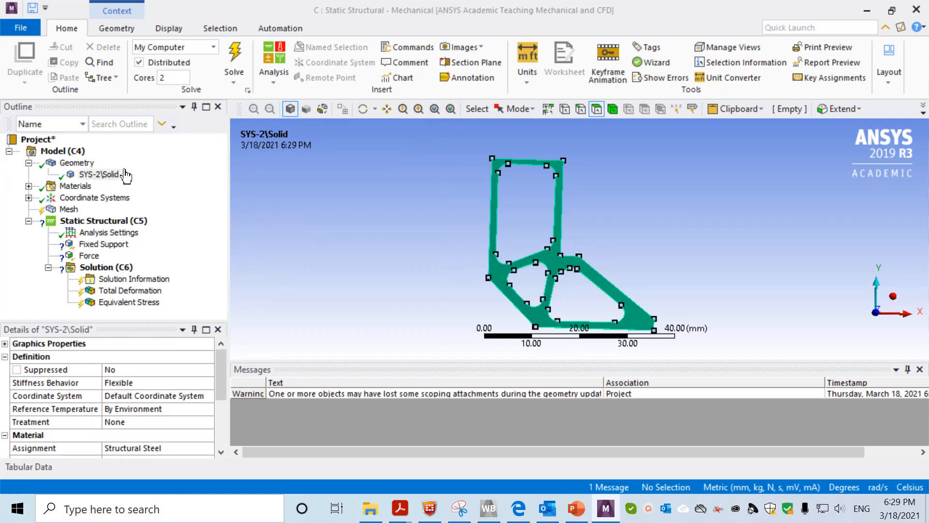
Generate the mesh for the SYS-2 L-plate solid
click(69, 209)
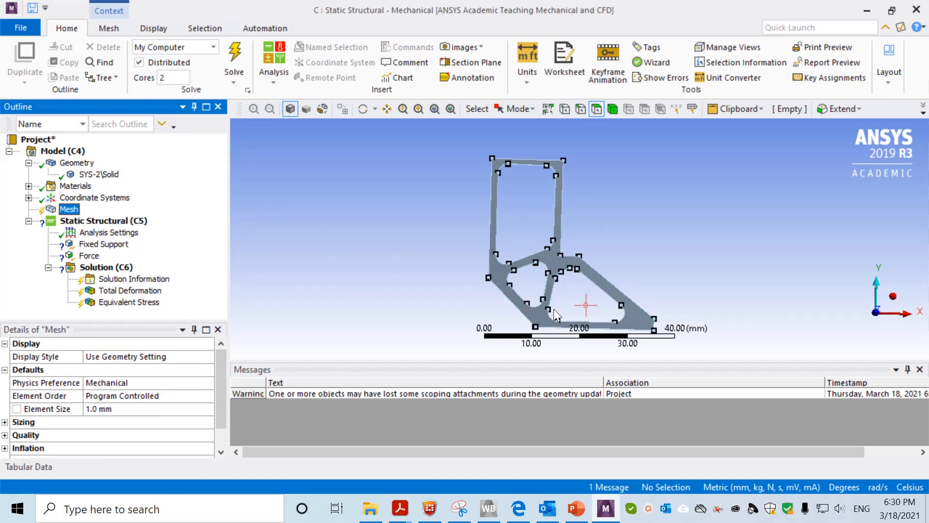
right_click(72, 214)
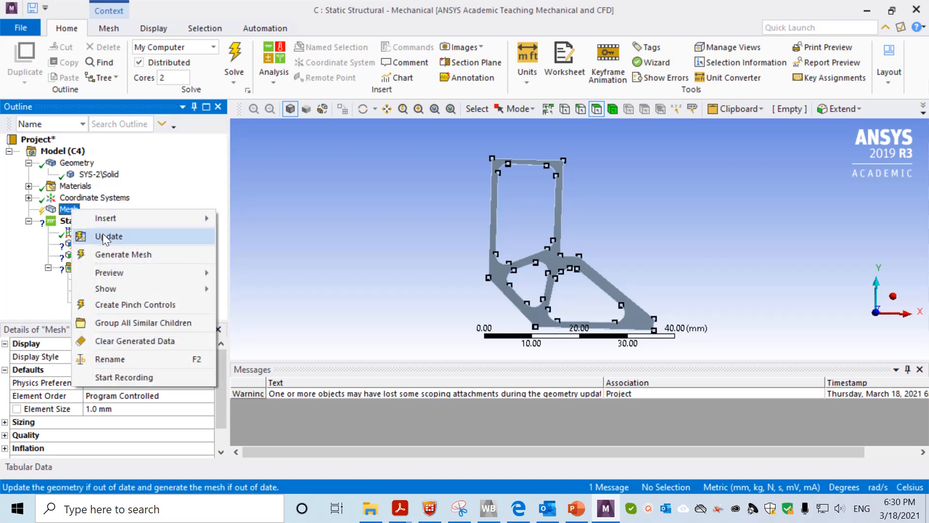
click(111, 255)
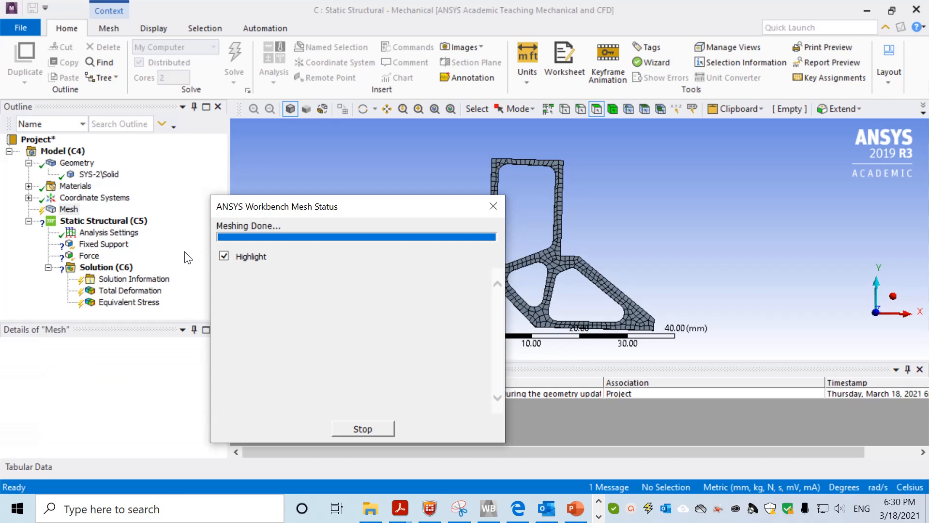
Rescope the Fixed Support to the top face of the frame
click(116, 246)
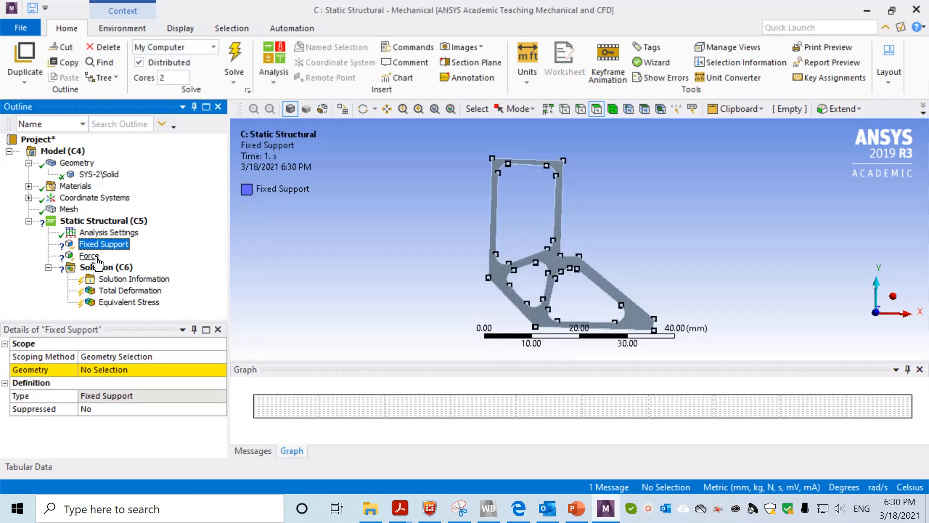
click(92, 255)
click(103, 244)
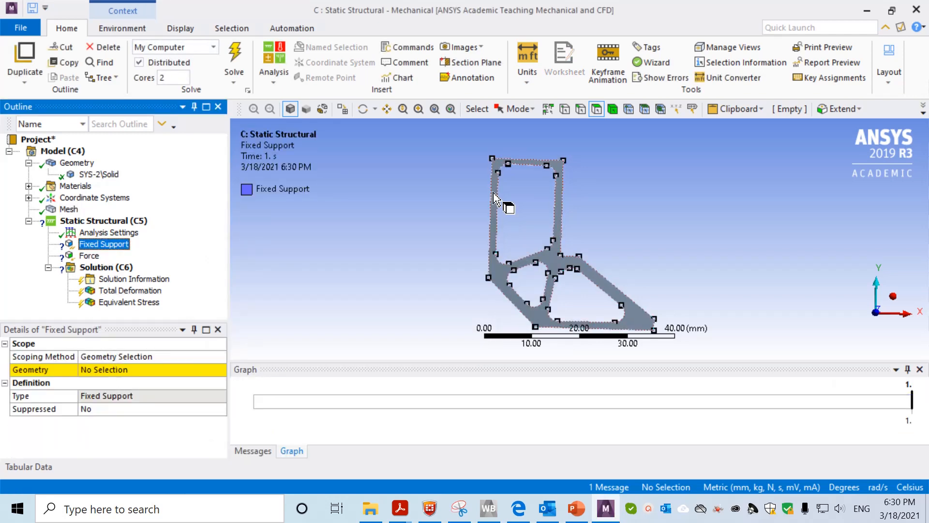
middle_drag(445, 203, 372, 240)
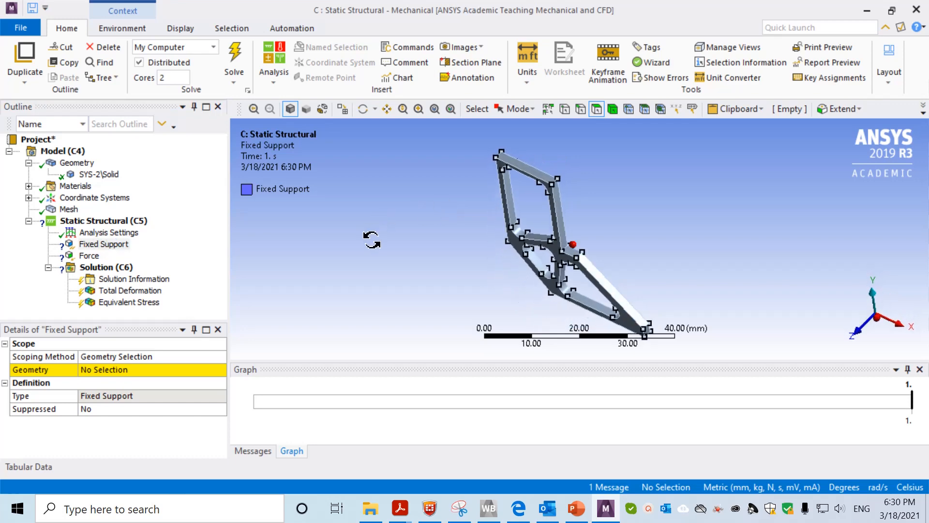
click(525, 167)
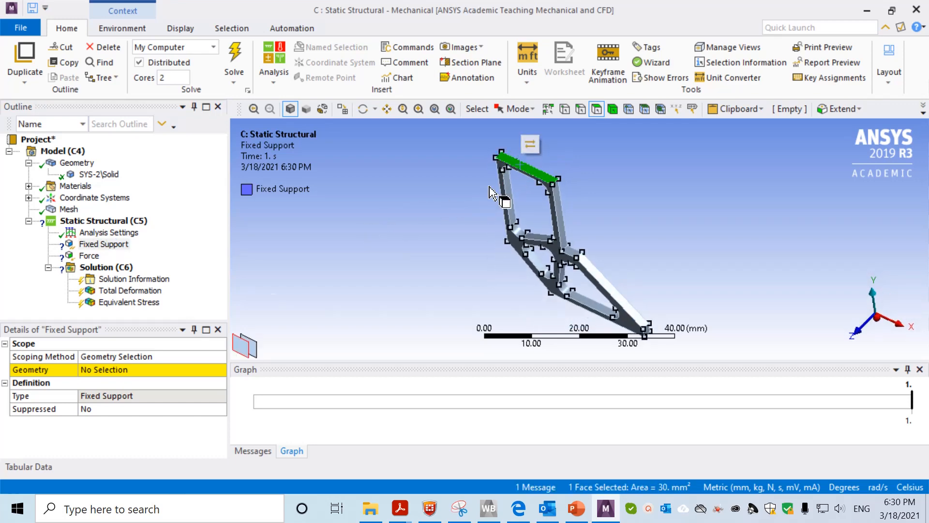
click(121, 372)
click(118, 371)
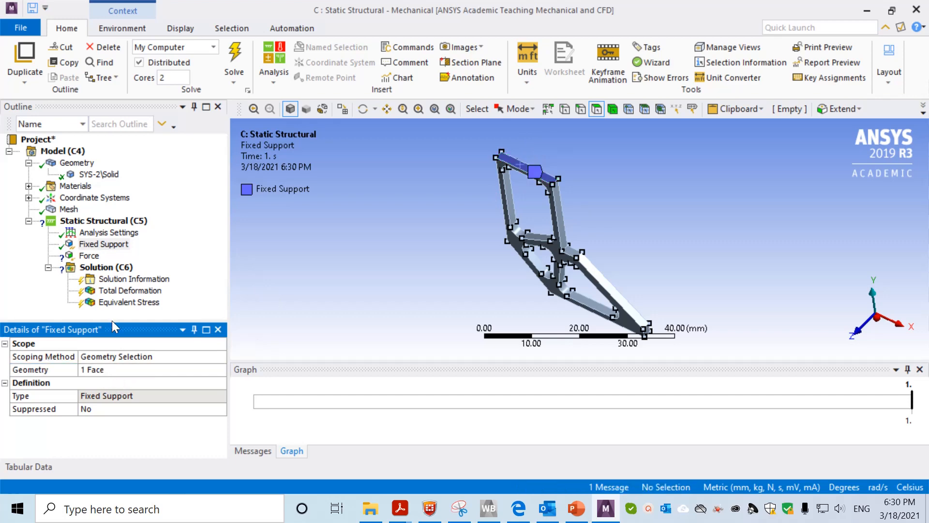
click(97, 245)
Scope the 300 N downward Force to the single loading edge using the Edge filter
click(92, 256)
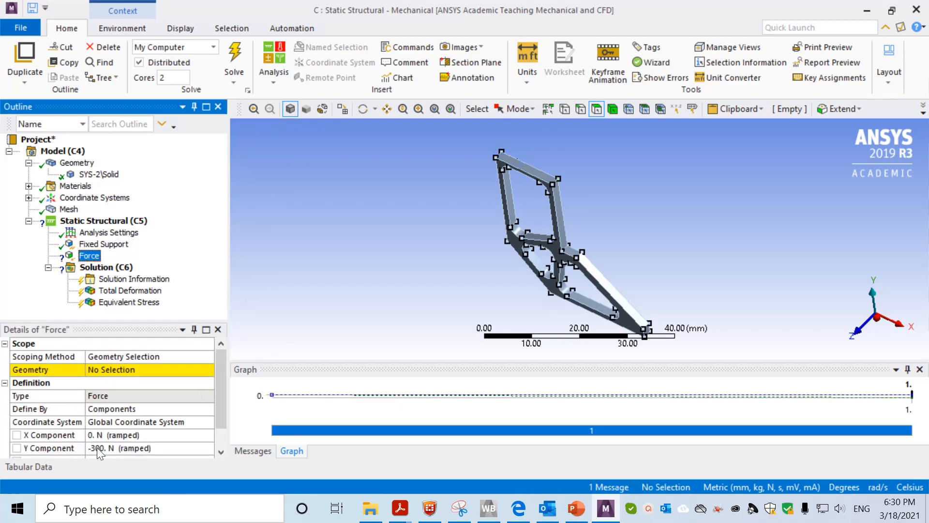
click(140, 370)
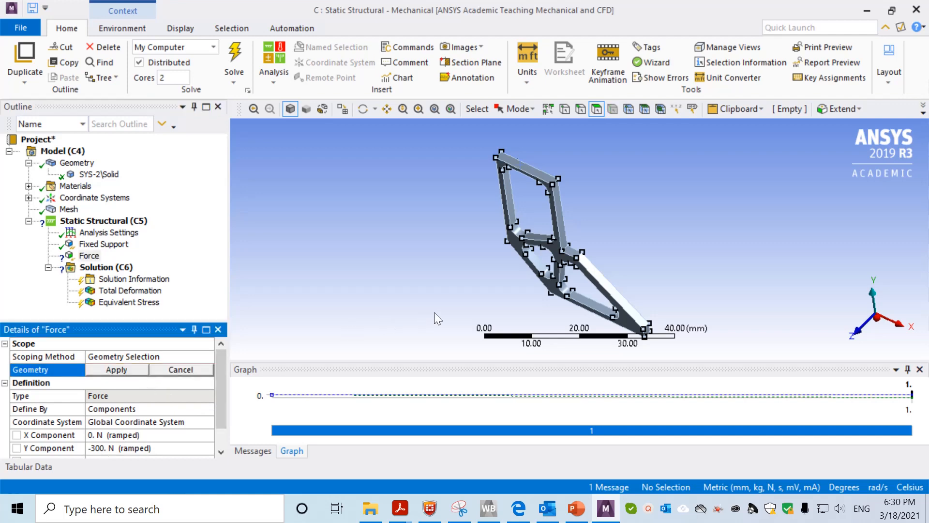
middle_drag(537, 262, 402, 244)
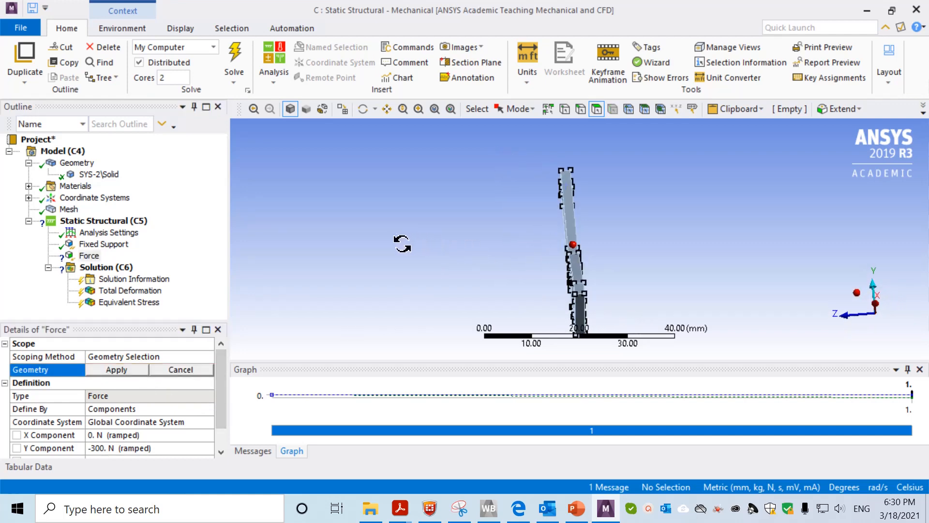
click(580, 109)
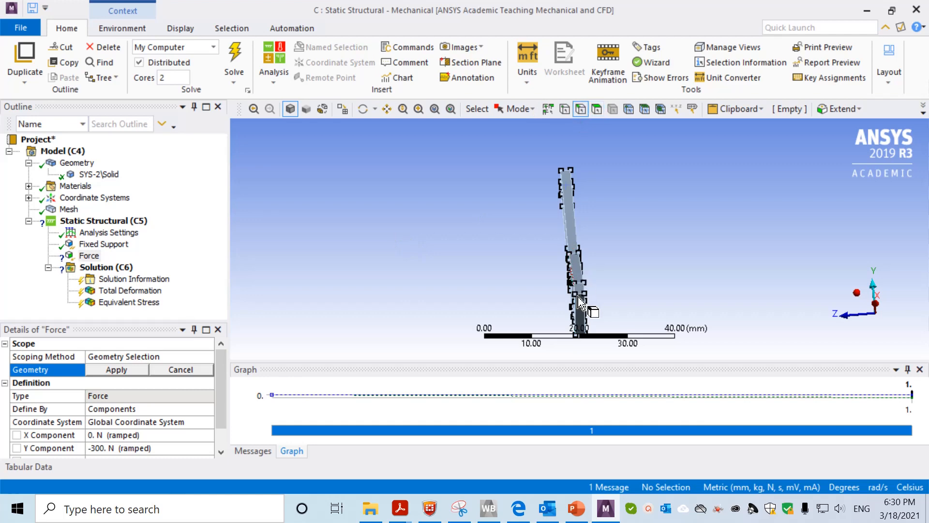
click(581, 296)
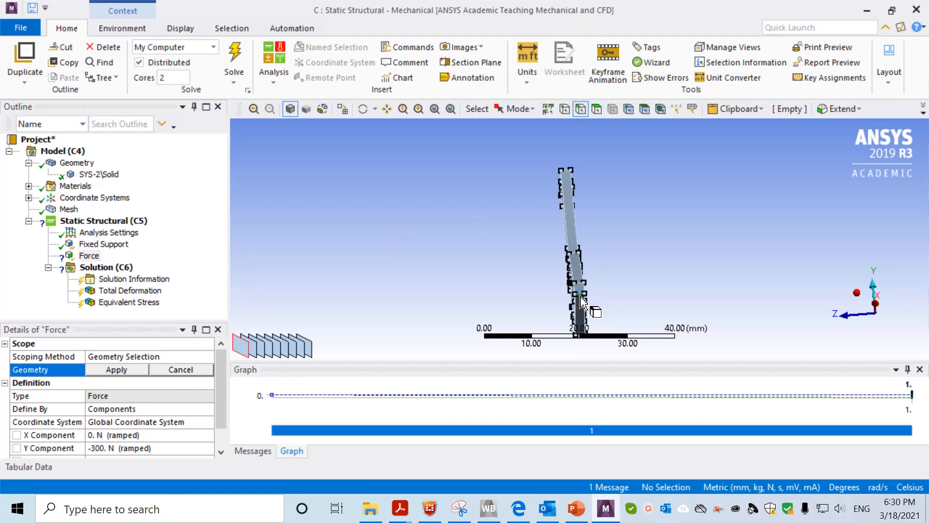
click(107, 371)
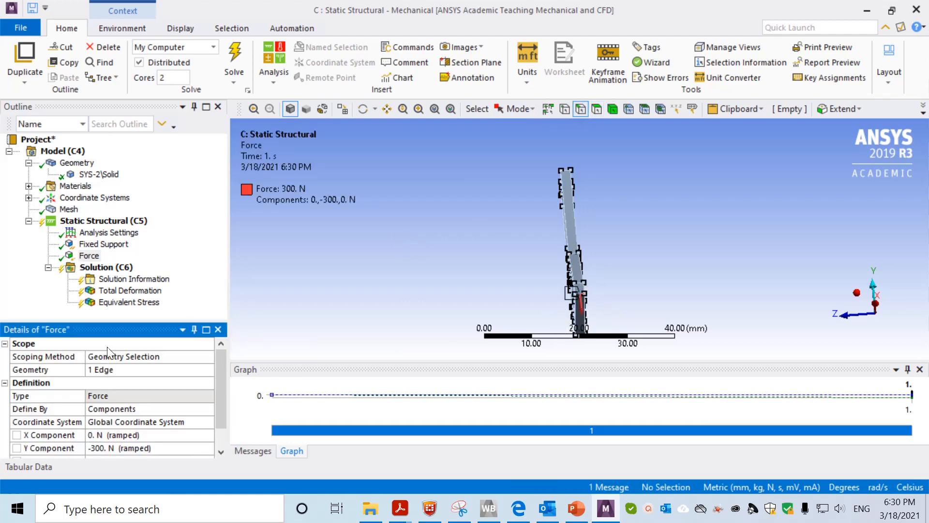
click(104, 267)
Solve the analysis and view the Total Deformation result, peaking at 0.20275 mm
right_click(106, 270)
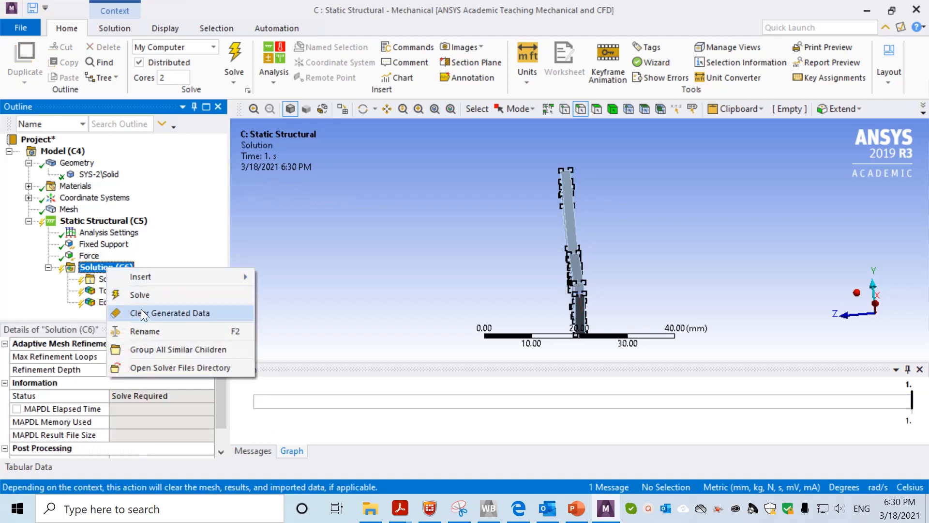
click(147, 293)
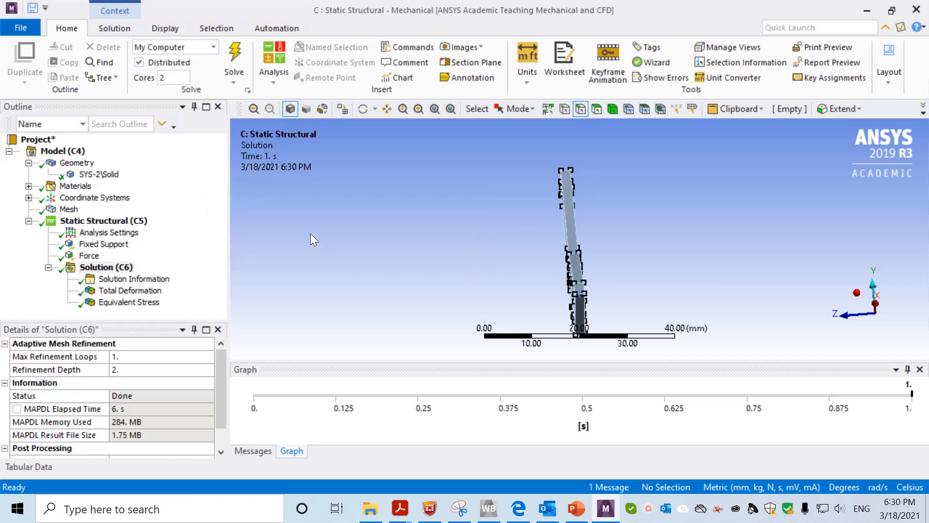
click(138, 291)
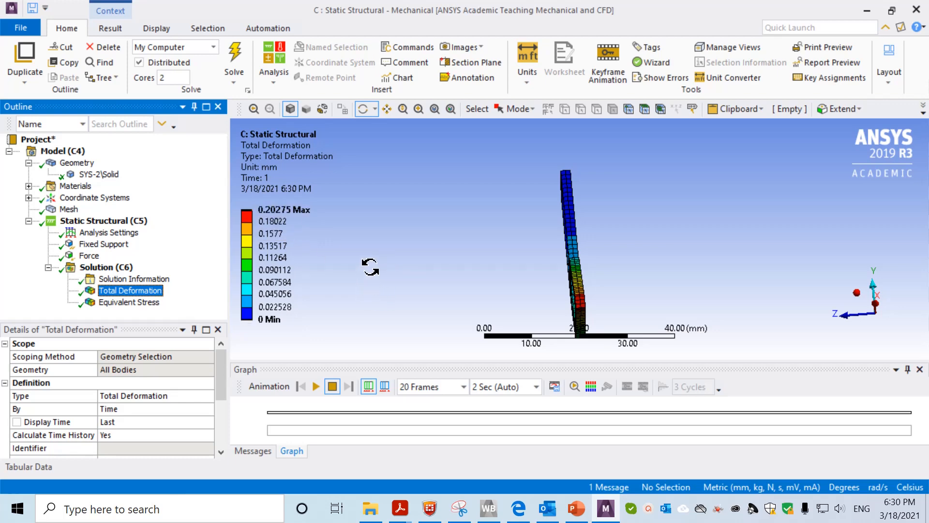
drag(382, 249, 479, 260)
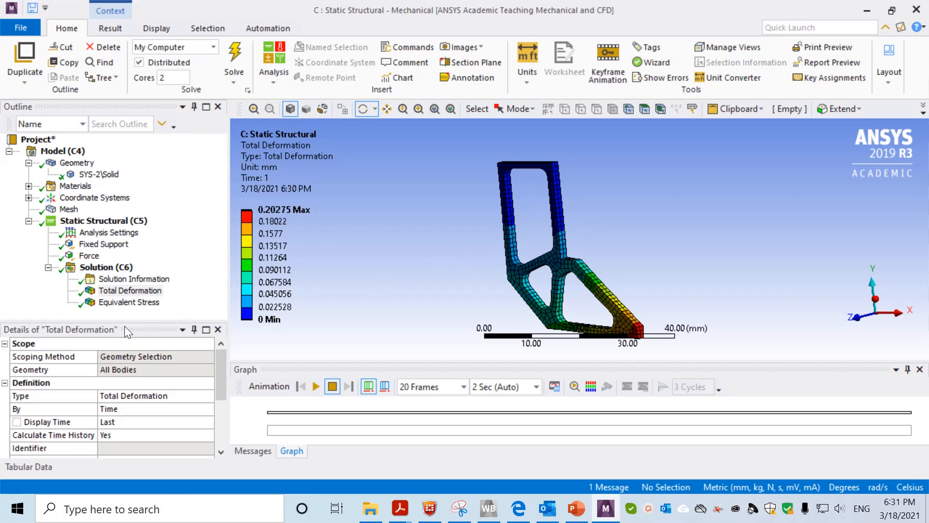
Check Equivalent Stress, then make the Total Deformation maximum (0.20275 mm) a parameter
click(134, 304)
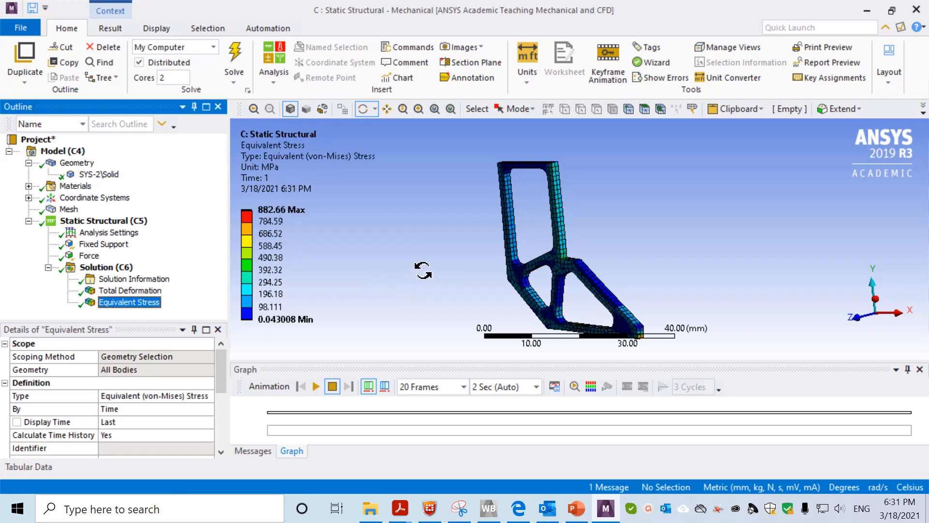
click(140, 290)
drag(349, 271, 436, 269)
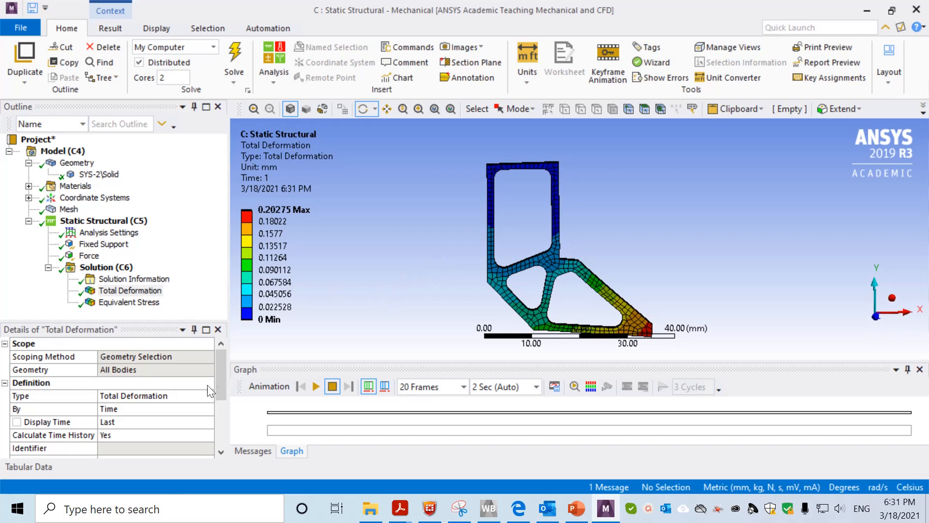
mouse_move(221, 368)
mouse_down()
mouse_move(222, 422)
mouse_move(221, 359)
mouse_move(224, 431)
mouse_move(227, 402)
mouse_move(232, 430)
mouse_move(225, 359)
mouse_up()
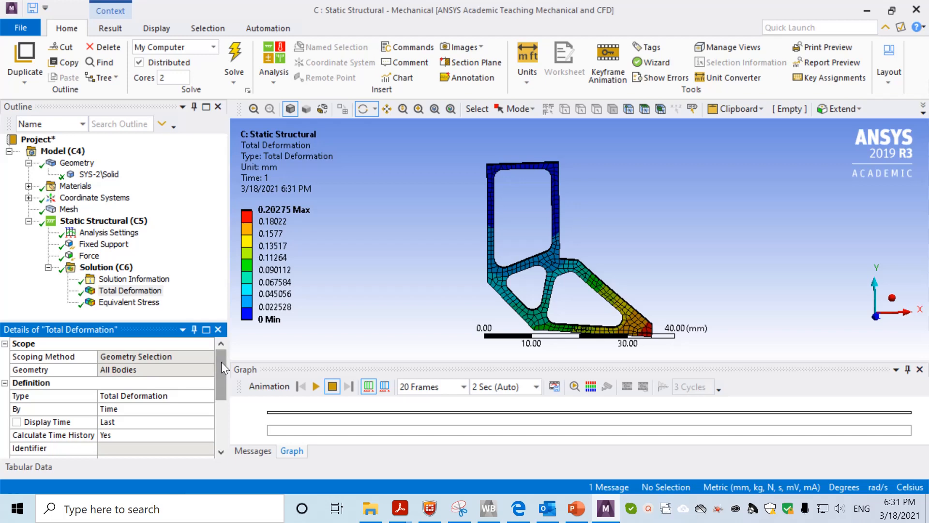
drag(222, 363, 216, 416)
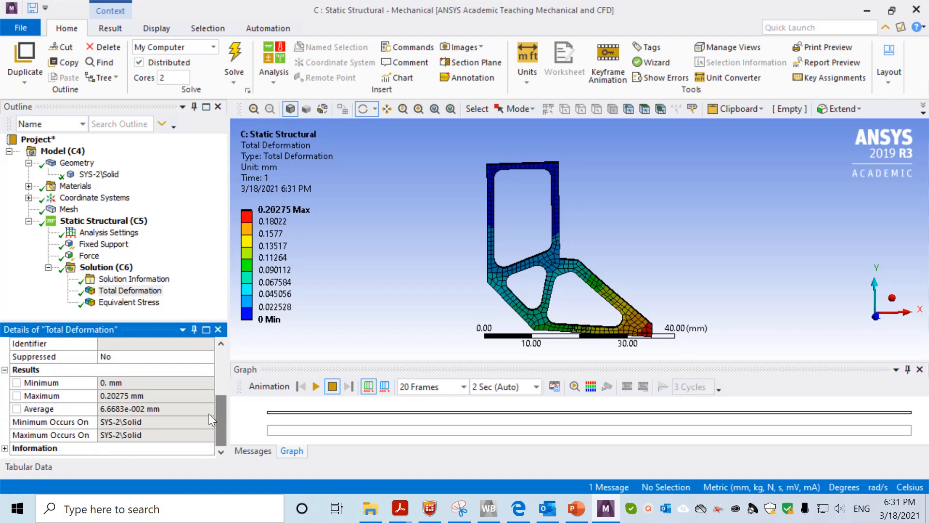
click(128, 290)
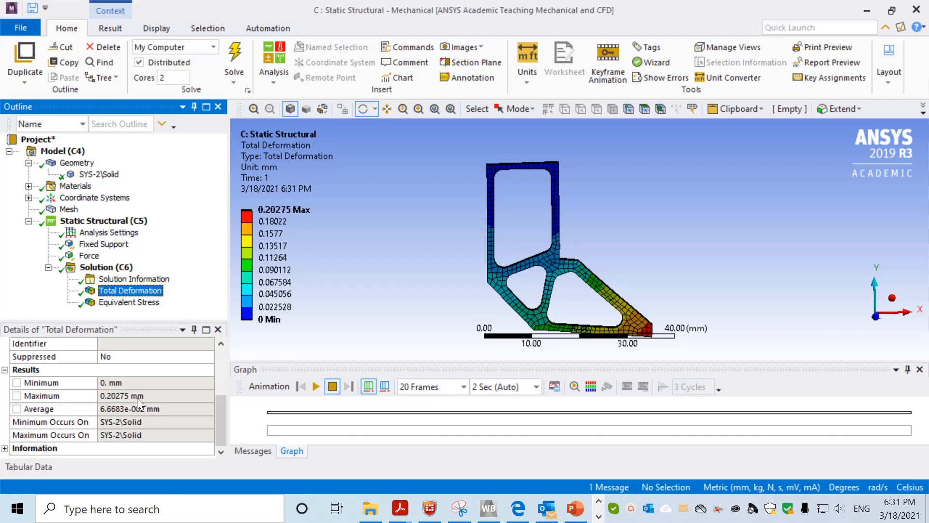
click(15, 396)
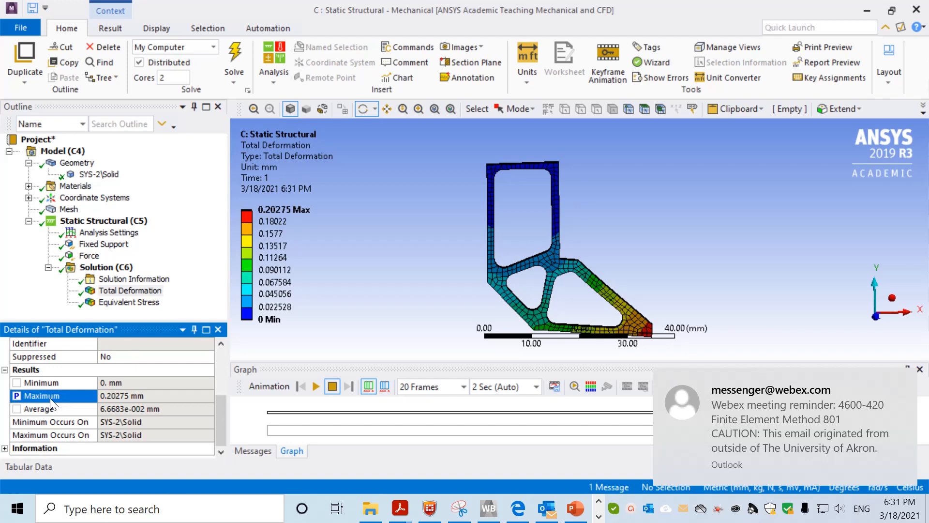
mouse_move(221, 419)
mouse_down()
mouse_move(221, 405)
mouse_move(223, 420)
mouse_up()
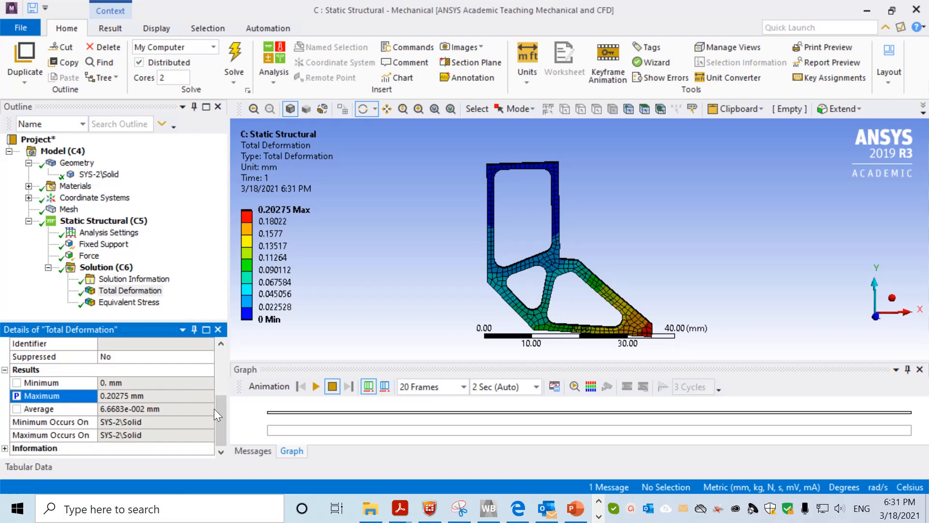
drag(219, 406, 222, 367)
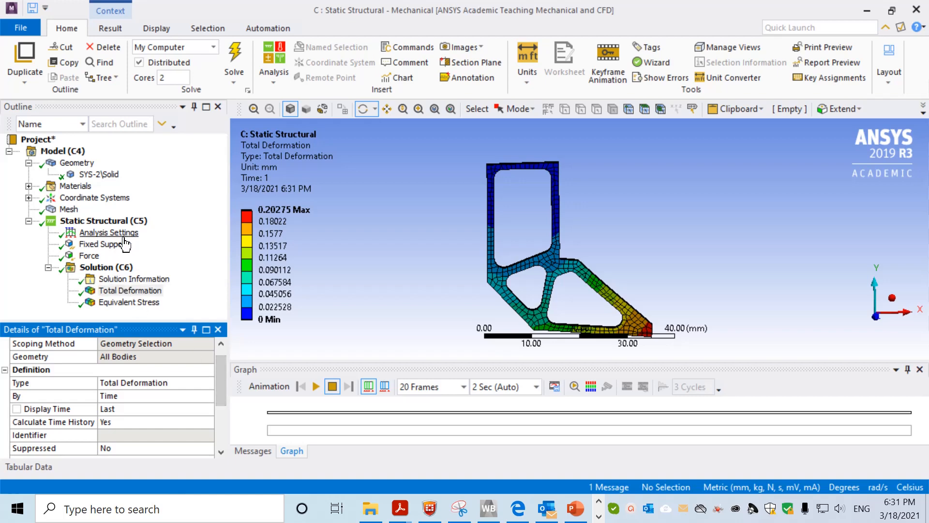
Expand the Geometry's Properties and make its 4.1165e-003 kg mass a parameter
click(77, 163)
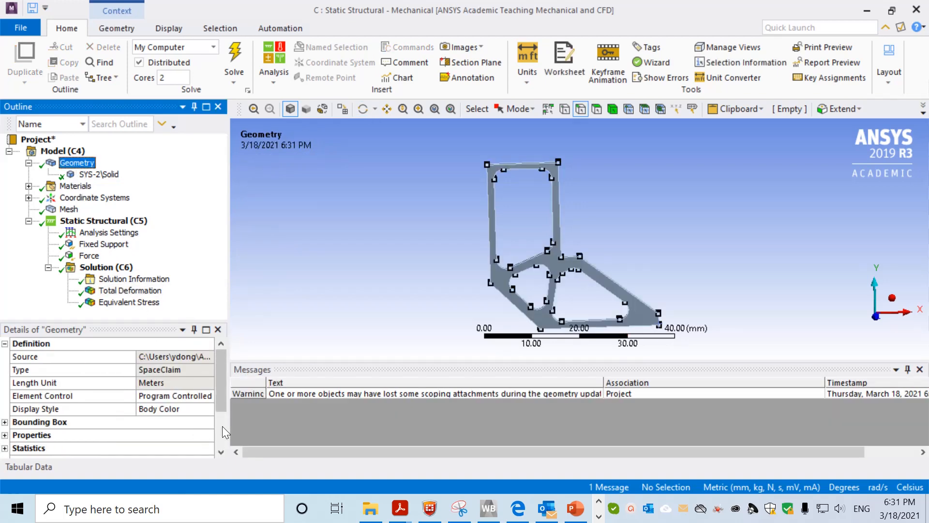
mouse_move(220, 388)
mouse_down()
mouse_move(219, 400)
mouse_move(219, 387)
mouse_up()
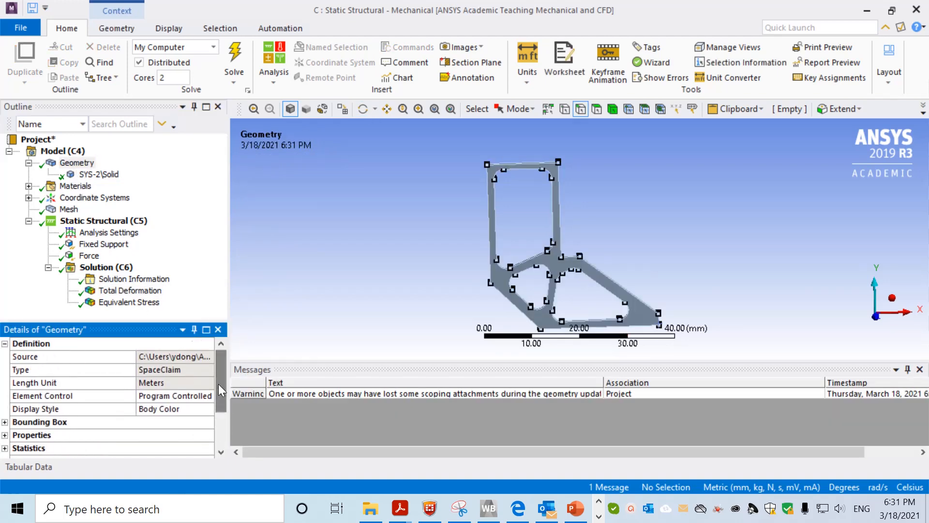
click(83, 165)
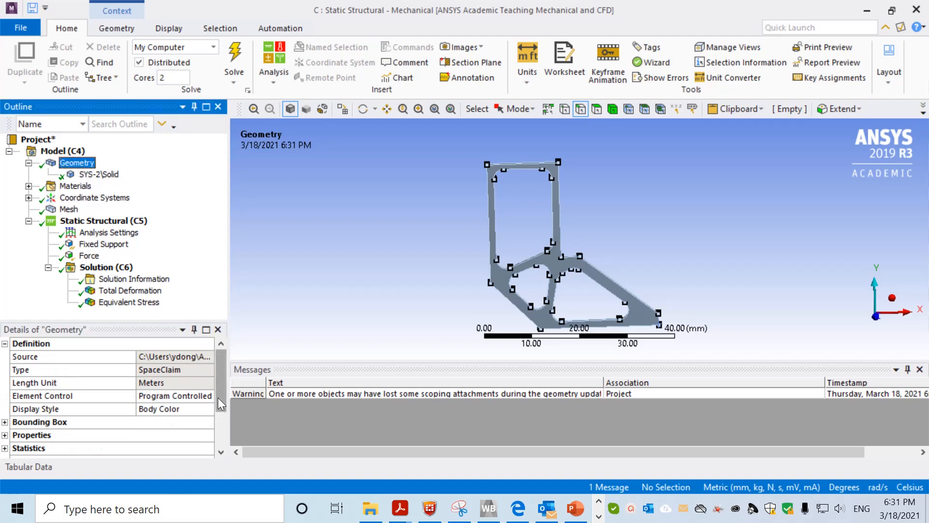
drag(217, 402, 218, 417)
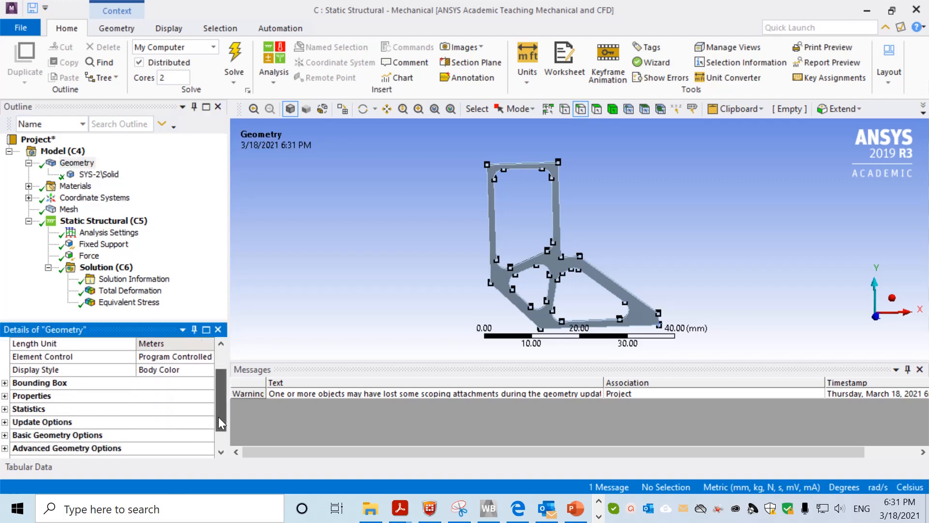
click(4, 395)
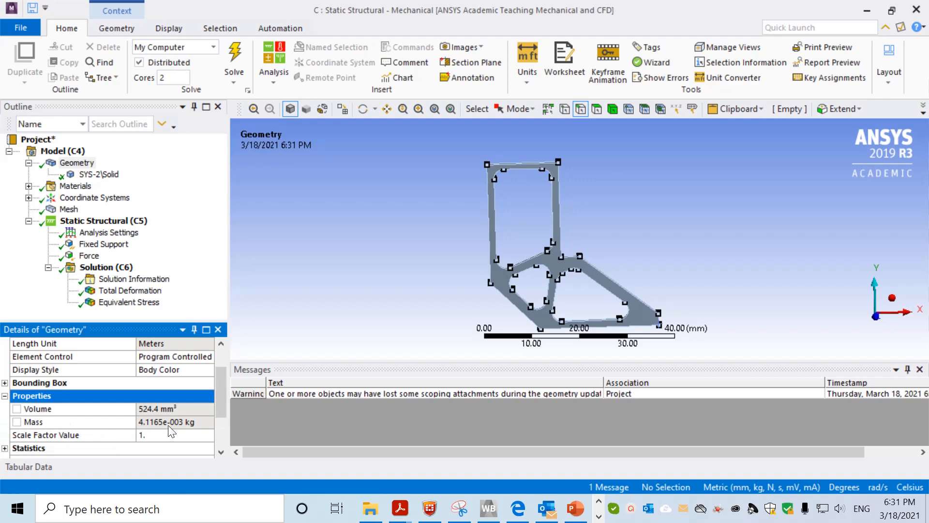
click(17, 422)
Review the Equivalent Stress (882.66 MPa maximum) and Total Deformation results
scroll(220, 404, down, 1)
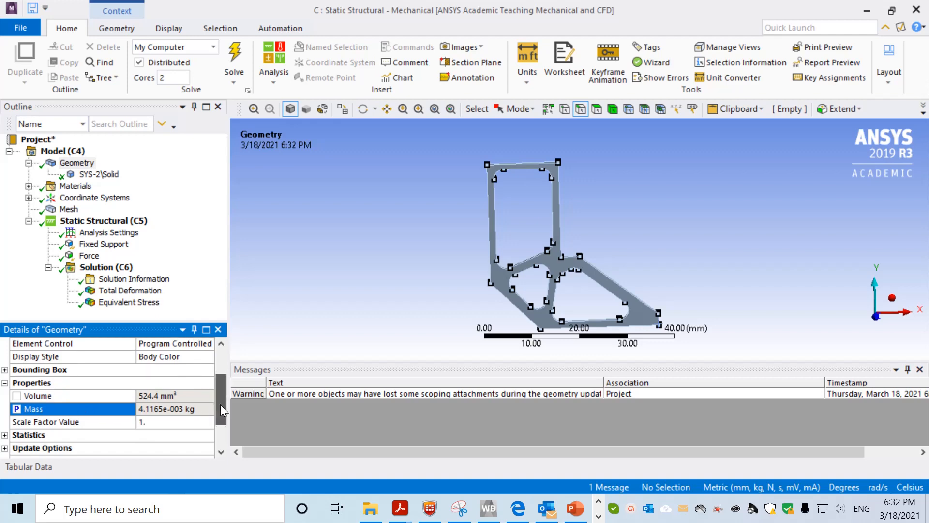
drag(220, 405, 223, 406)
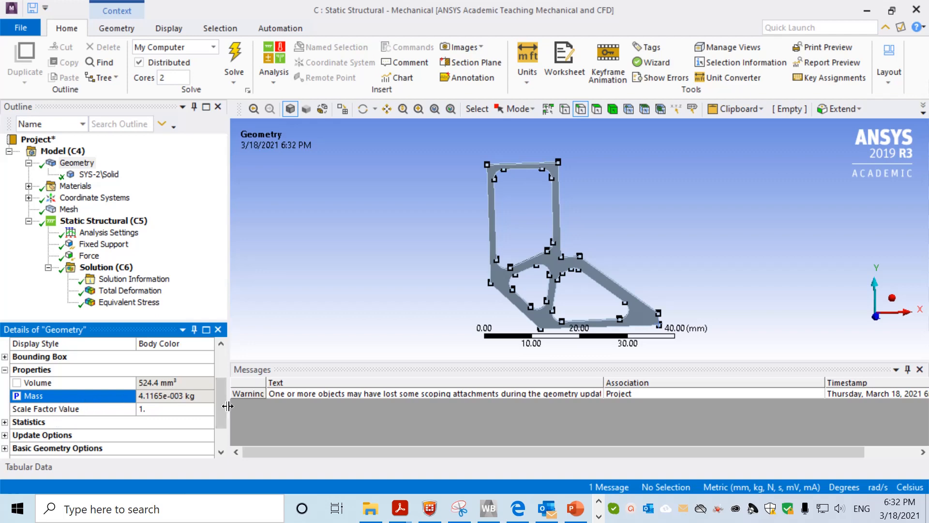
mouse_move(223, 412)
mouse_down()
mouse_move(225, 366)
mouse_move(232, 415)
mouse_move(228, 353)
mouse_move(225, 413)
mouse_up()
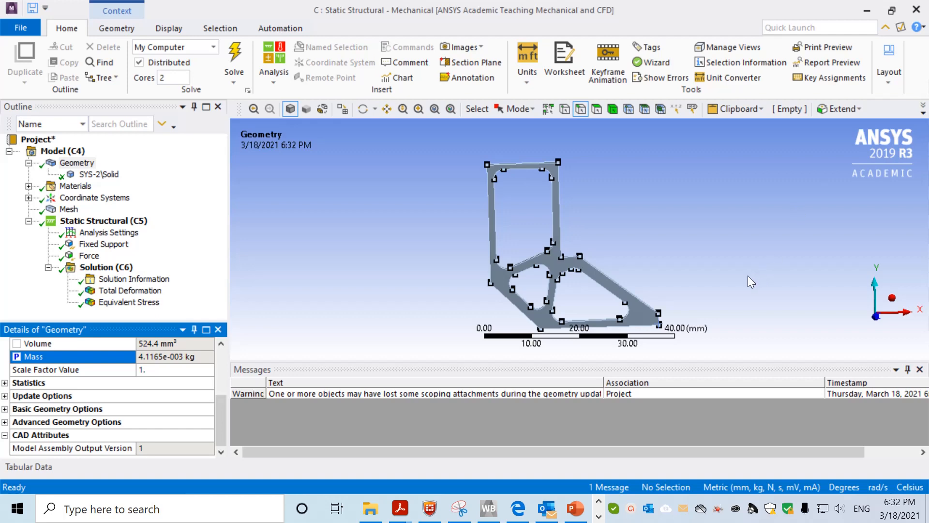
click(129, 301)
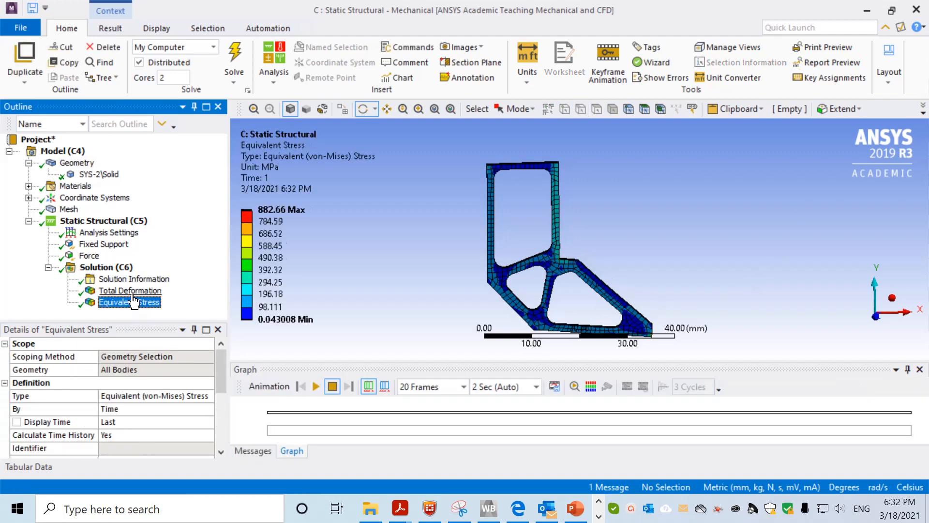
click(130, 290)
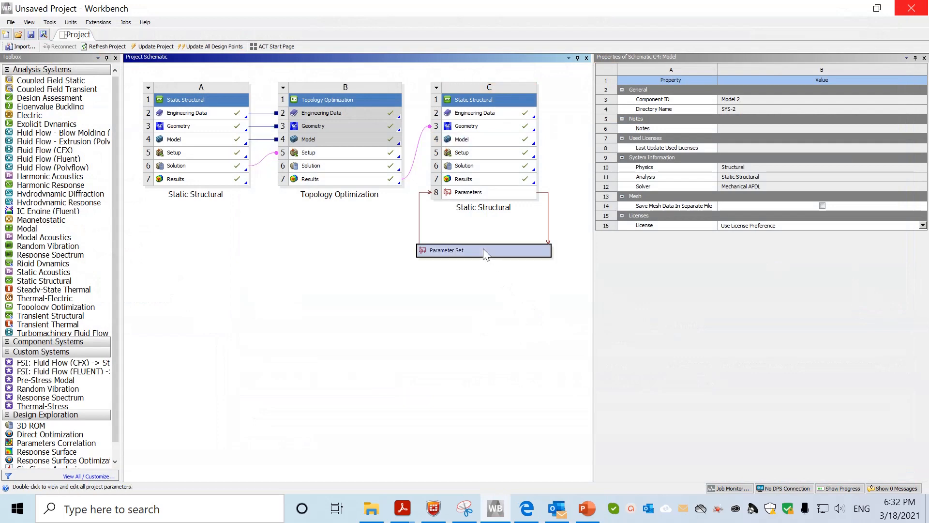
Open the Parameter Set table showing Thickness 2 mm input and DP 0 deformation and mass outputs
click(484, 252)
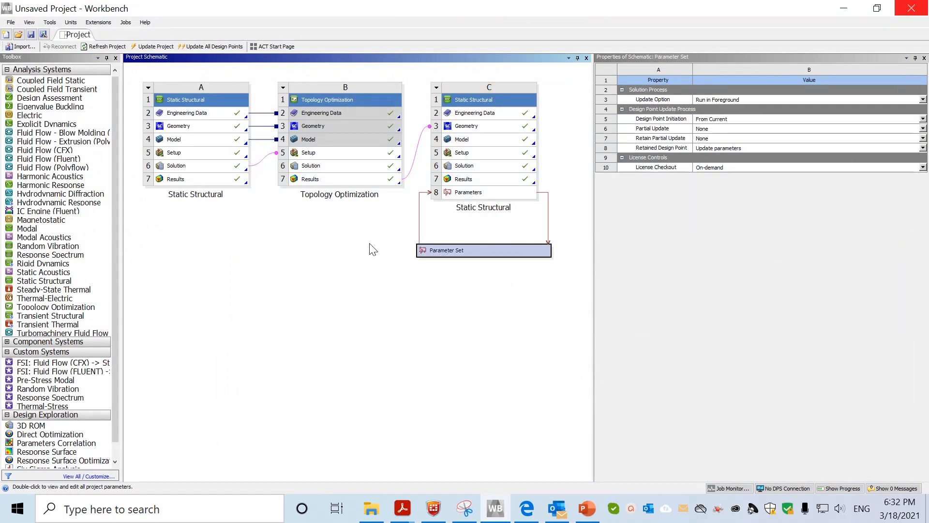
double_click(453, 250)
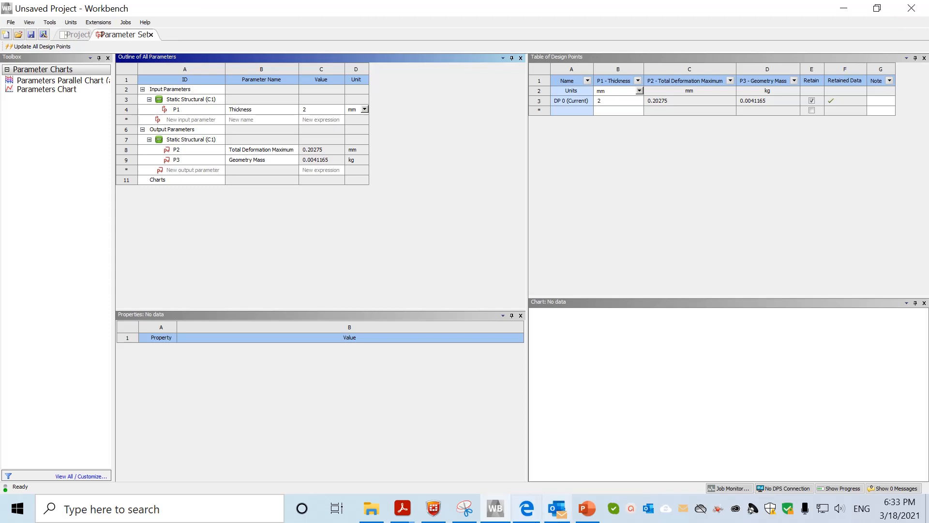
click(631, 509)
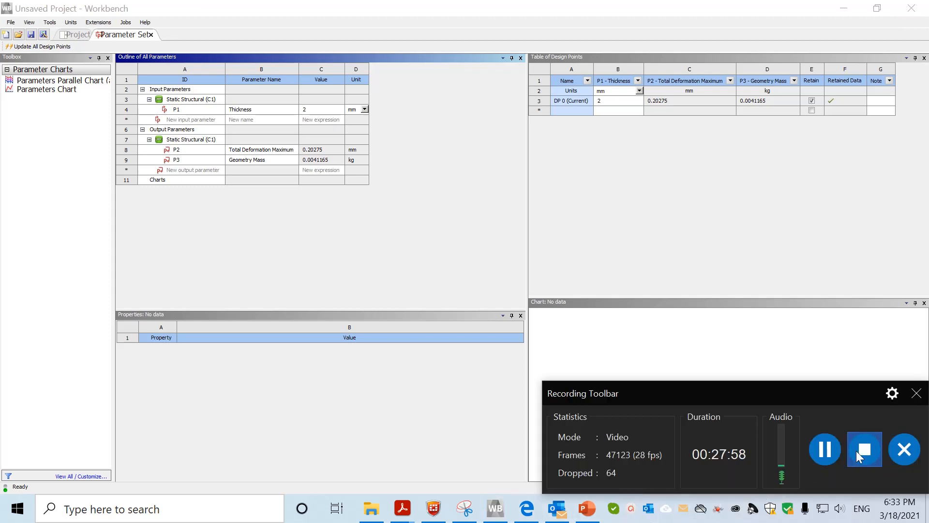